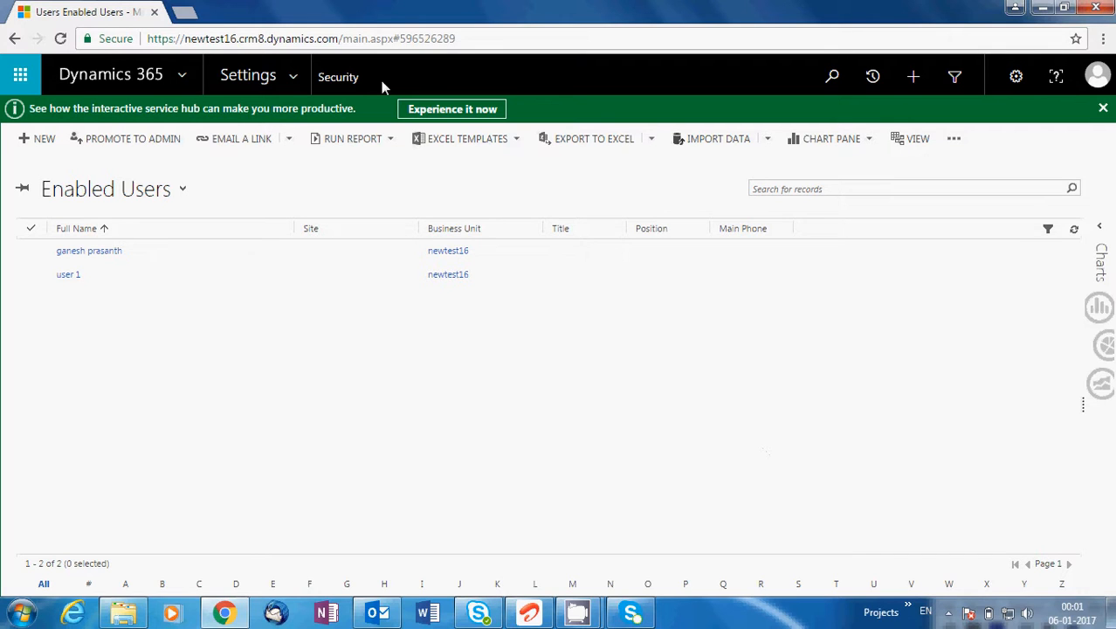
Display the Field Service area's entities in the Dynamics 365 site navigation
left_click(300, 82)
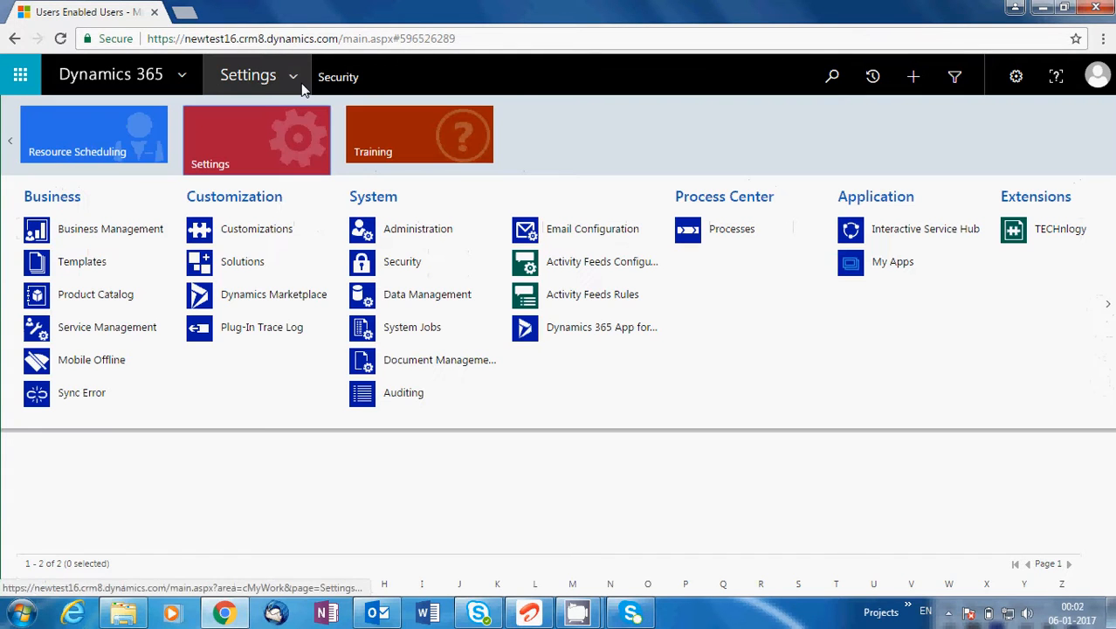
left_click(9, 144)
left_click(11, 147)
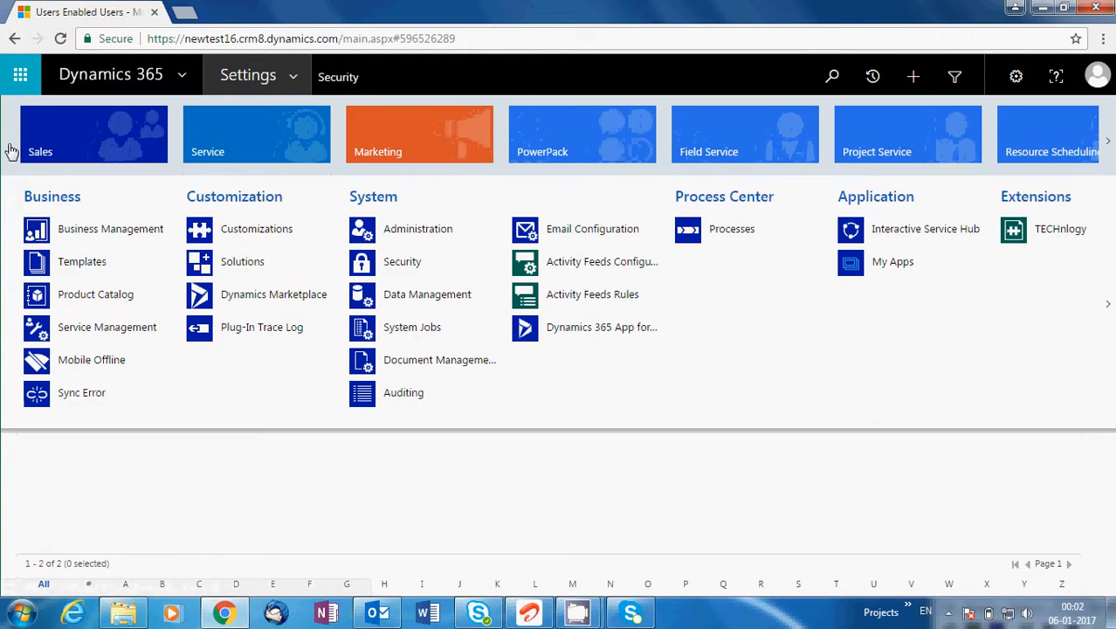
left_click(712, 142)
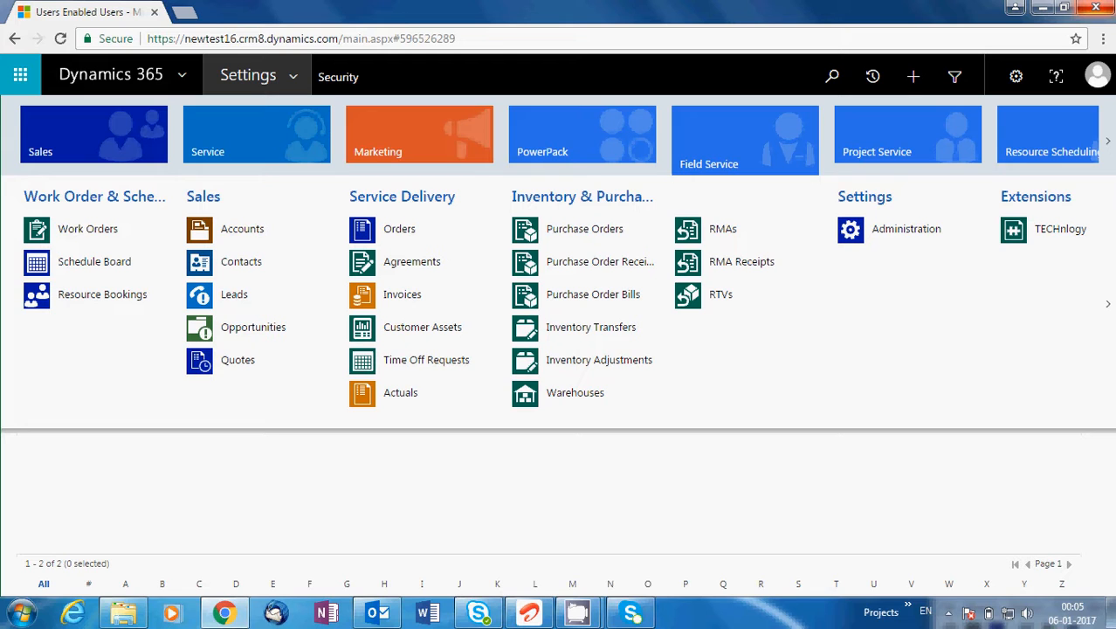
Search Google for "dynamics 365 field service app" in a new browser tab
left_click(177, 8)
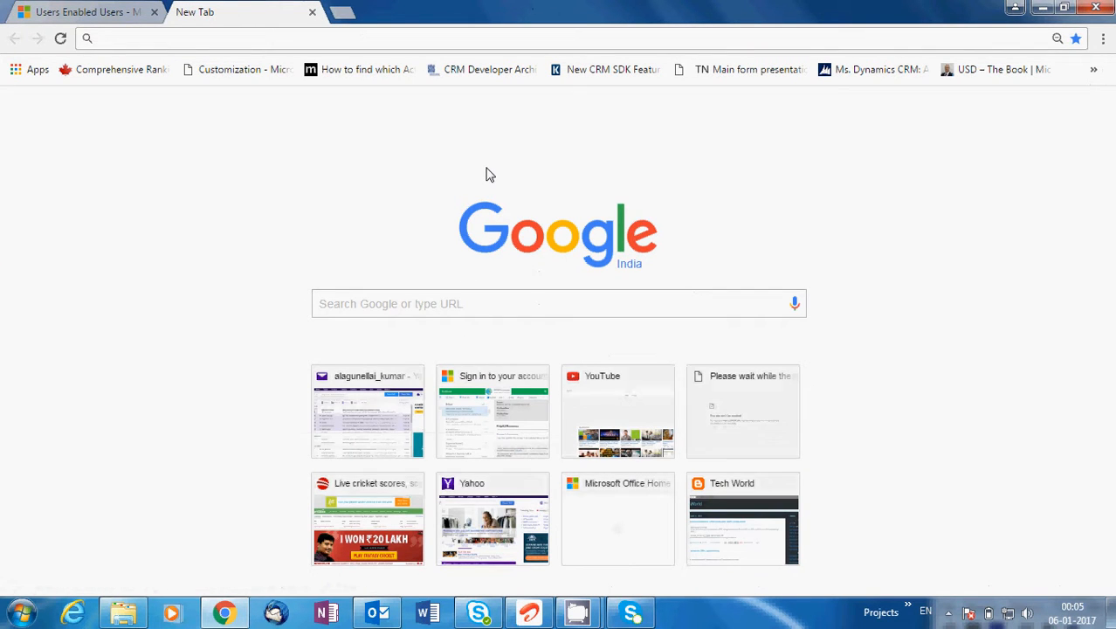
type("dynamics")
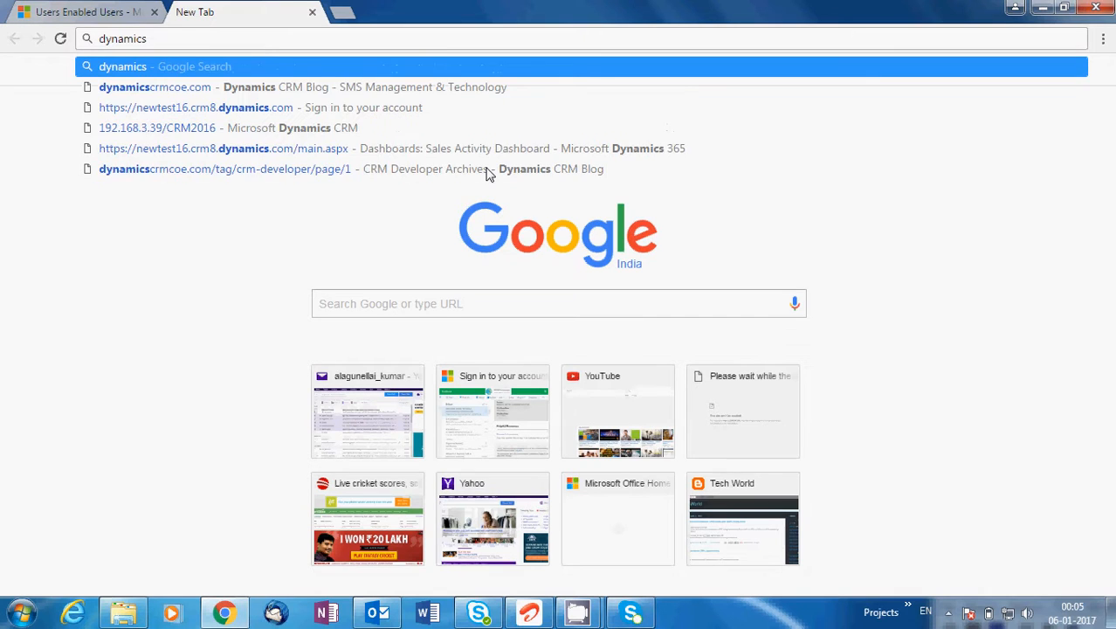
type(" 365 ")
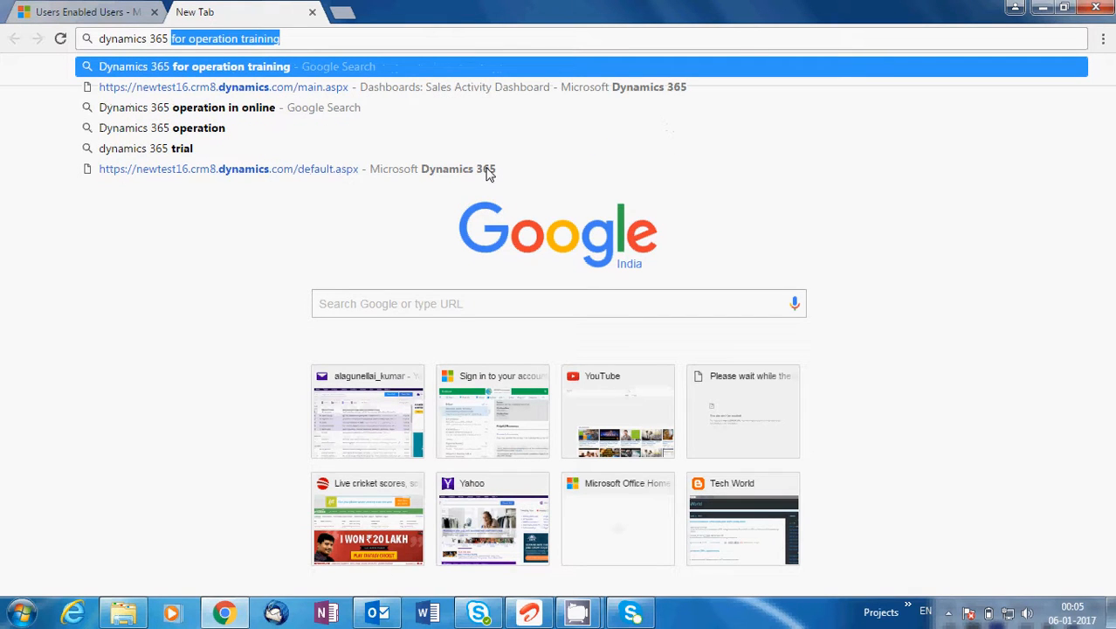
type("fiels ser")
key("BackSpace")
key("BackSpace")
key("BackSpace")
key("BackSpace")
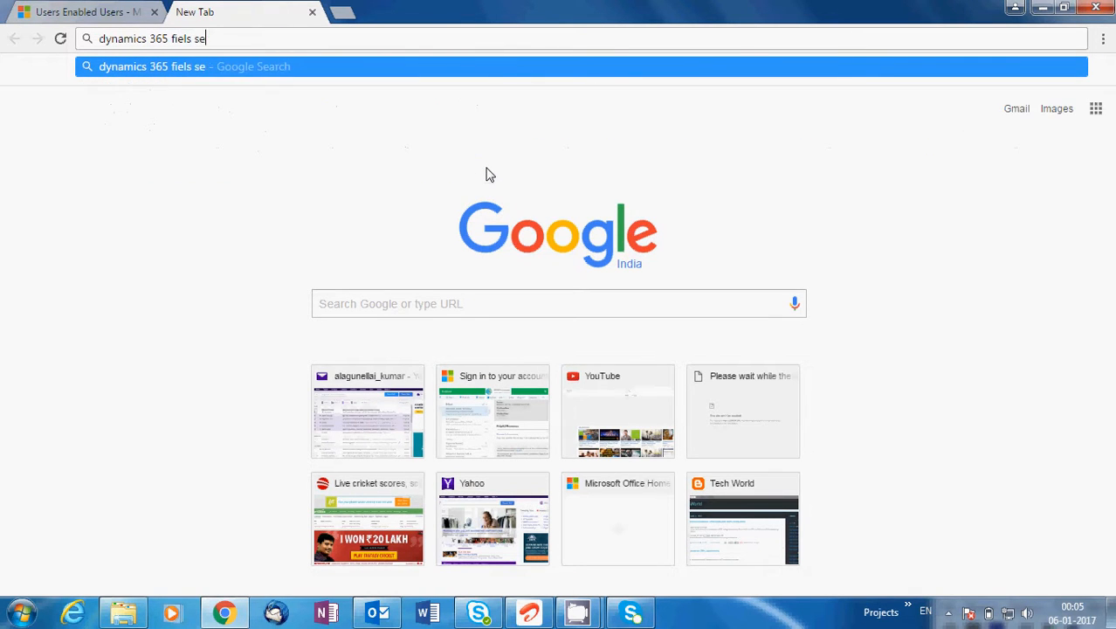
key("BackSpace")
type("d se")
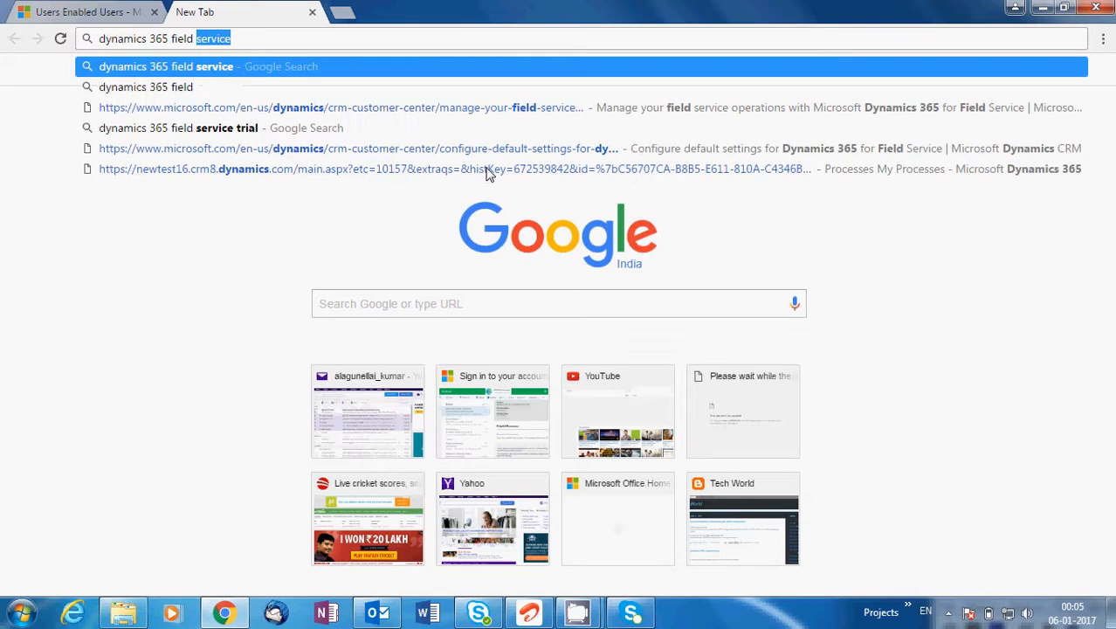
type("rvice app")
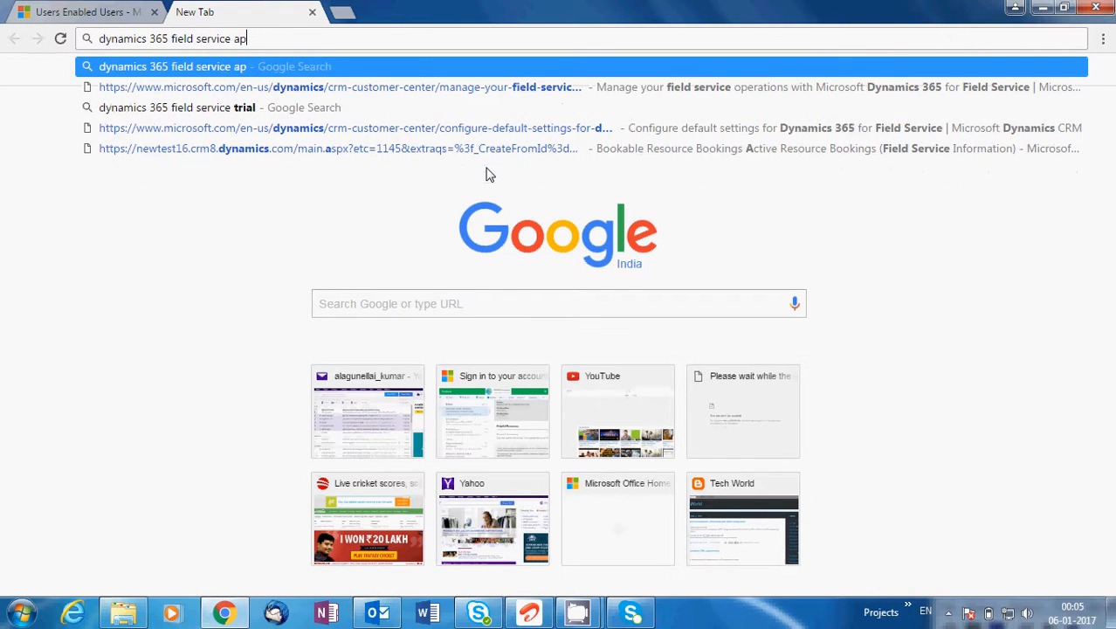
key("Return")
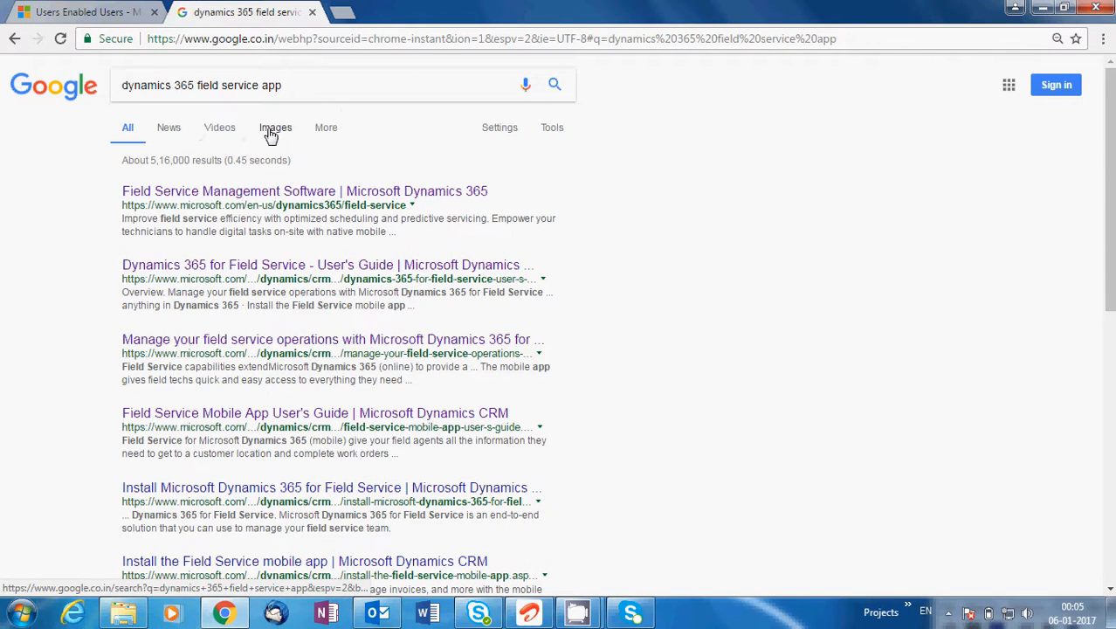
Open the Field Service Mobile App User's Guide from the search results in a separate tab
middle_click(330, 415)
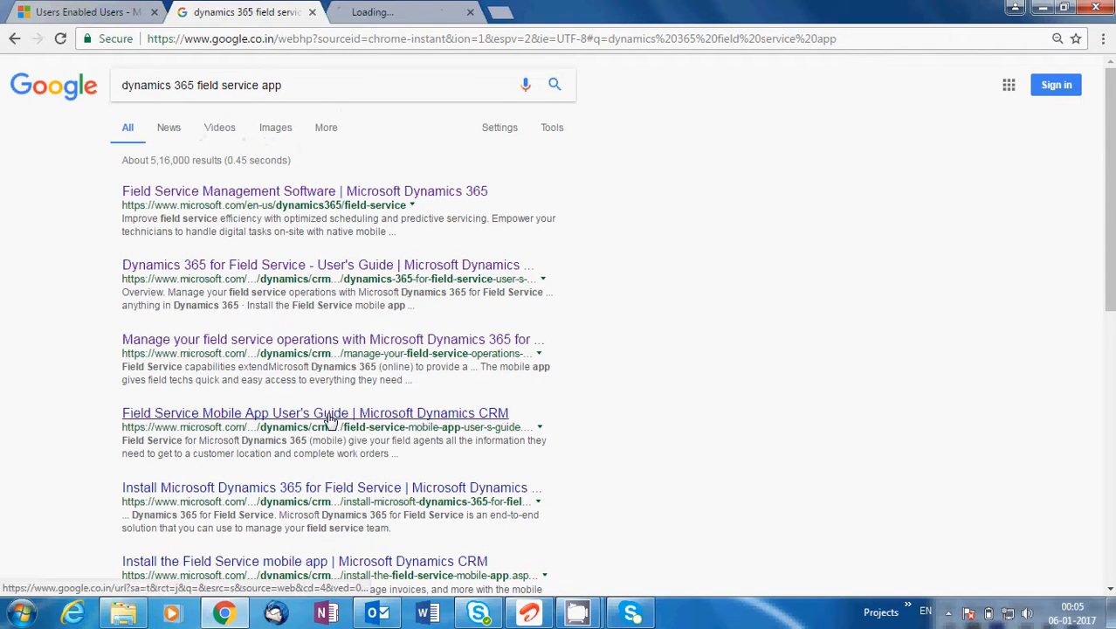
left_click(400, 9)
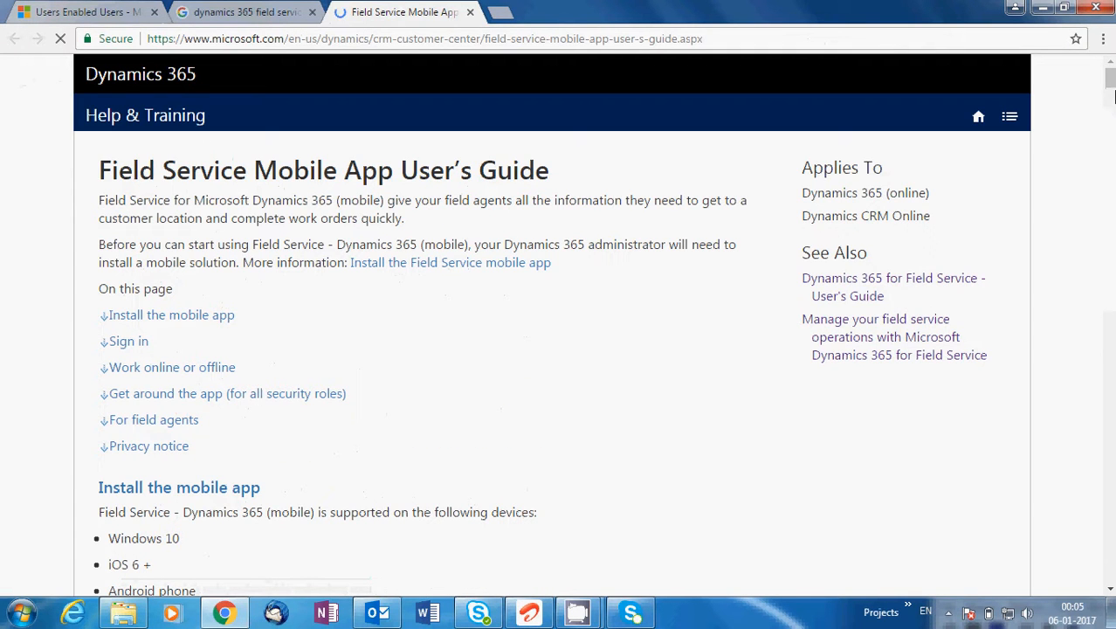
left_click_drag(1111, 88, 1111, 112)
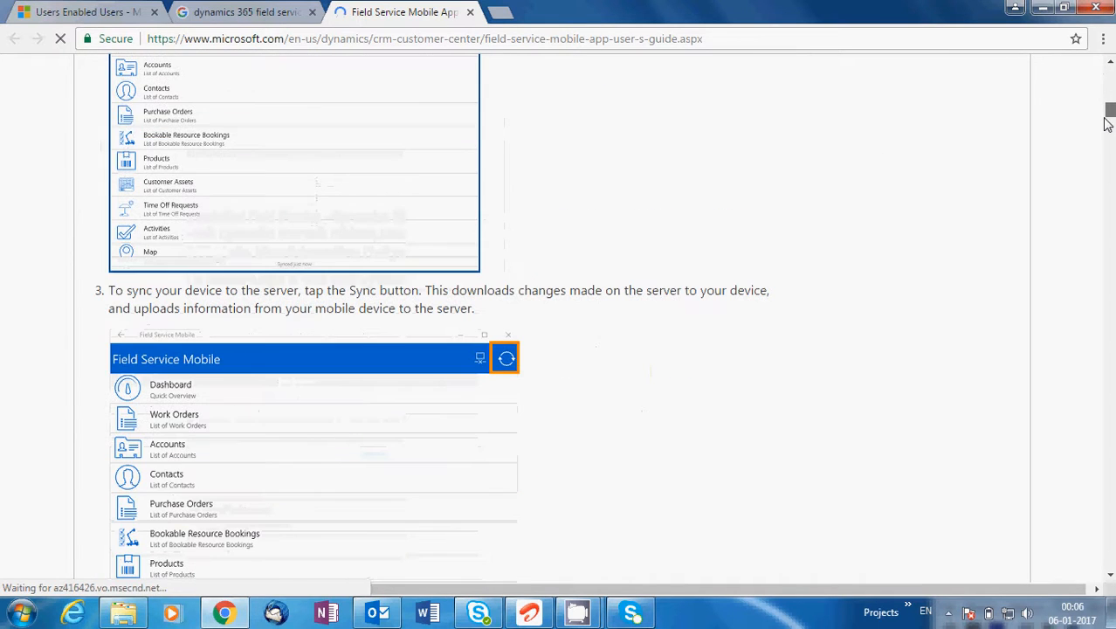
Examine the guide's sections on online mode, bookable resources, booking status filters and work order tabs
left_click(135, 9)
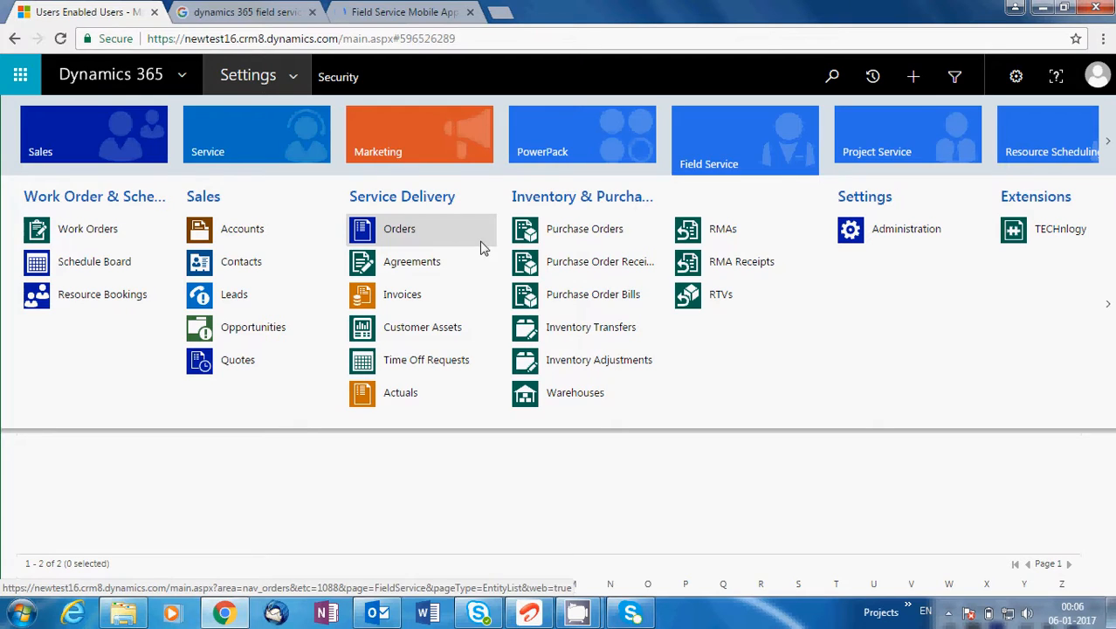
left_click(407, 8)
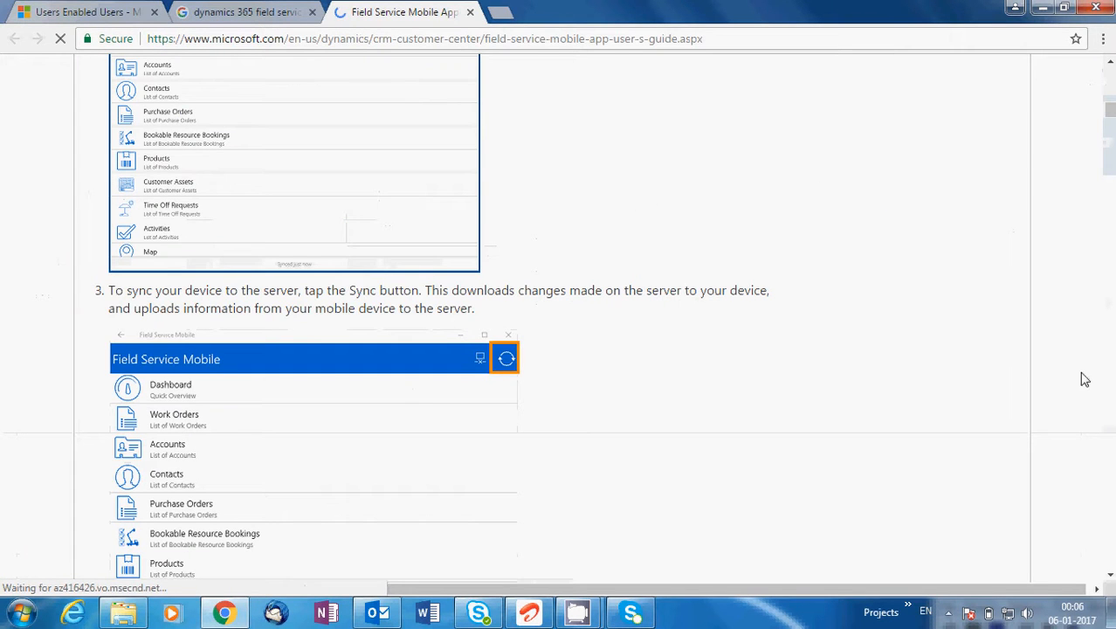
left_click(1110, 132)
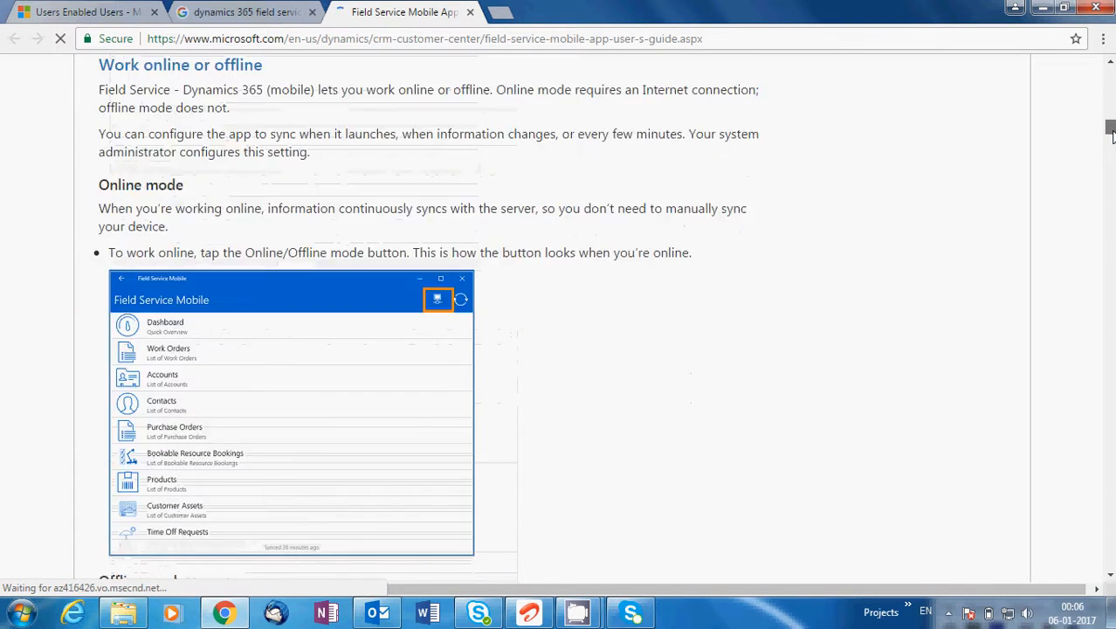
left_click_drag(1110, 132, 1107, 196)
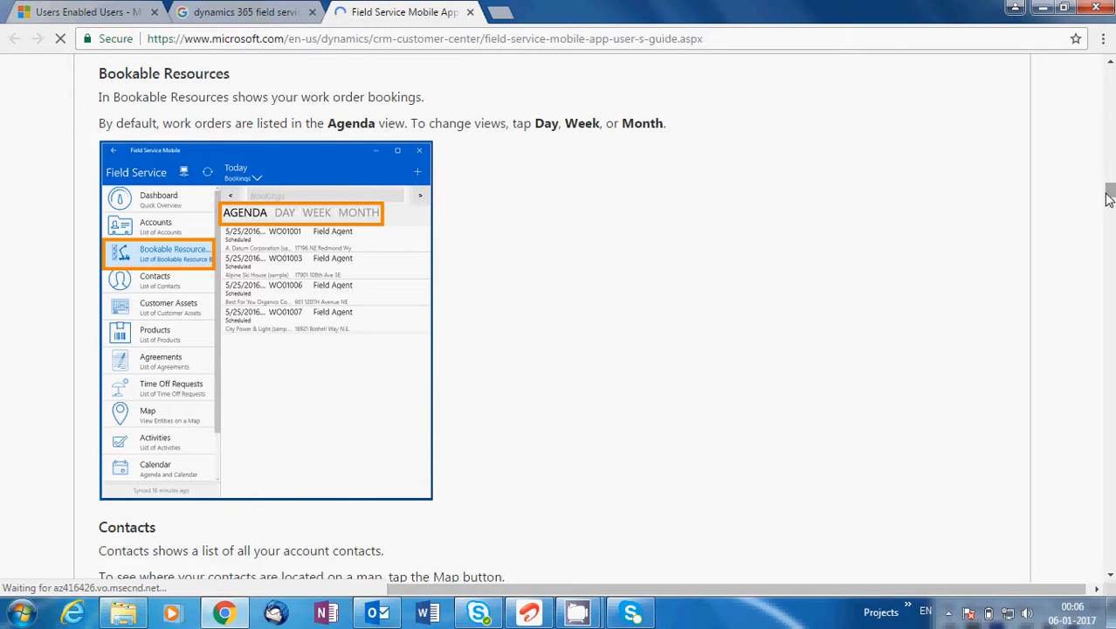
left_click_drag(1107, 197, 1092, 337)
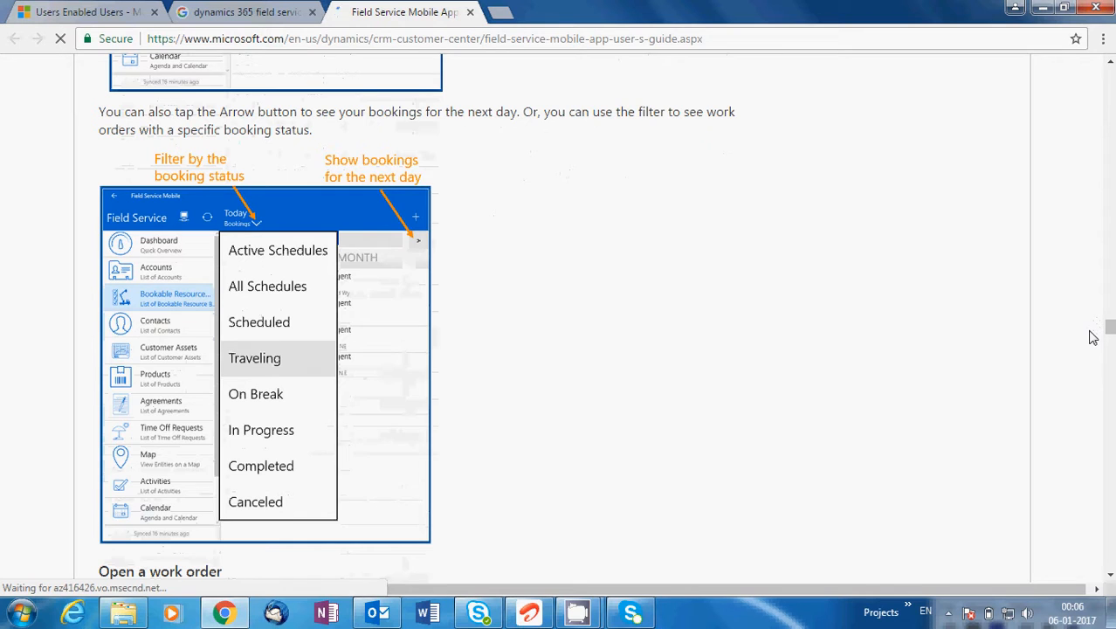
left_click_drag(1108, 328, 1109, 398)
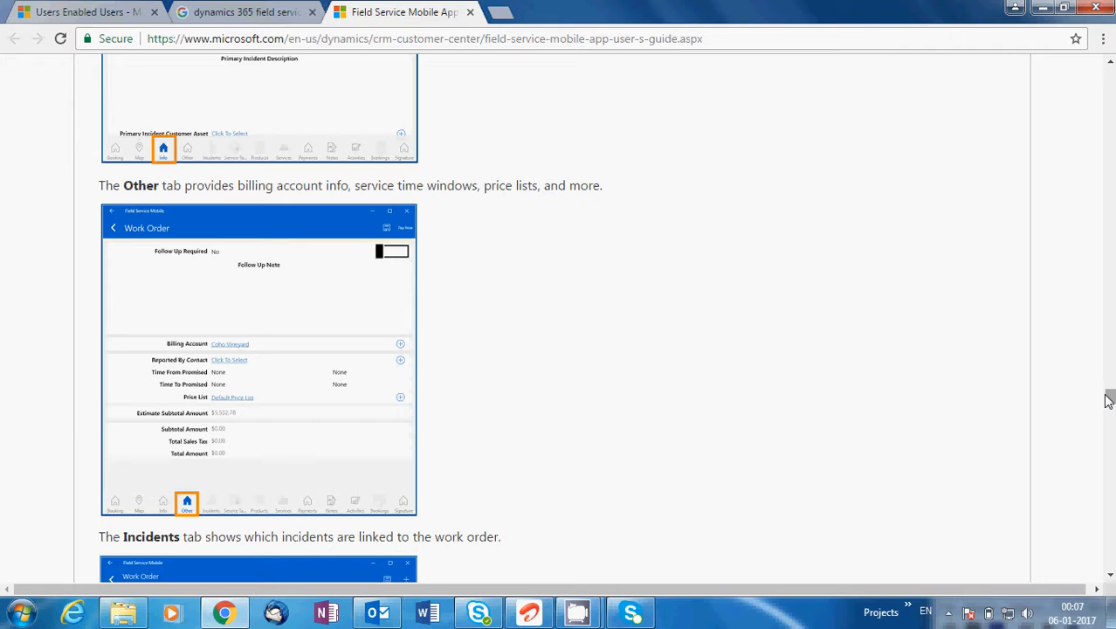
Return to Dynamics 365, open Field Service Administration and review its available features
left_click(138, 8)
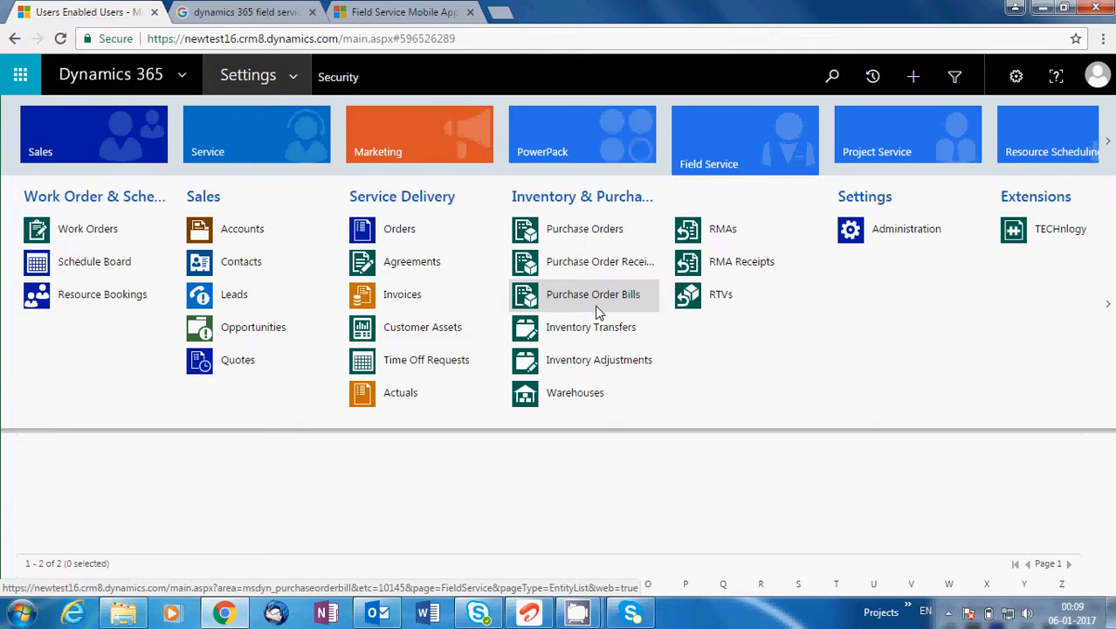
left_click(884, 234)
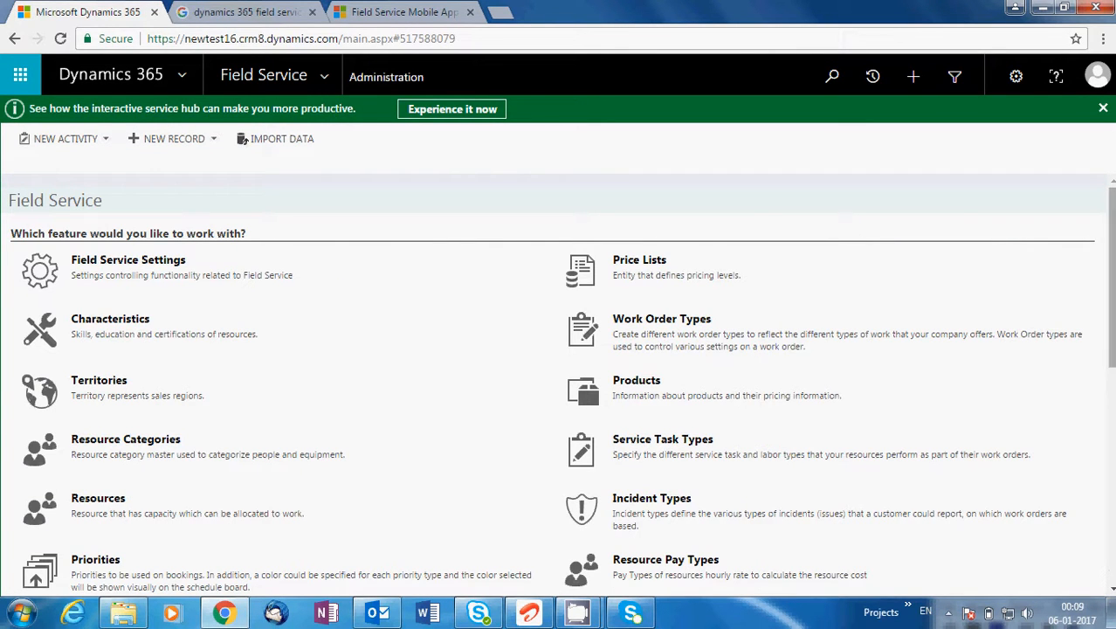
scroll(1111, 374, "down", 2)
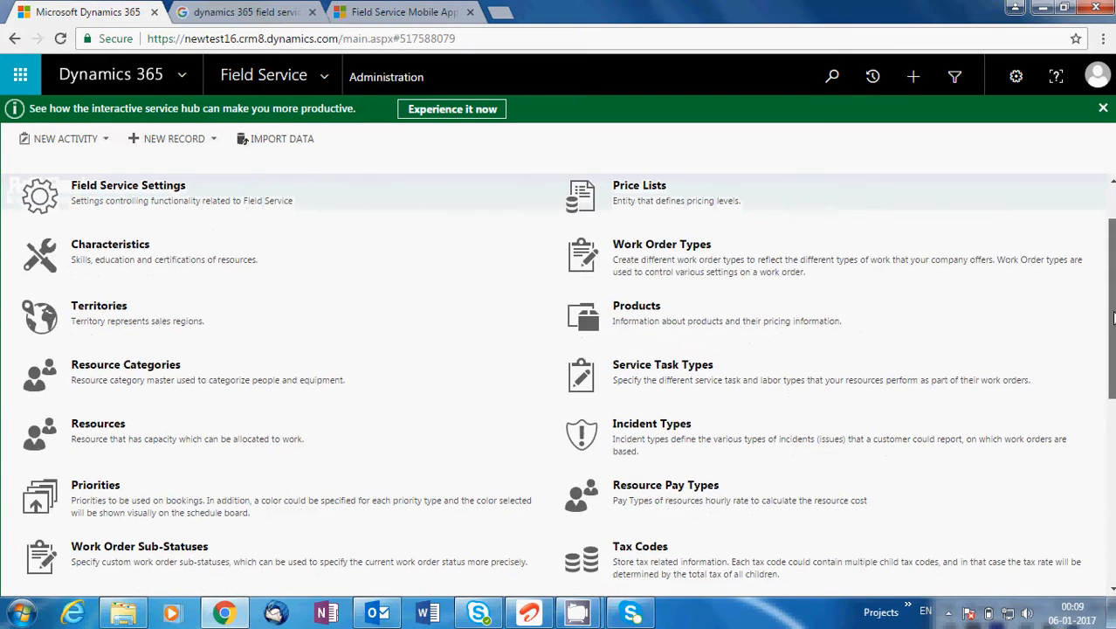
left_click_drag(1112, 370, 1111, 253)
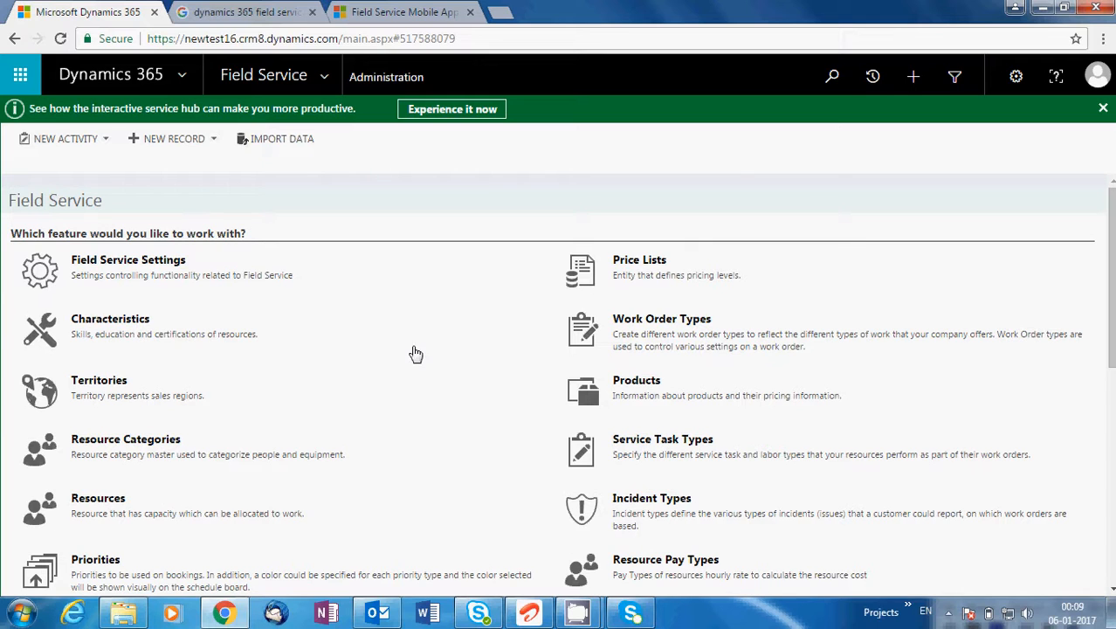
middle_click(115, 387)
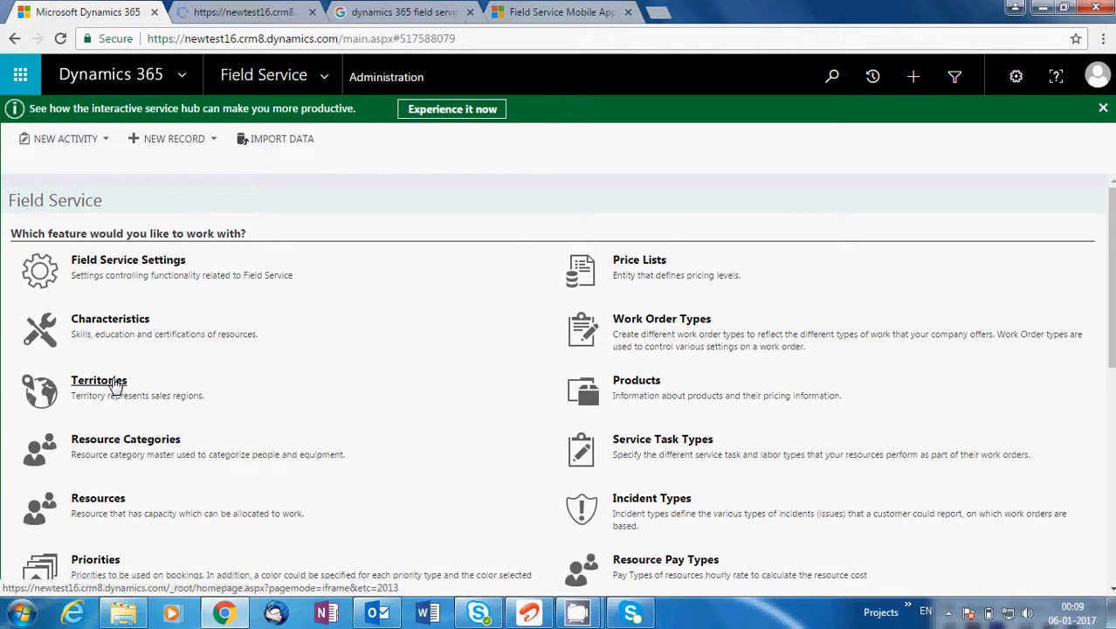
left_click(255, 9)
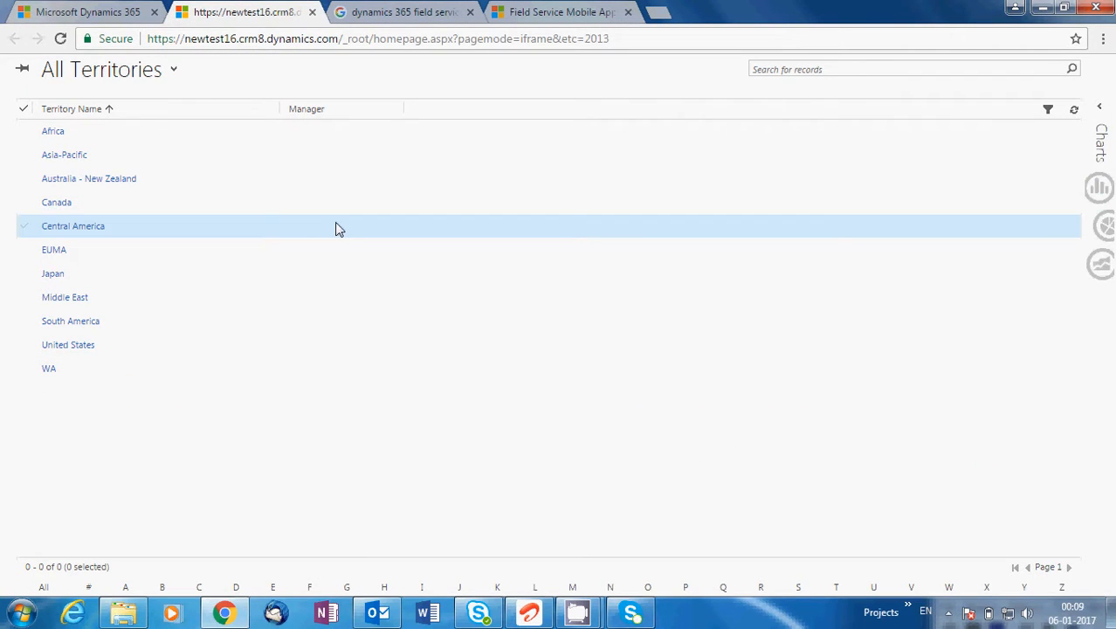
left_click(89, 12)
left_click(213, 9)
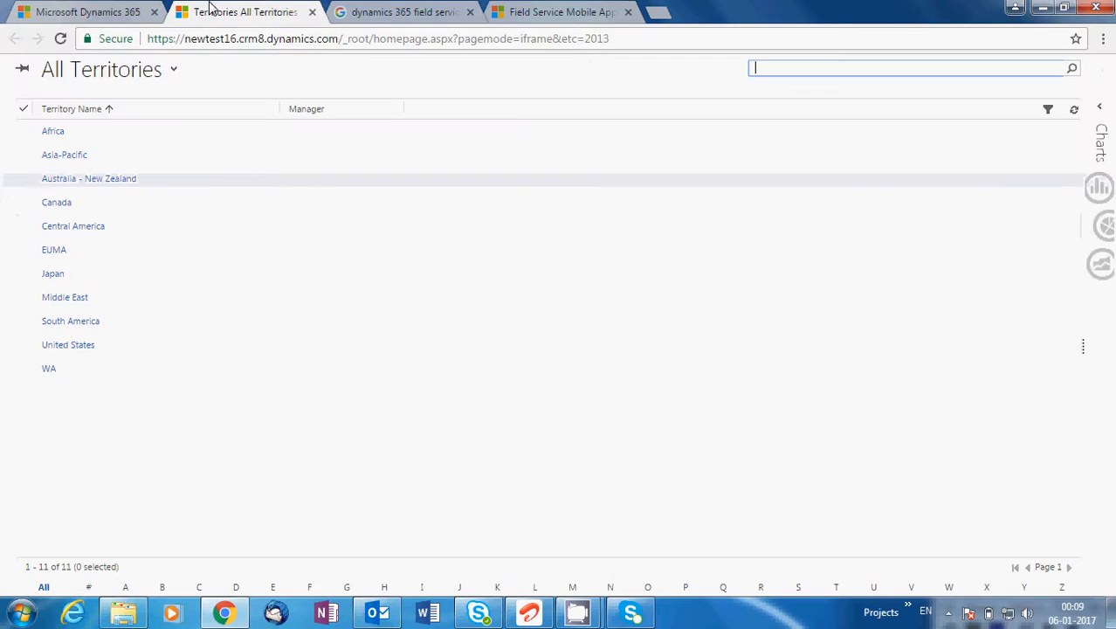
left_click(127, 9)
Open Territories from Field Service Administration in the main Dynamics 365 tab and close the duplicate Territories tab
left_click(116, 387)
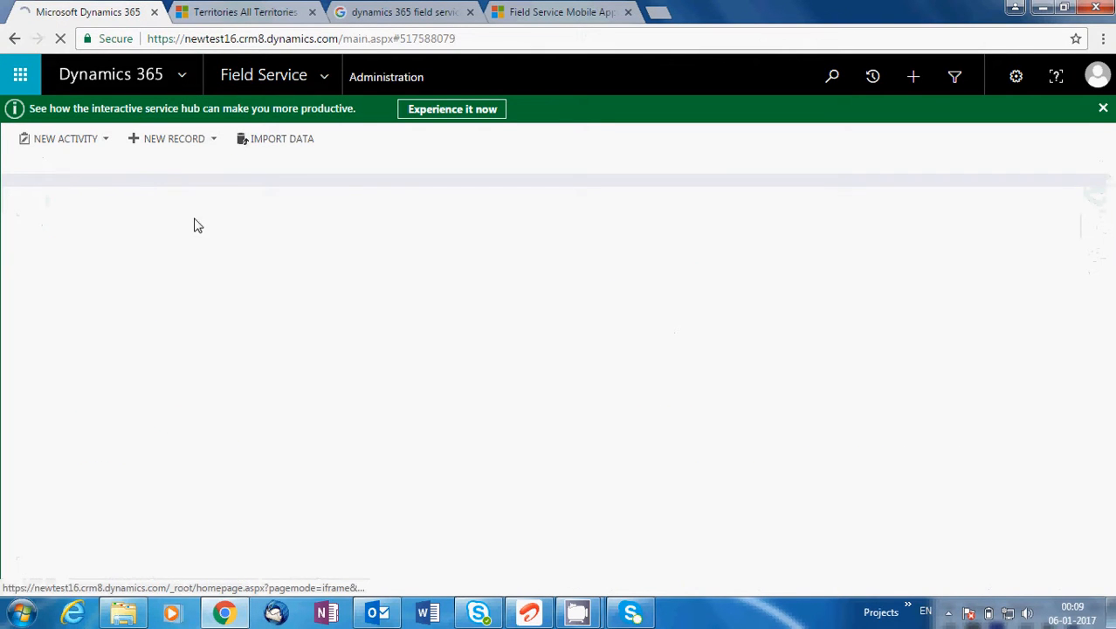
left_click(311, 12)
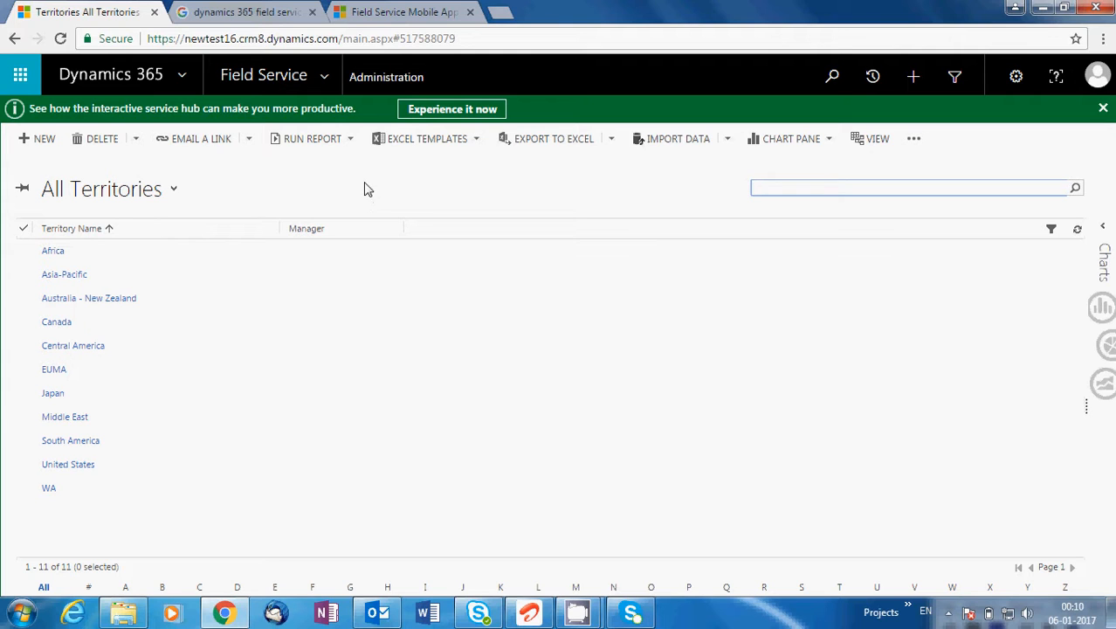
left_click_drag(339, 38, 216, 36)
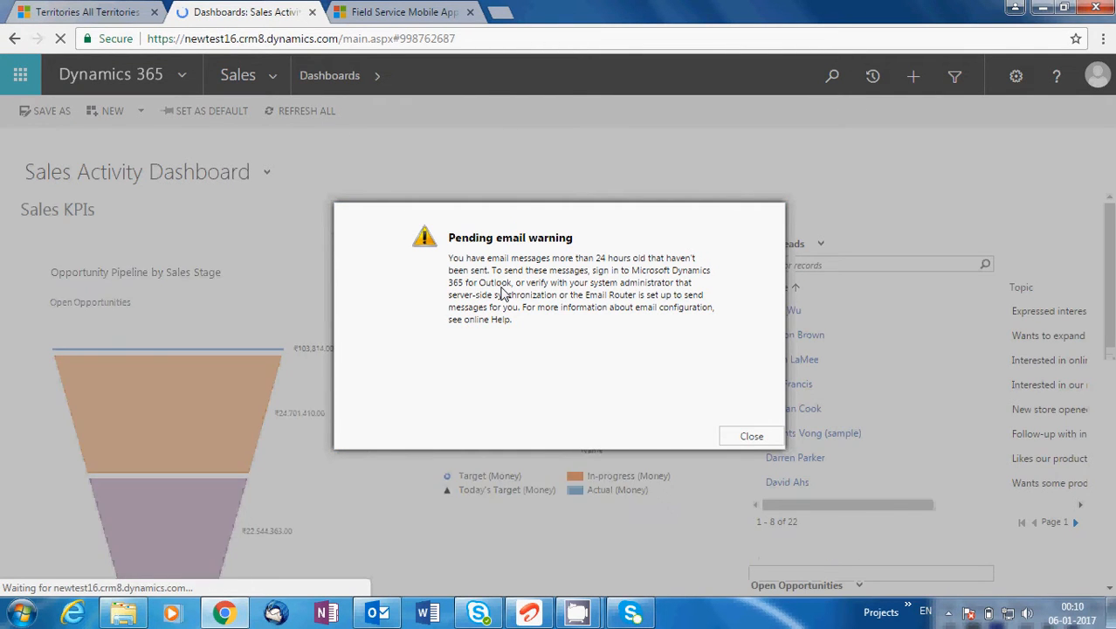
left_click(747, 437)
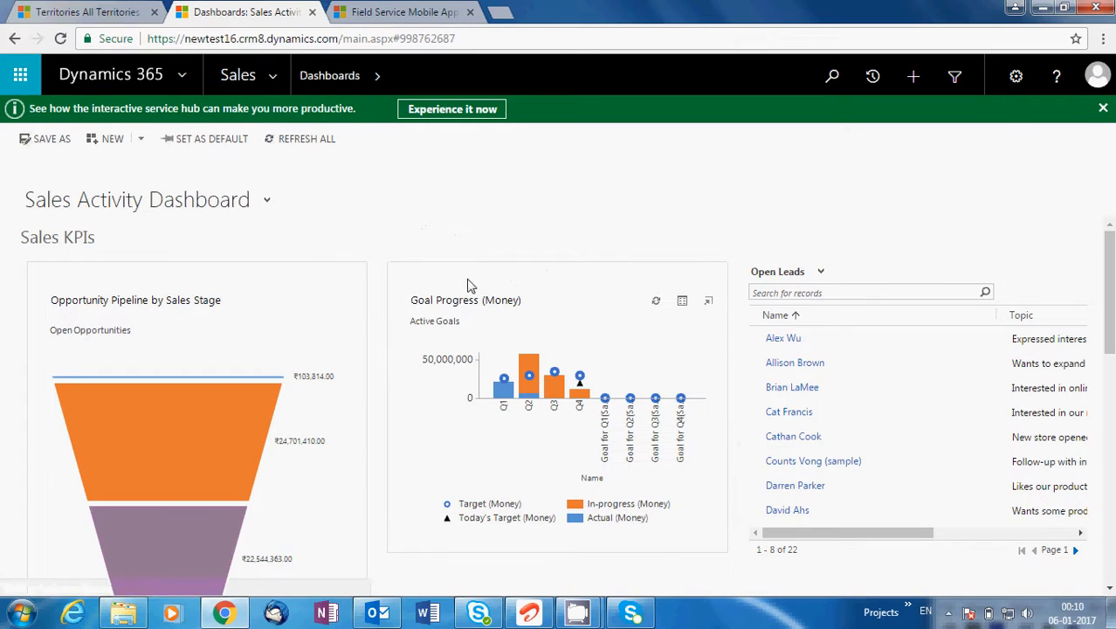
Open the Field Service Schedule Board in the second Dynamics 365 tab
left_click(271, 77)
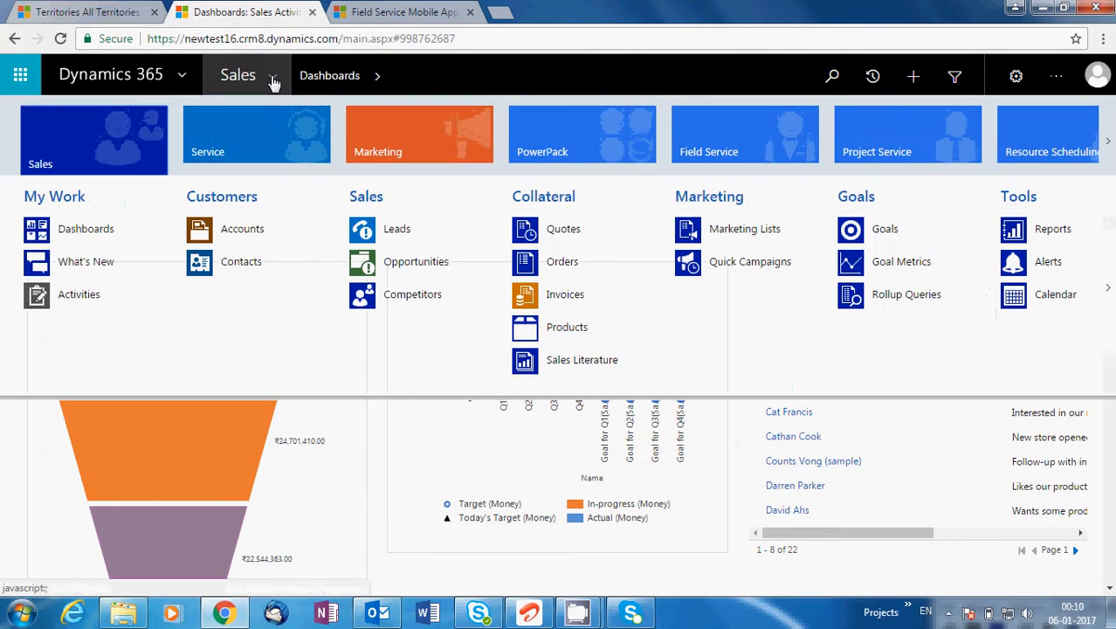
left_click(759, 127)
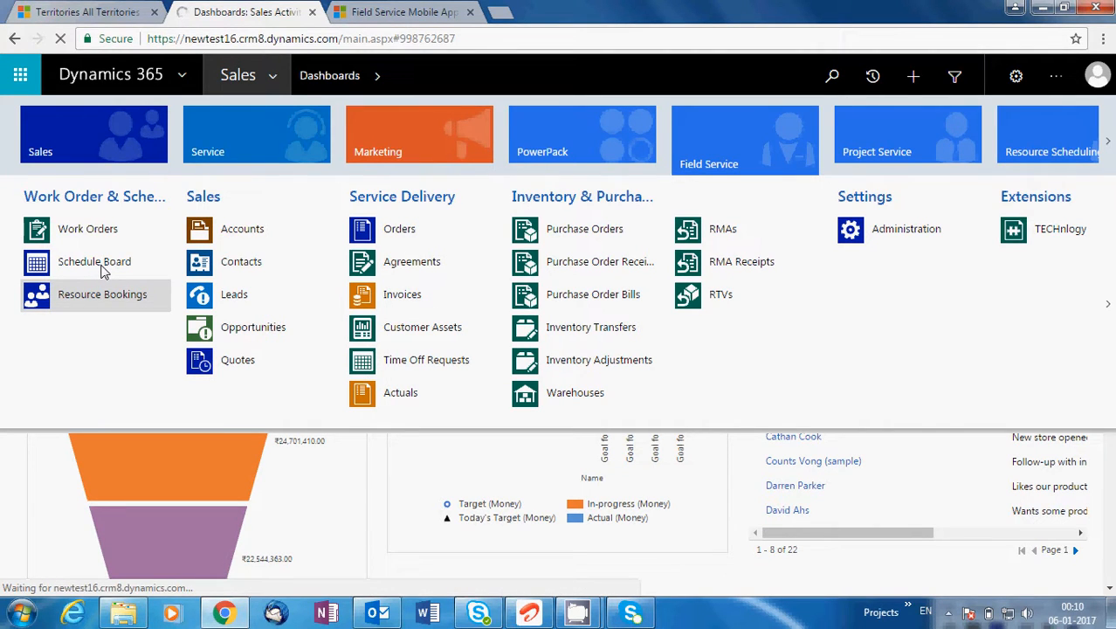
left_click(87, 12)
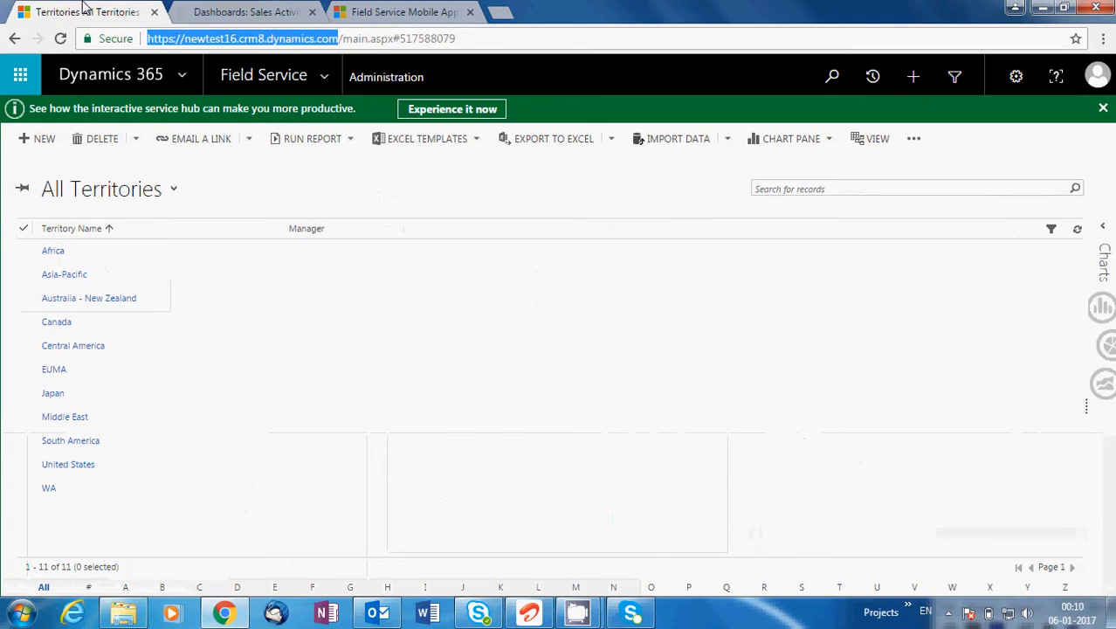
left_click(231, 11)
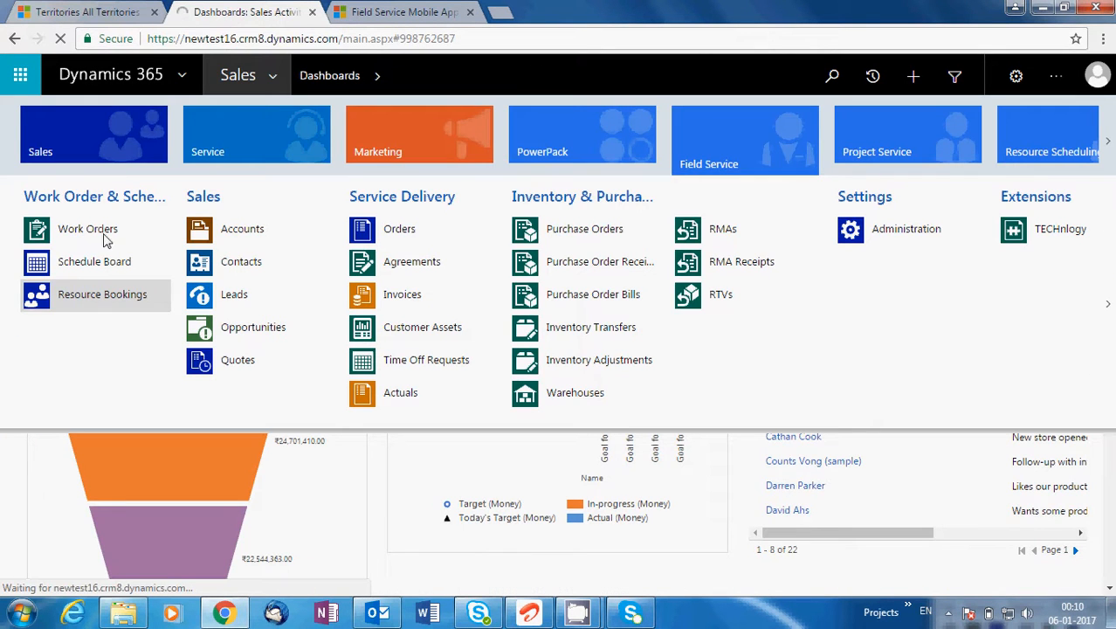
left_click(103, 262)
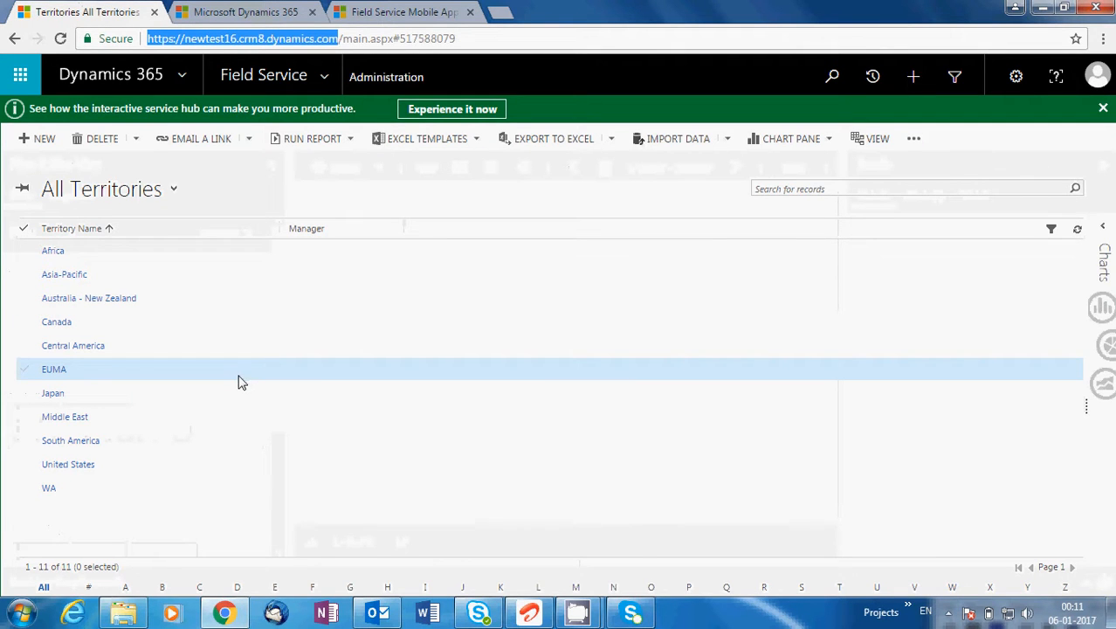
Open the Africa territory record to review its details and close it
double_click(150, 262)
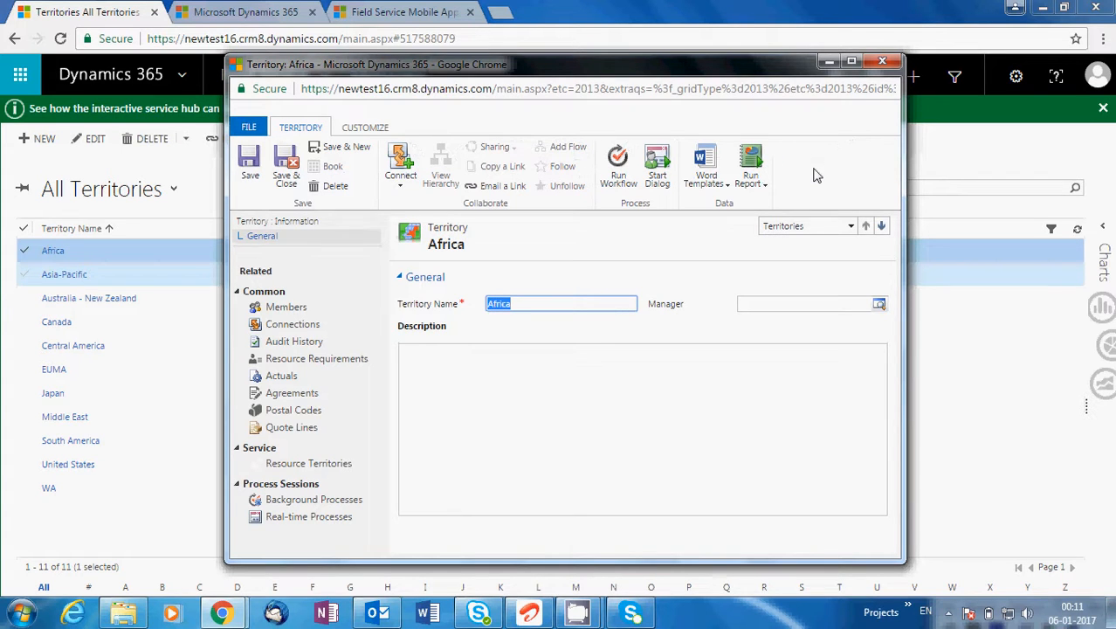
left_click(881, 63)
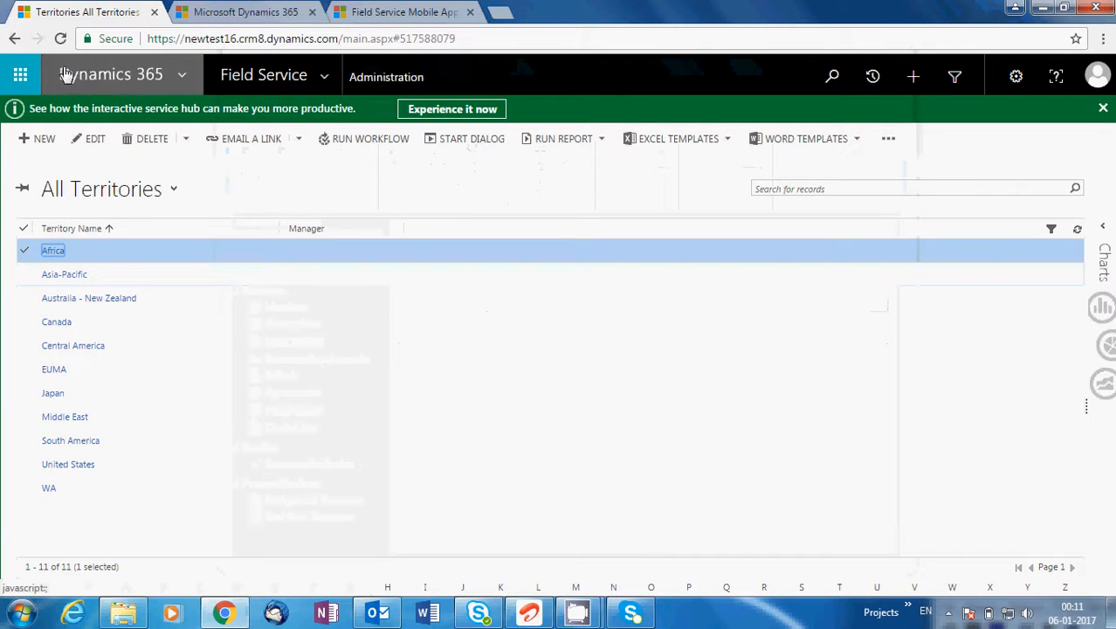
Return to Field Service Administration, open Resources and start a new bookable resource
left_click(384, 78)
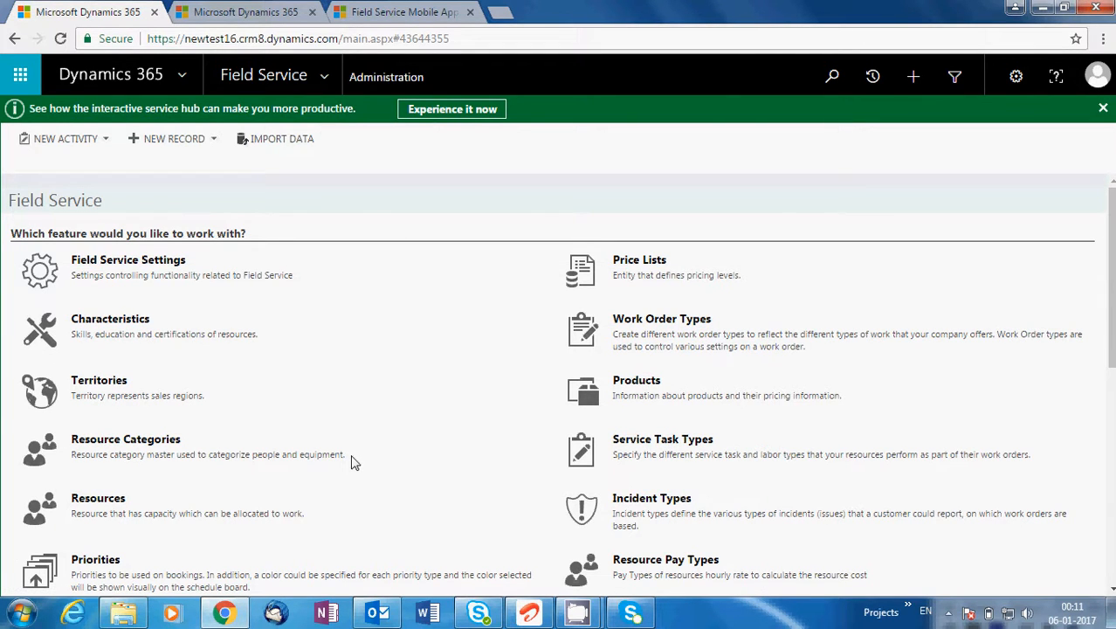
left_click(122, 505)
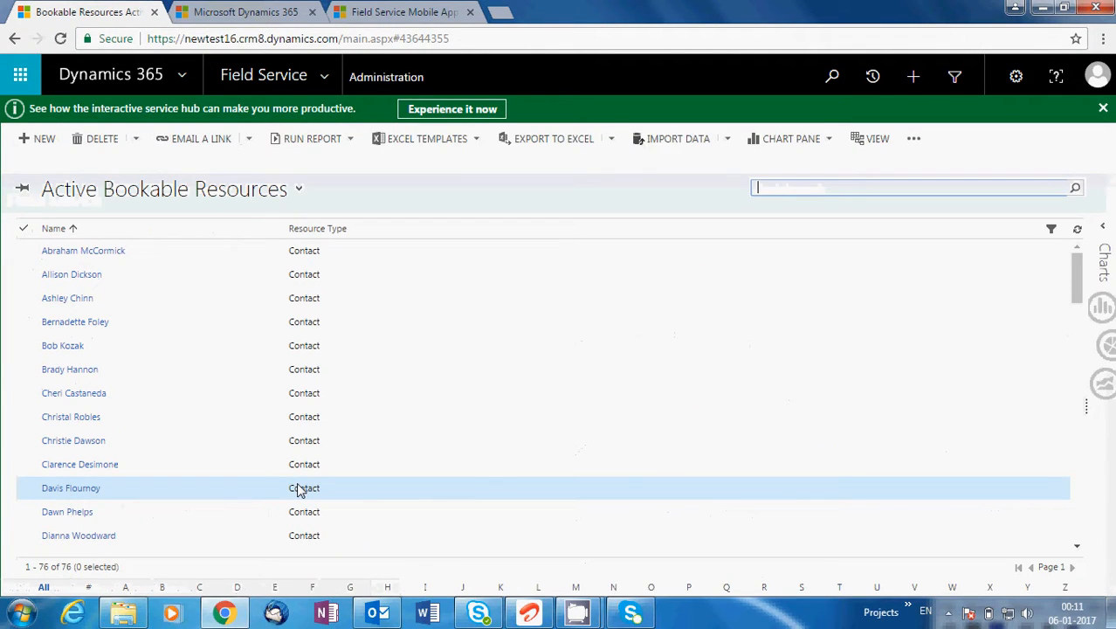
left_click(46, 142)
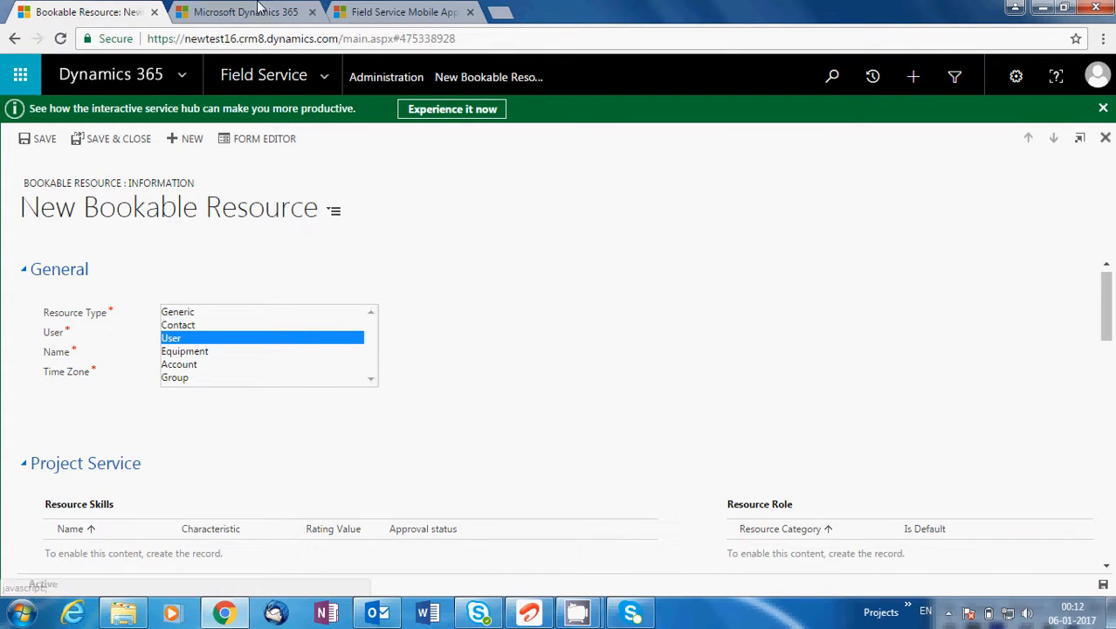
Review the schedule board's resource filters in the second Dynamics 365 tab and return to the new bookable resource form
left_click(259, 9)
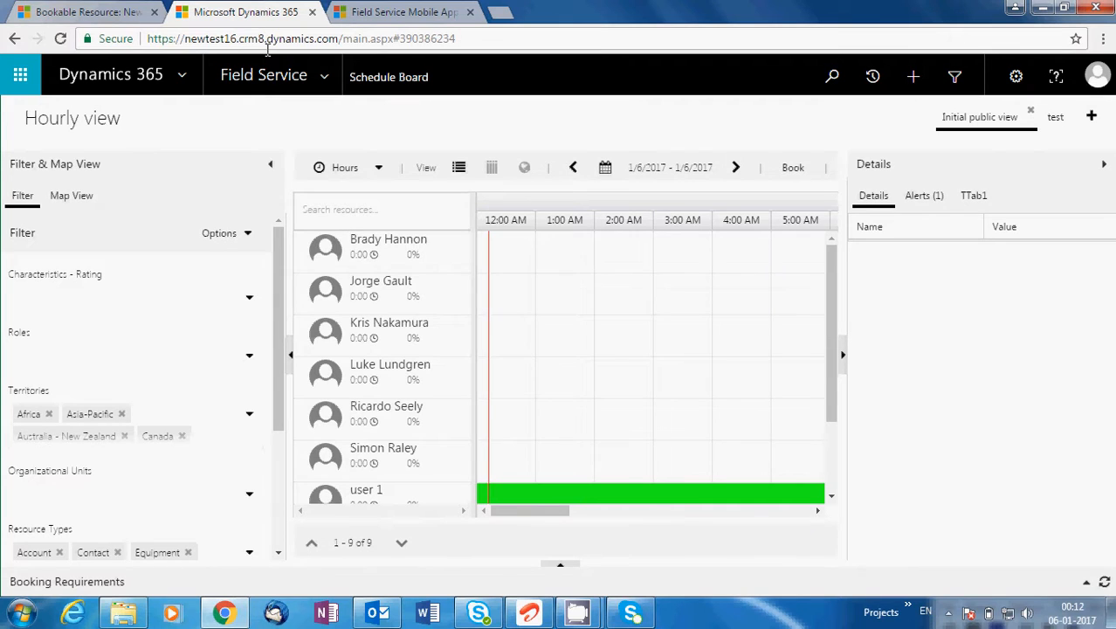
scroll(285, 354, "down", 1)
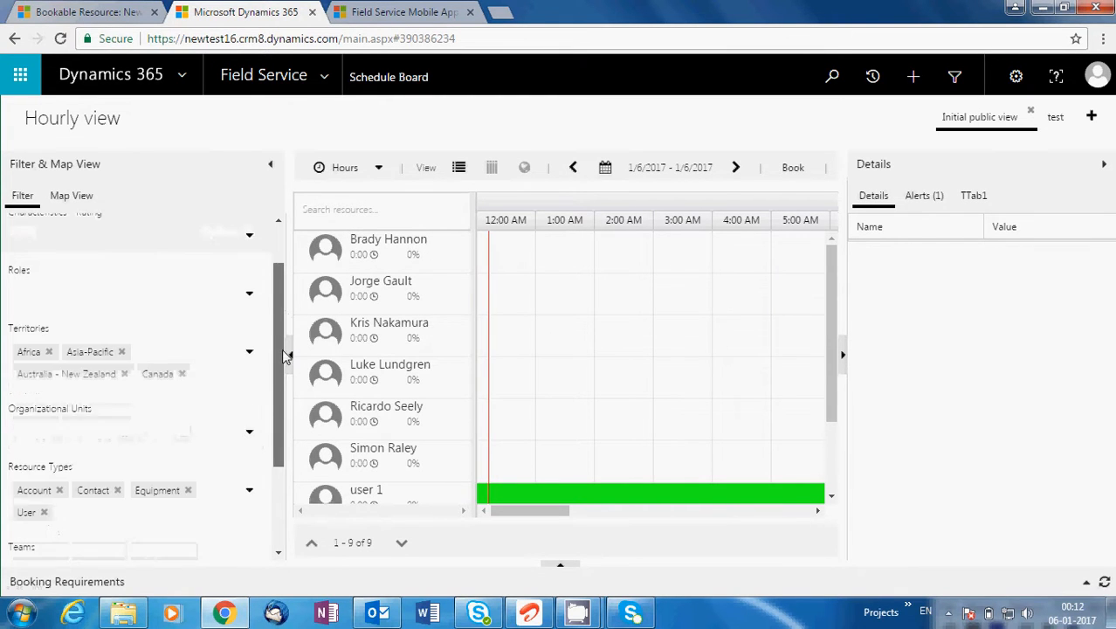
scroll(285, 354, "down", 2)
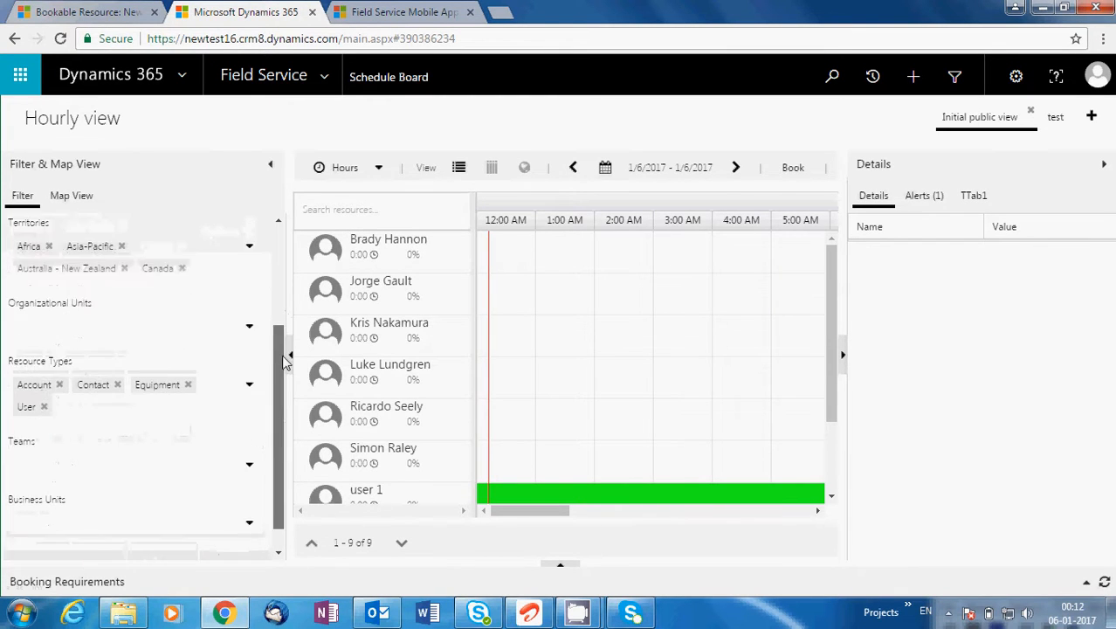
scroll(284, 354, "up", 3)
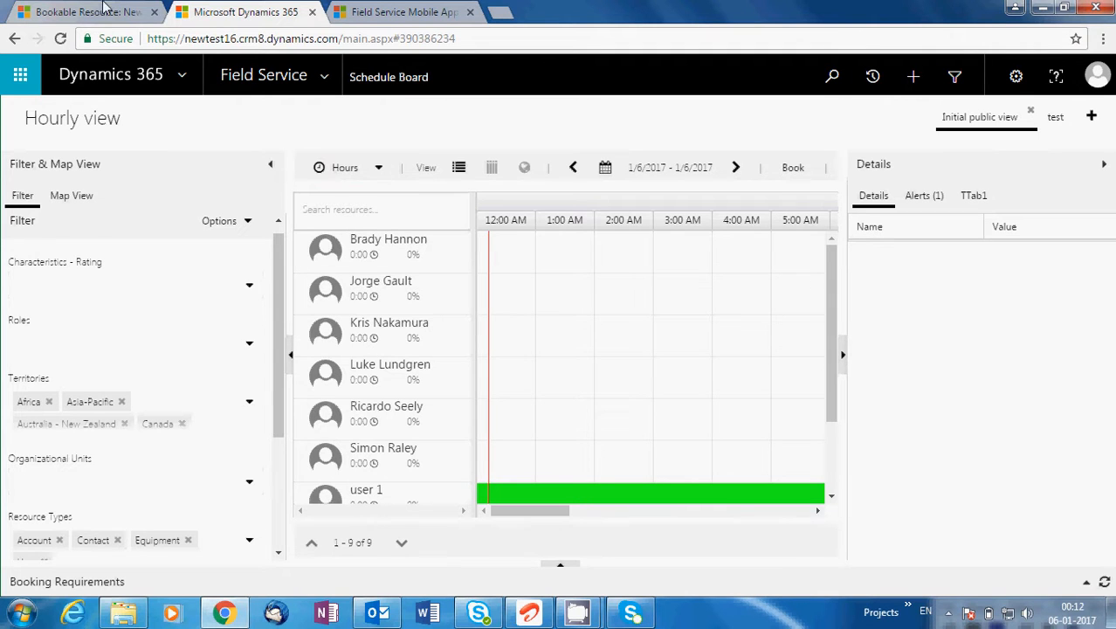
left_click(101, 9)
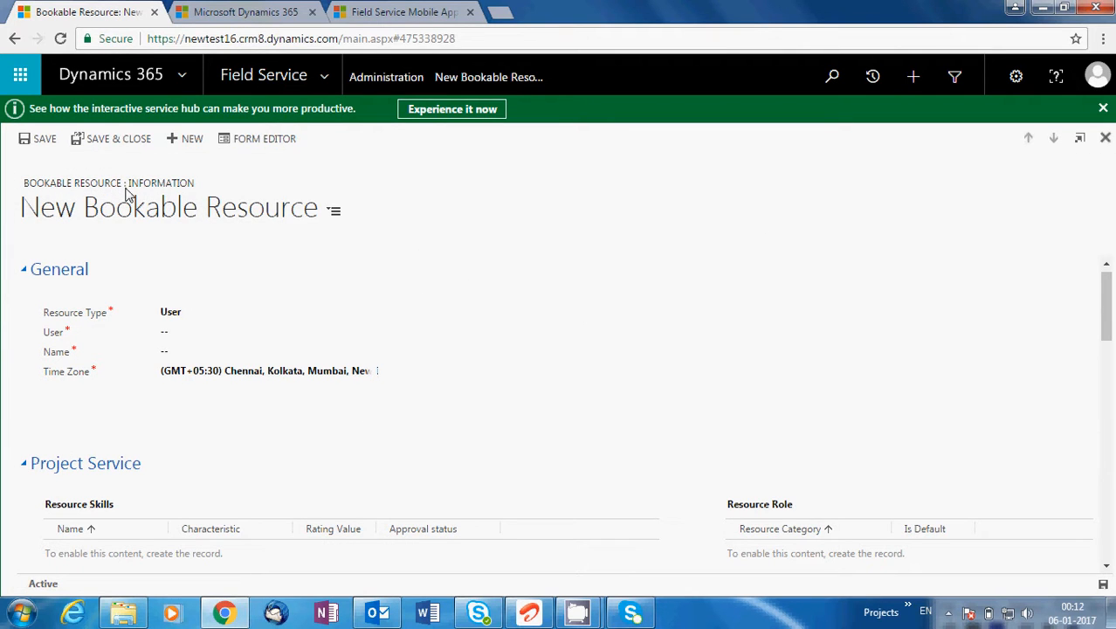
Try the Account and Group resource types on the new bookable resource and set the type back to User
left_click(184, 314)
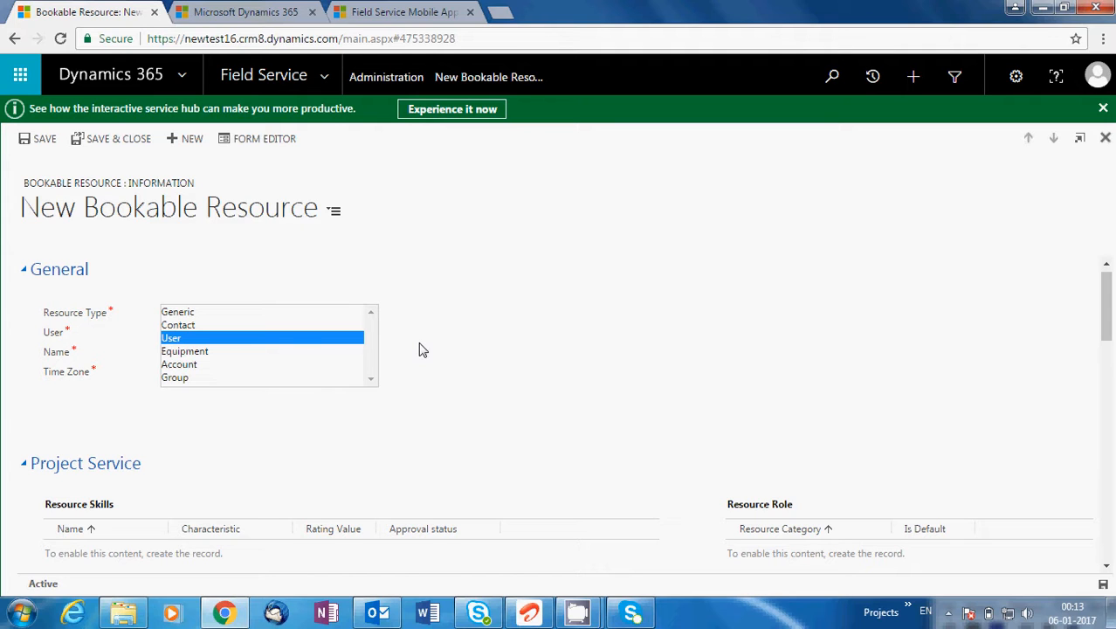
left_click(199, 365)
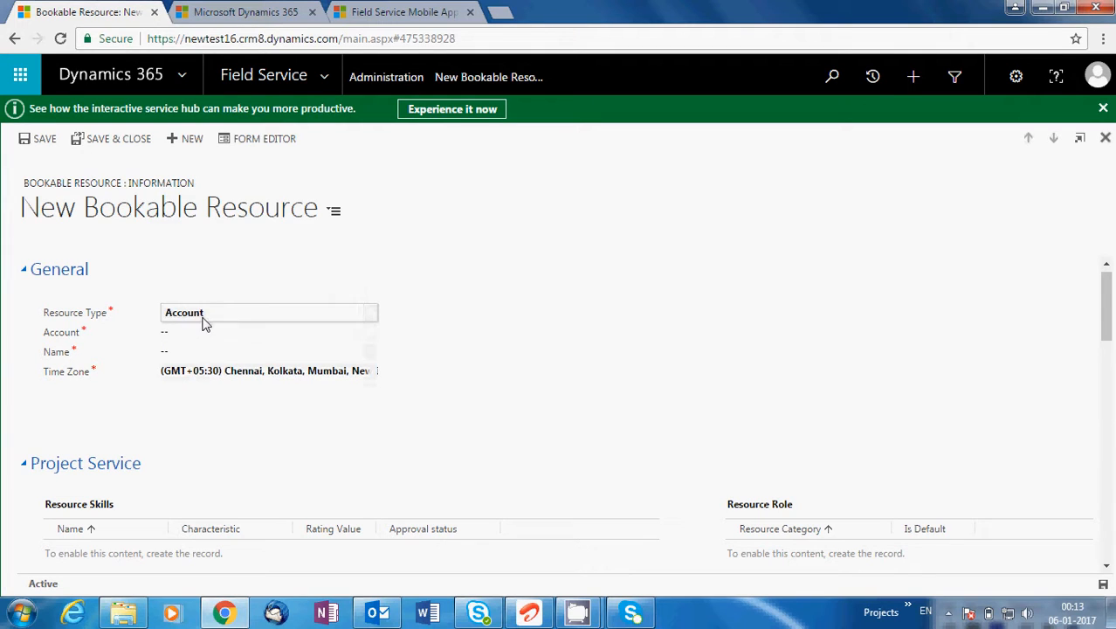
left_click(203, 319)
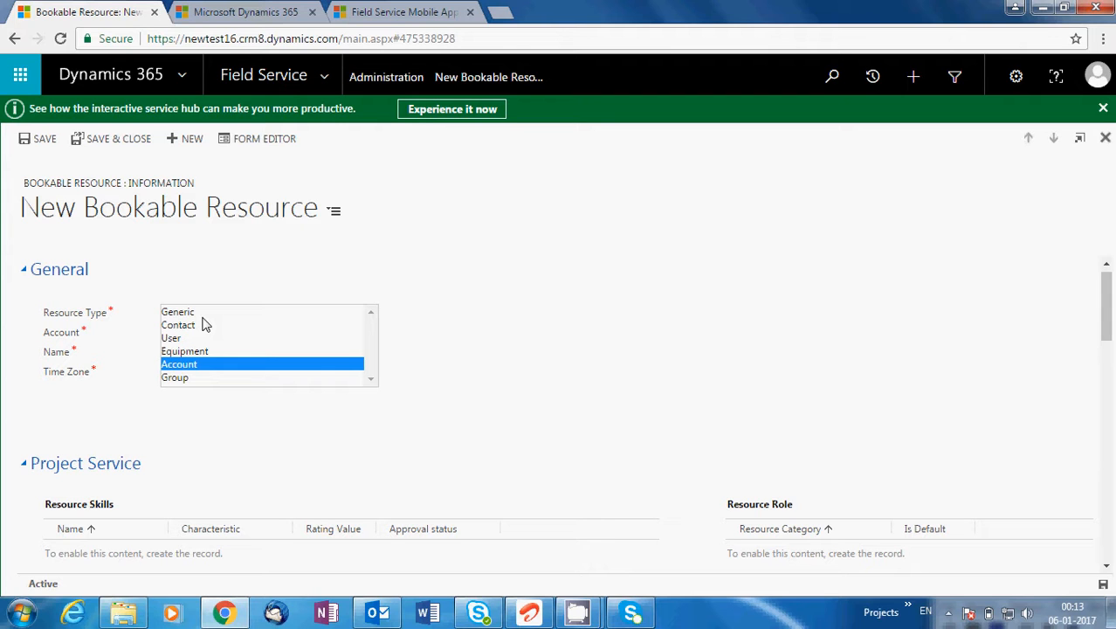
left_click(192, 377)
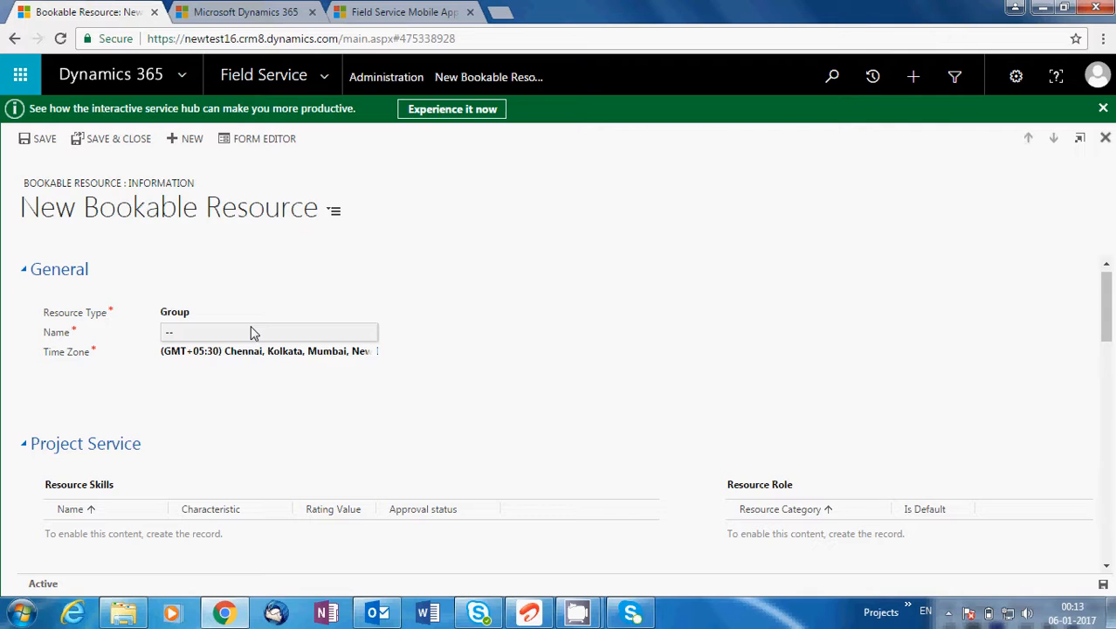
left_click(223, 322)
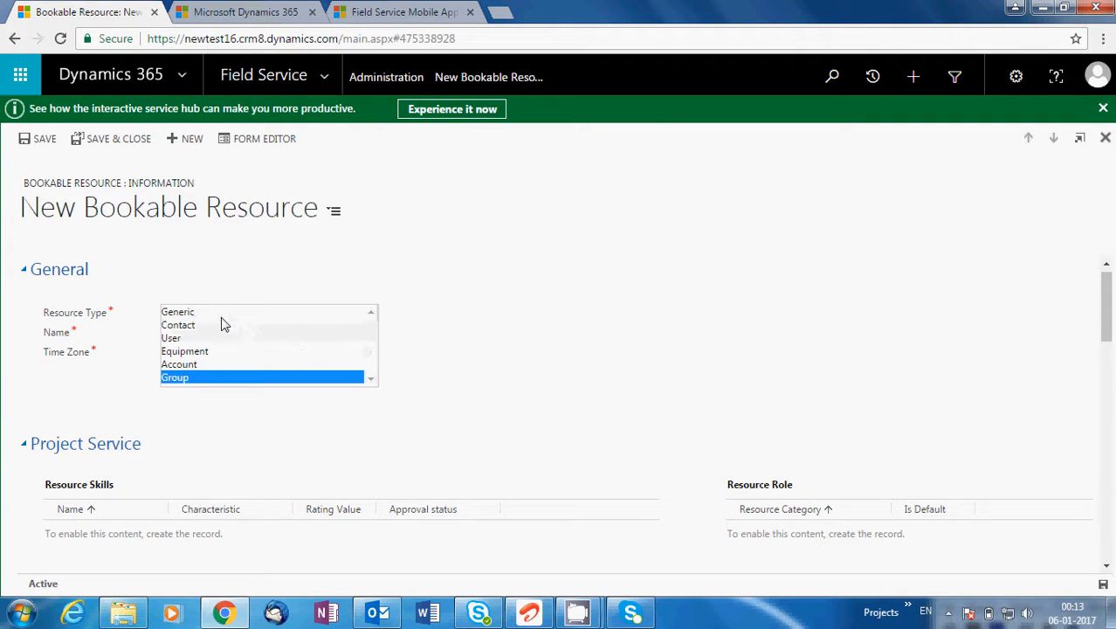
left_click(183, 340)
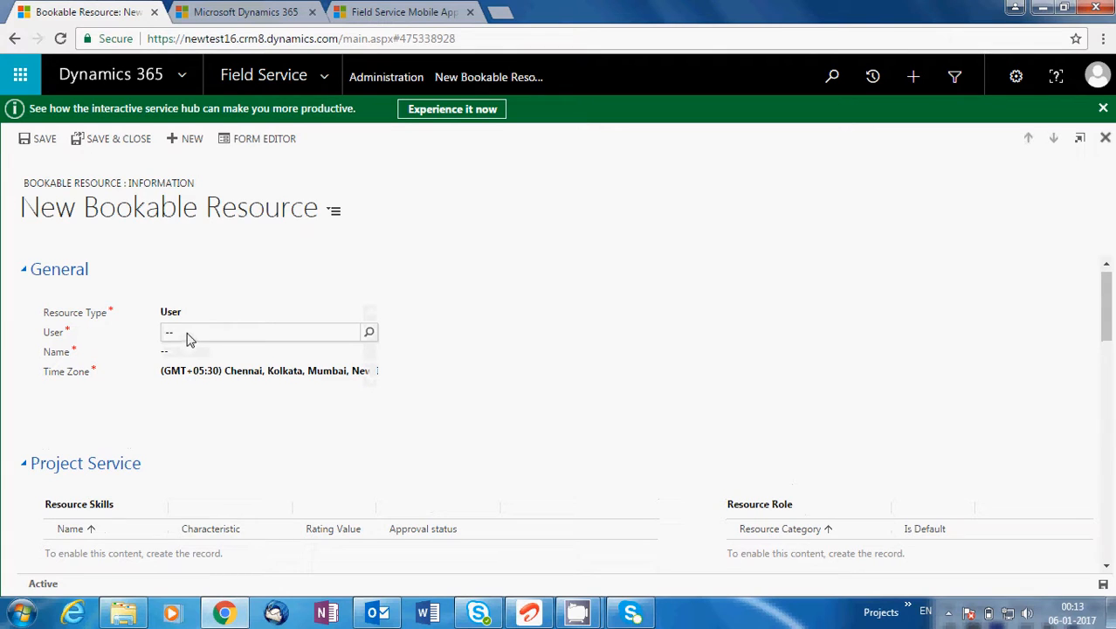
Look up and assign the person in the User field and save the bookable resource
left_click(190, 339)
type("ganes")
left_click(368, 332)
left_click(329, 364)
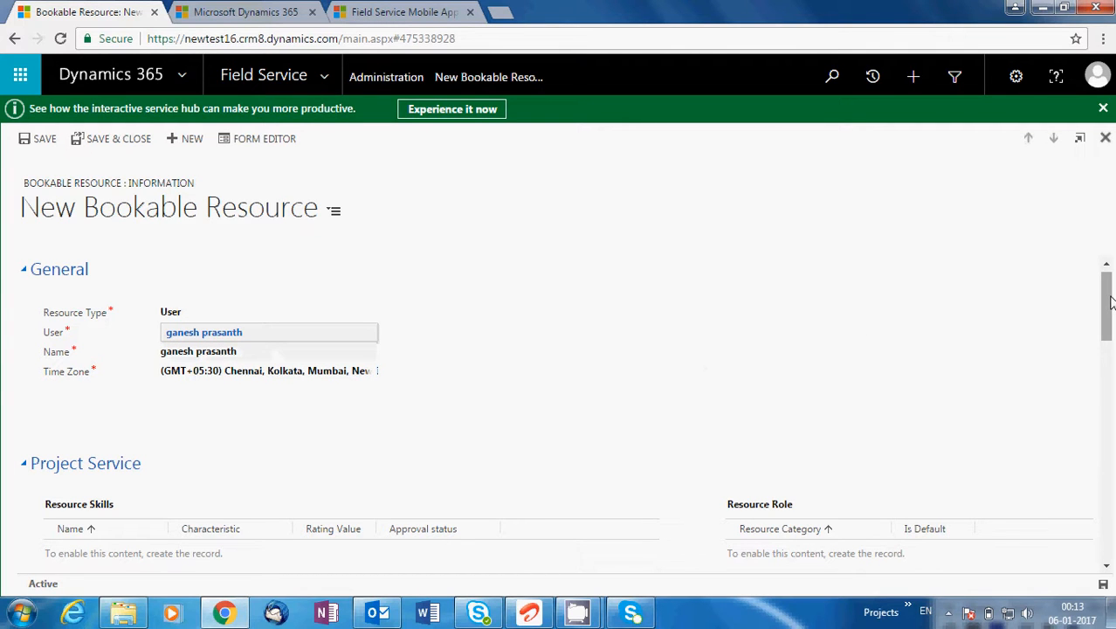
left_click(40, 139)
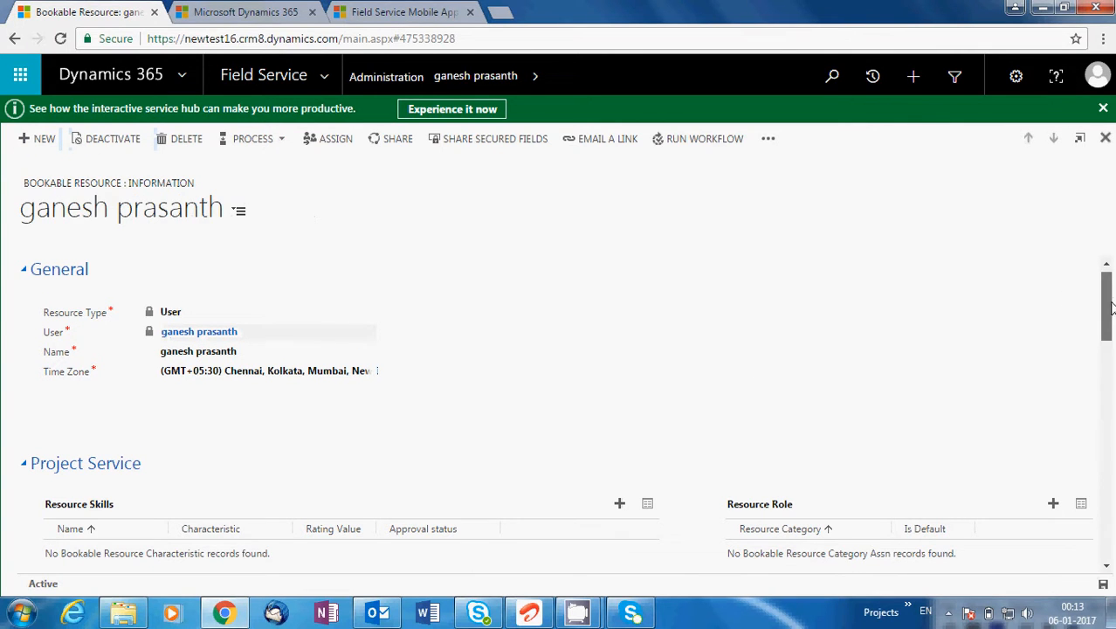
Start a new characteristic record in the saved resource's Resource Skills section
left_click_drag(1109, 312, 1111, 350)
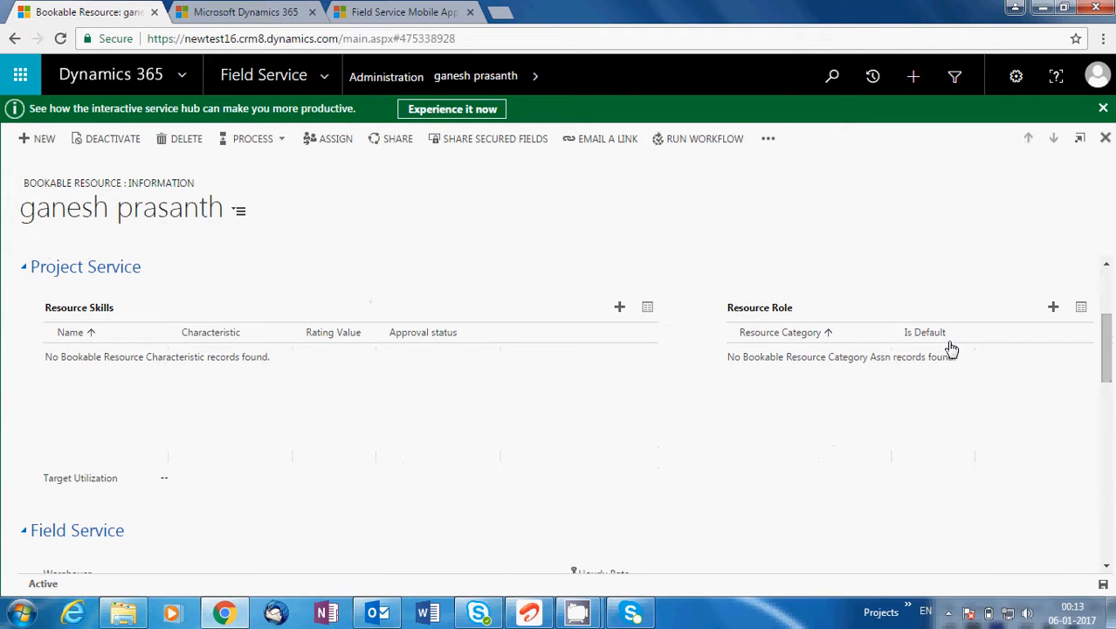
left_click(618, 308)
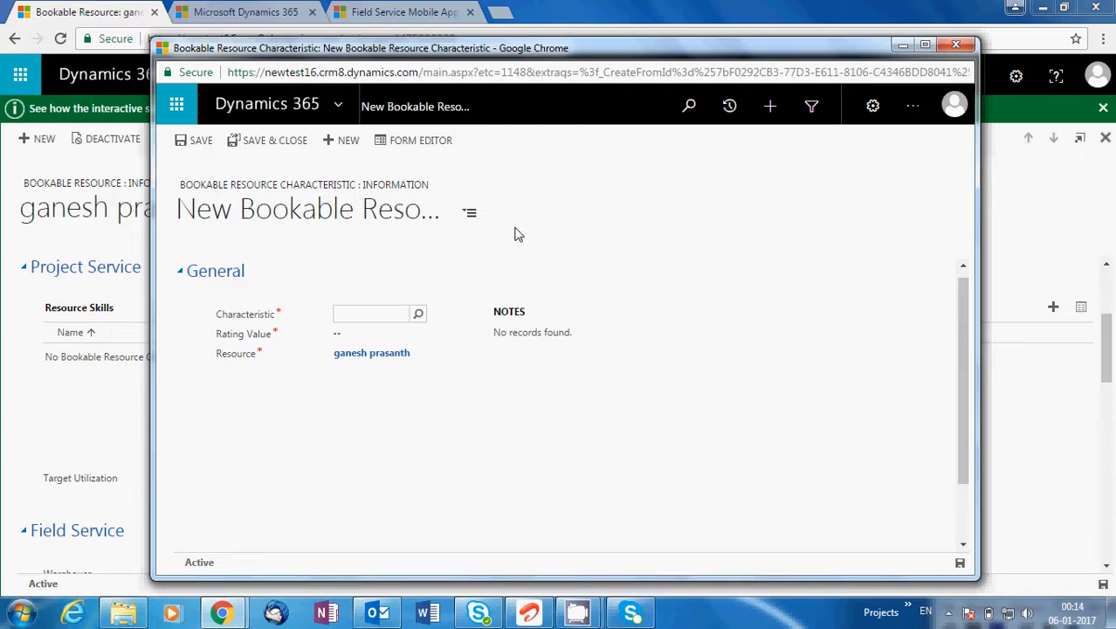
Review the filter options on the schedule board and return to the new resource characteristic window
left_click(369, 9)
left_click(295, 8)
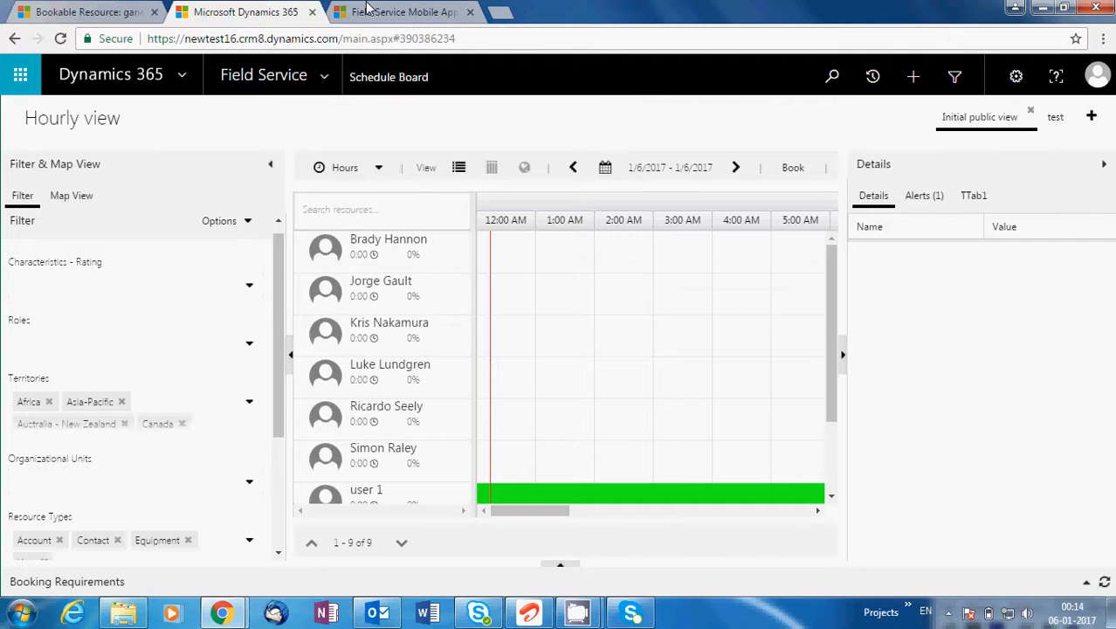
left_click_drag(282, 280, 280, 400)
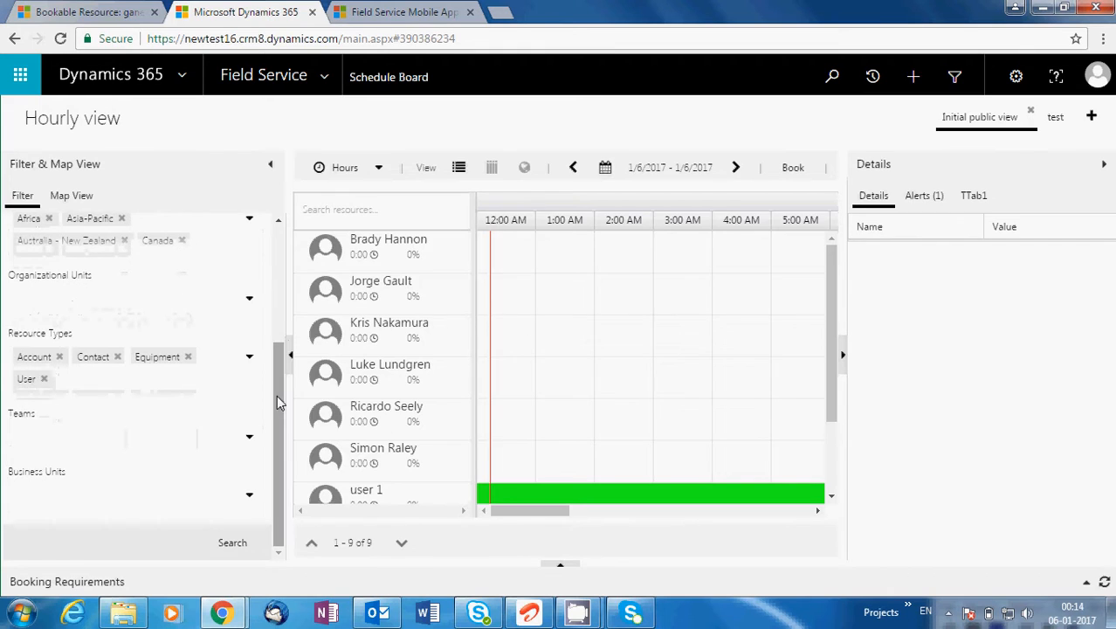
left_click(106, 6)
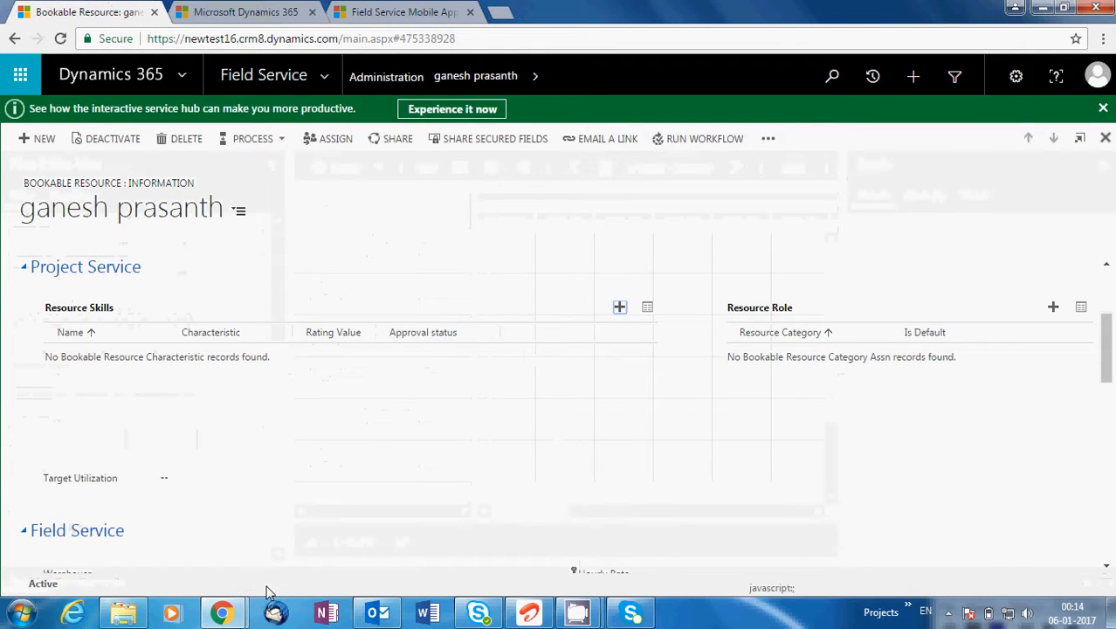
mouse_move(221, 613)
left_click(339, 522)
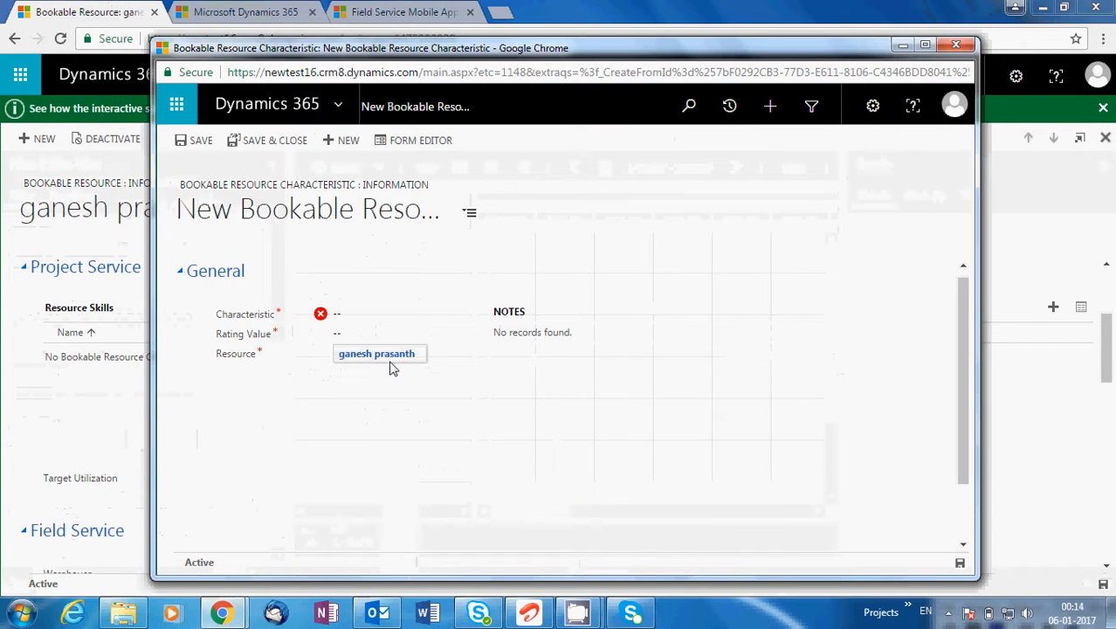
Set the characteristic to ADMINISTRATOR with rating value Proficient, then save and close the skill record
left_click(396, 316)
left_click(422, 313)
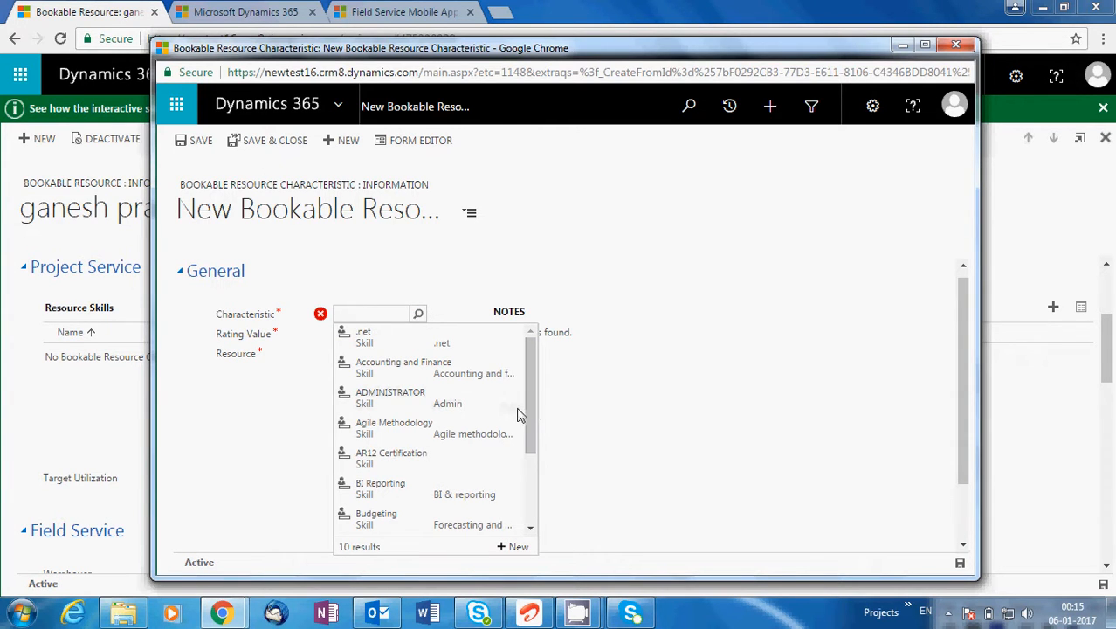
left_click_drag(525, 422, 522, 376)
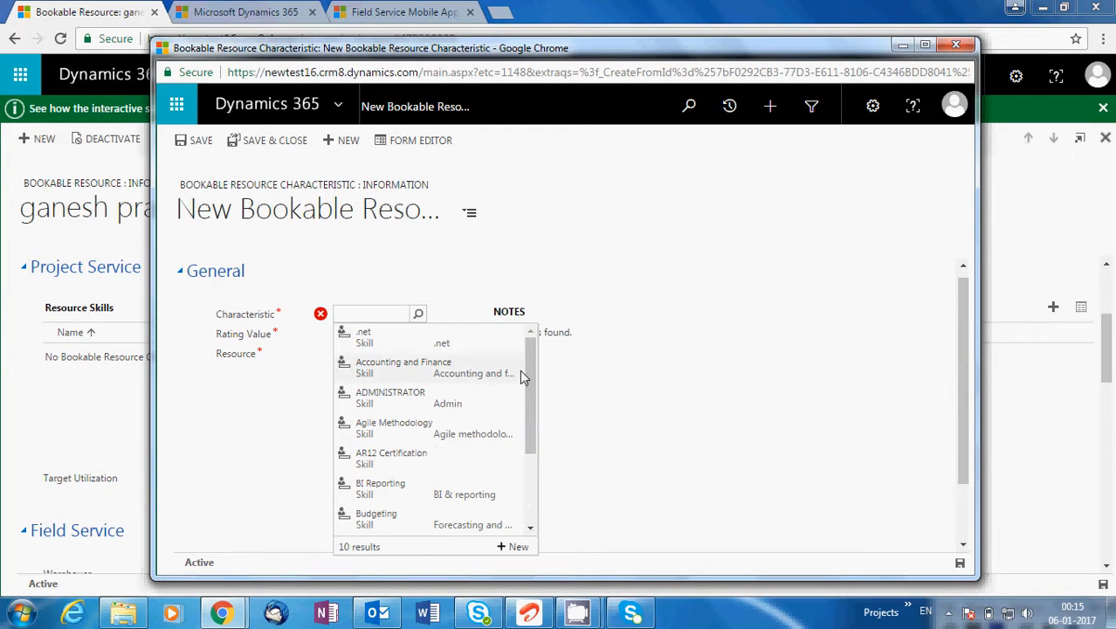
left_click(440, 401)
left_click(348, 330)
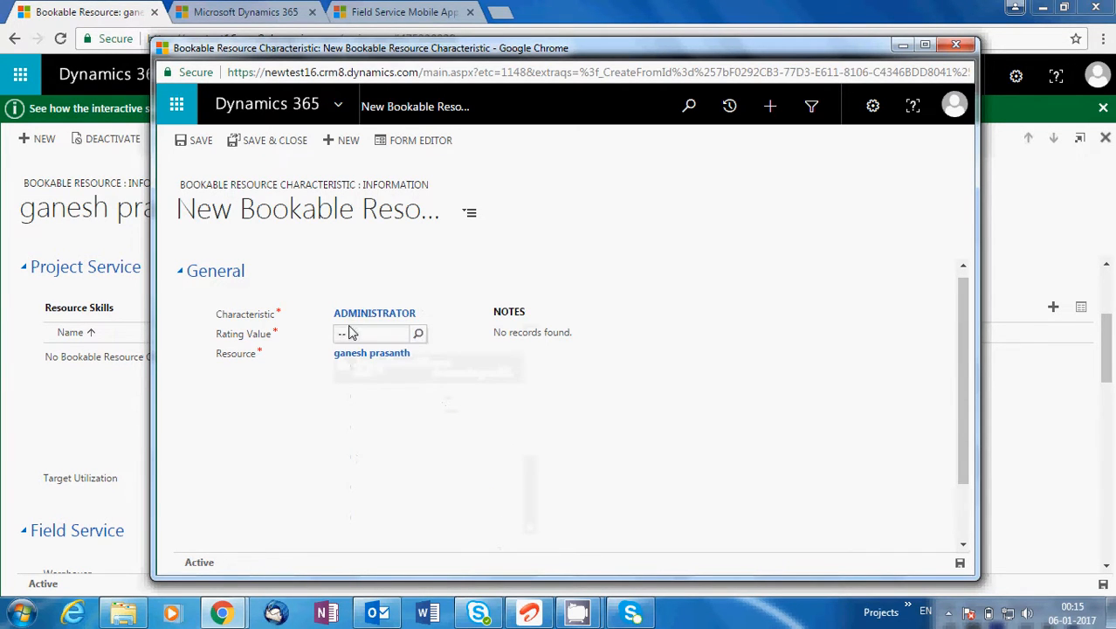
left_click(420, 332)
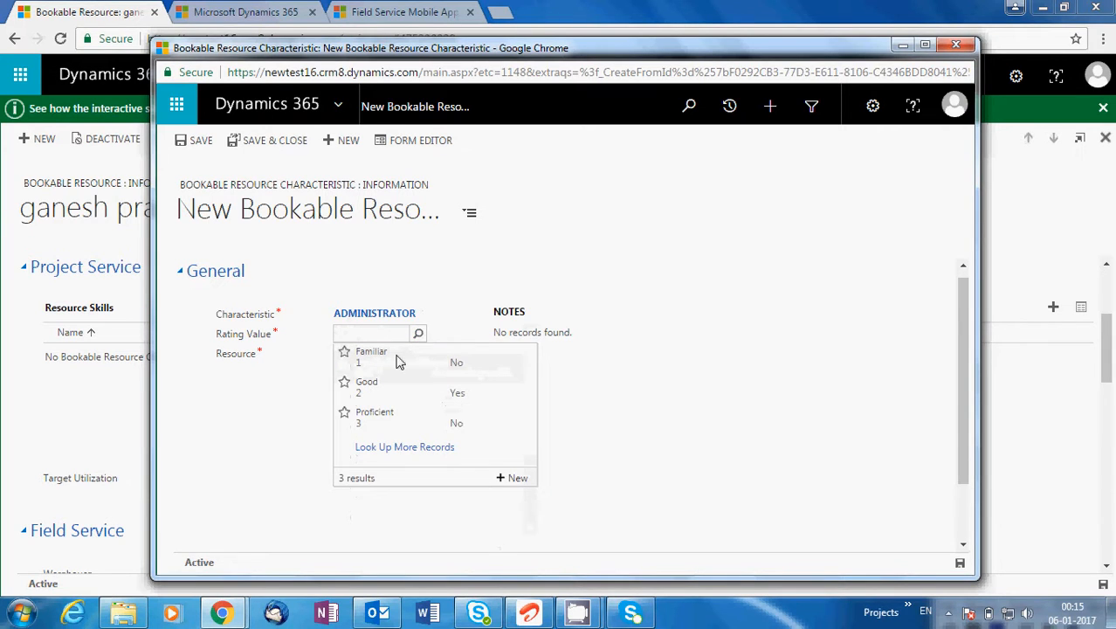
left_click(376, 420)
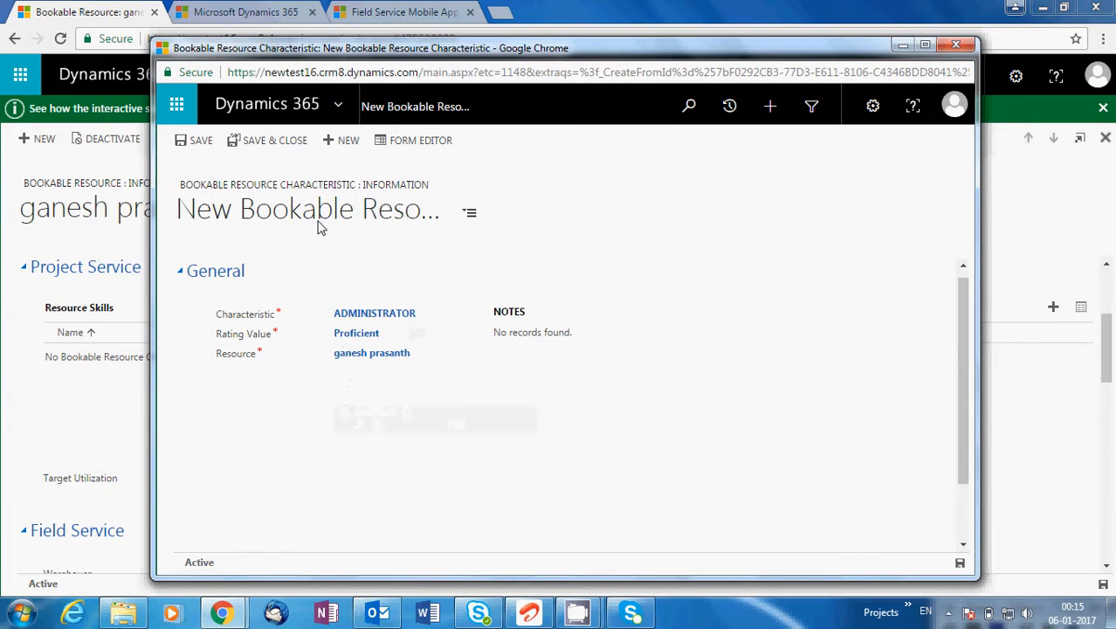
left_click(246, 142)
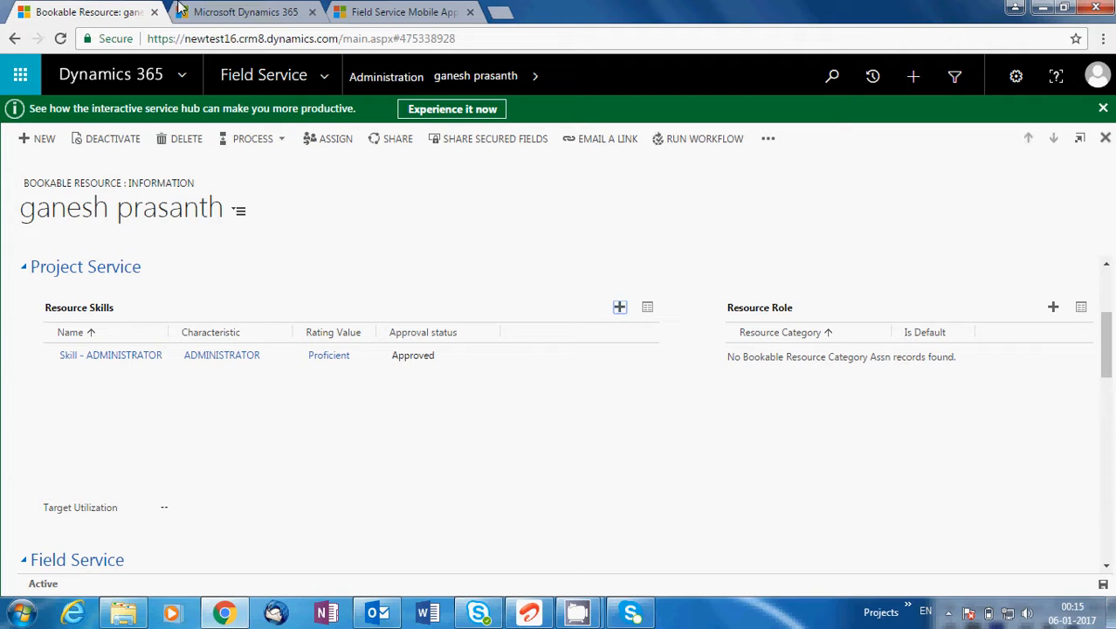
Filter the schedule board resources by the ADMINISTRATOR characteristic and run the search
left_click(225, 9)
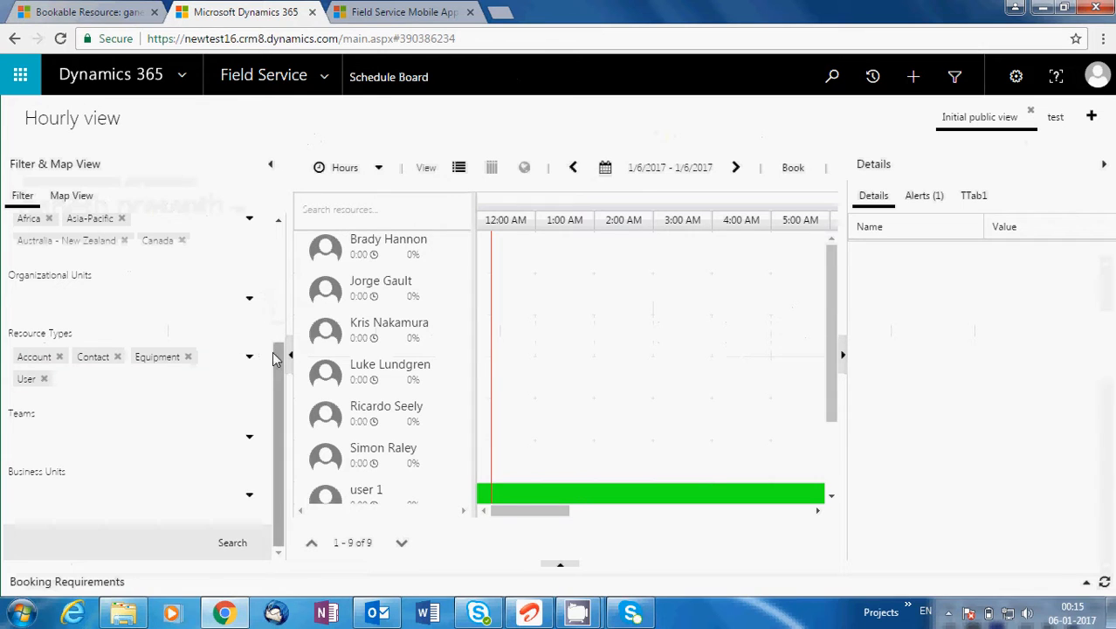
scroll(270, 254, "up", 3)
scroll(269, 254, "up", 2)
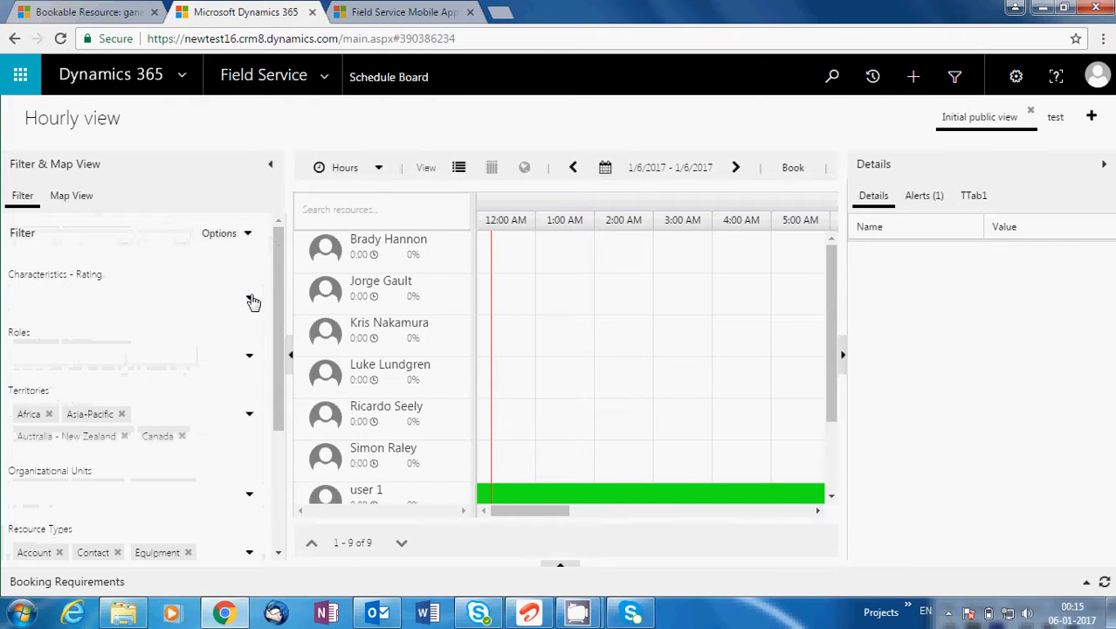
left_click(249, 298)
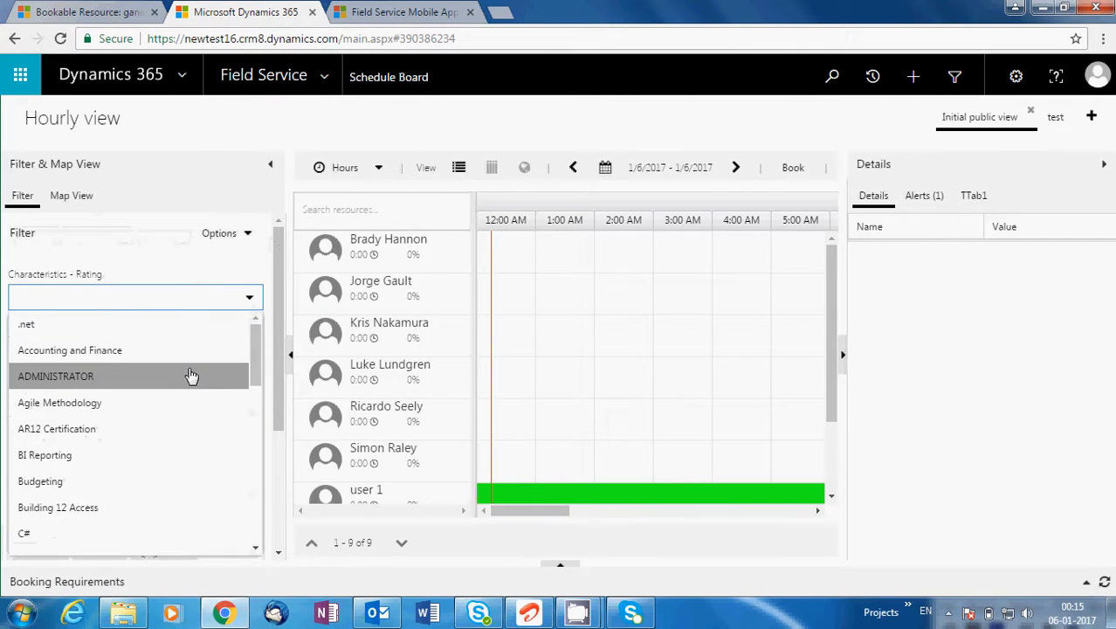
left_click(191, 376)
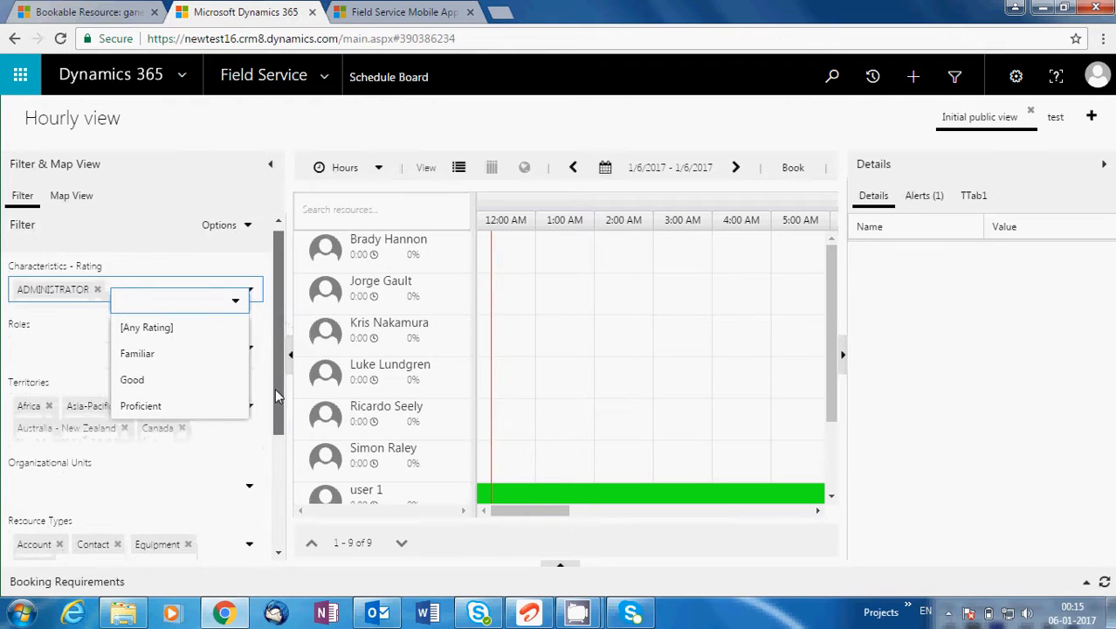
scroll(279, 323, "down", 3)
left_click(243, 538)
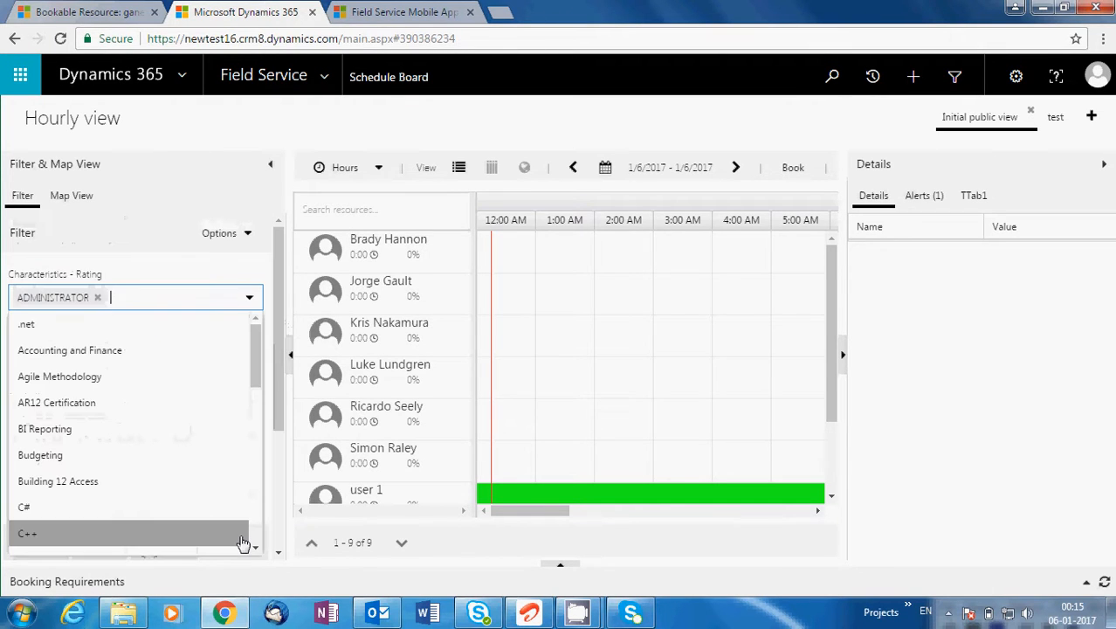
left_click_drag(278, 395, 285, 528)
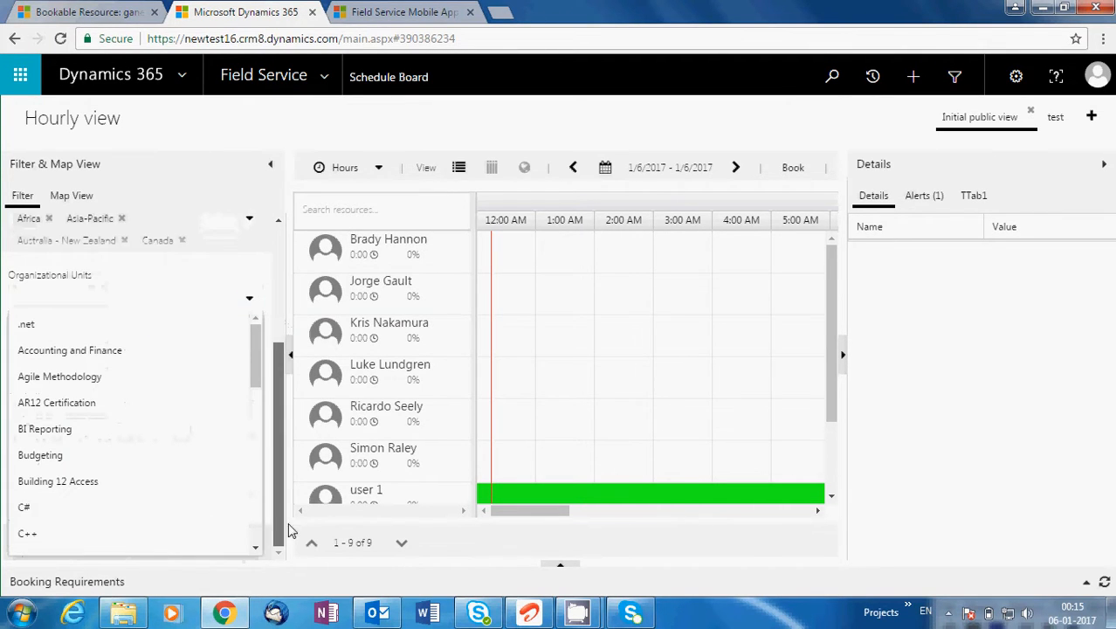
left_click(249, 271)
left_click(221, 541)
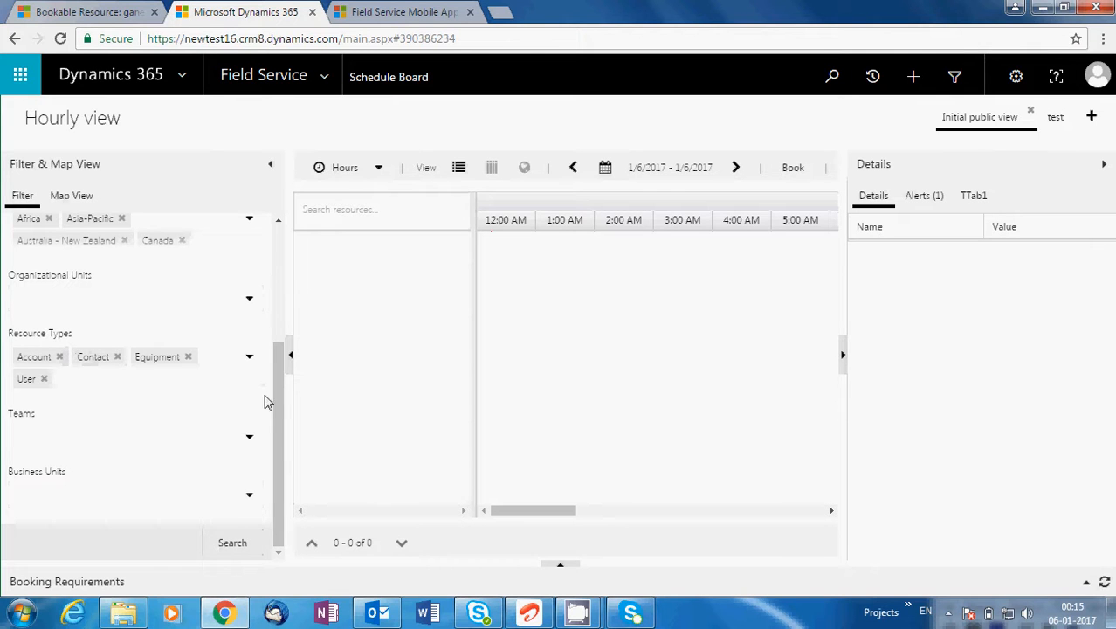
scroll(278, 376, "up", 2)
Add Asia-Pacific as a resource territory of the new bookable resource, save and close it, and return to the resource's main form
left_click(112, 8)
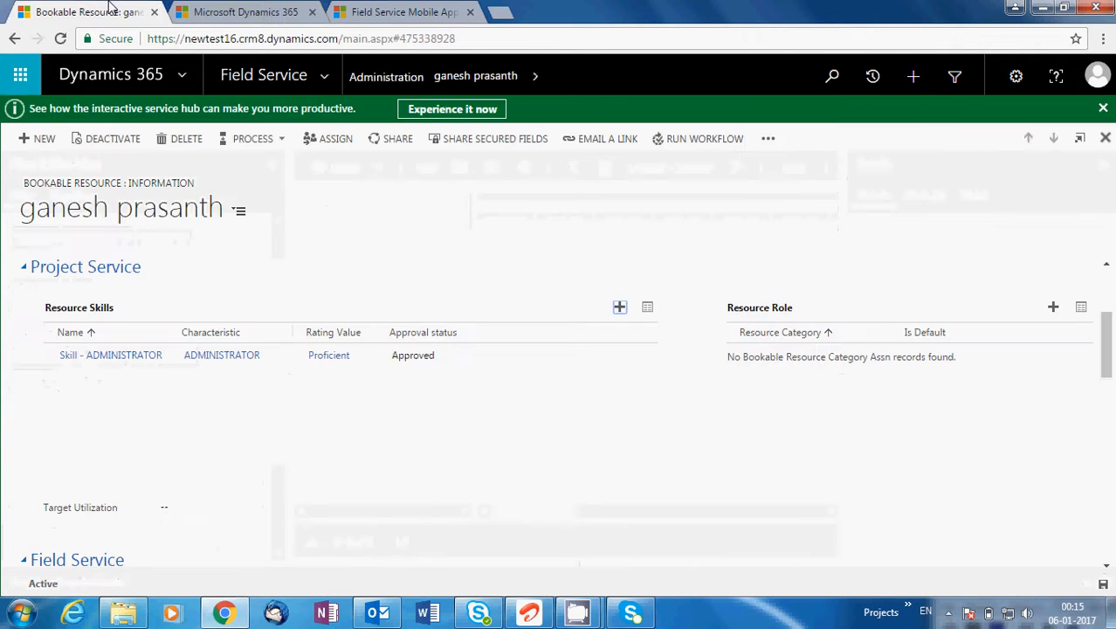
left_click(540, 77)
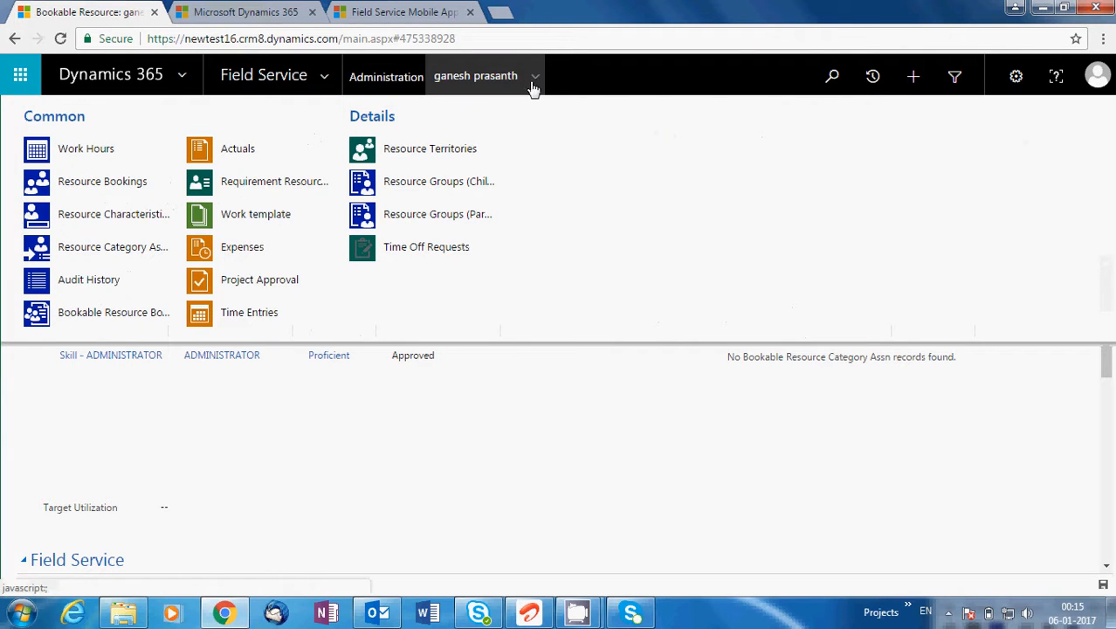
left_click(438, 152)
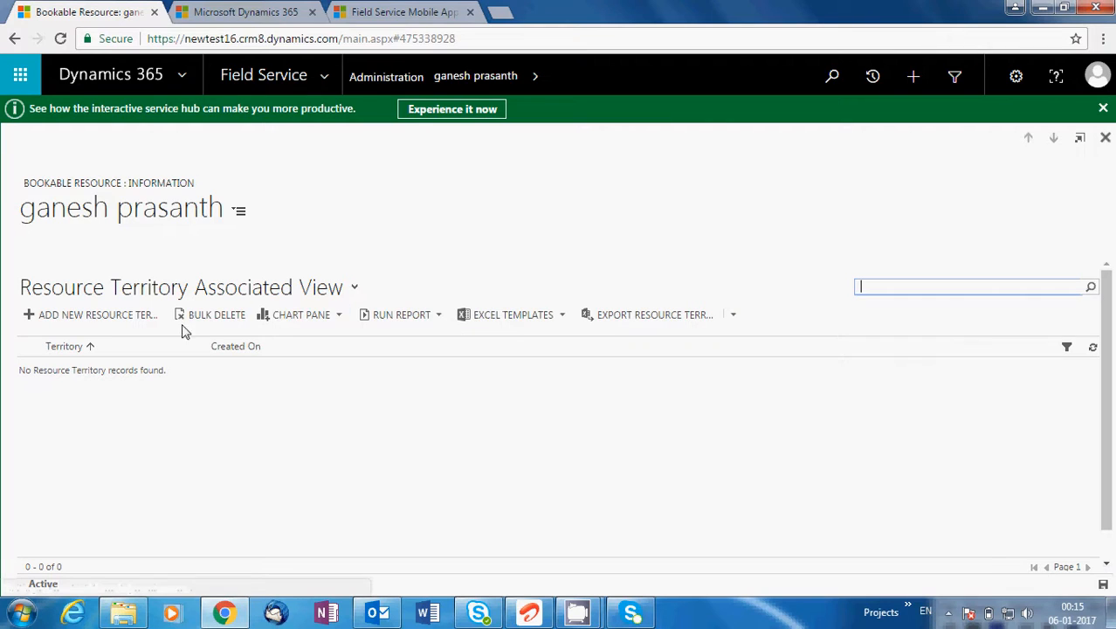
left_click(118, 315)
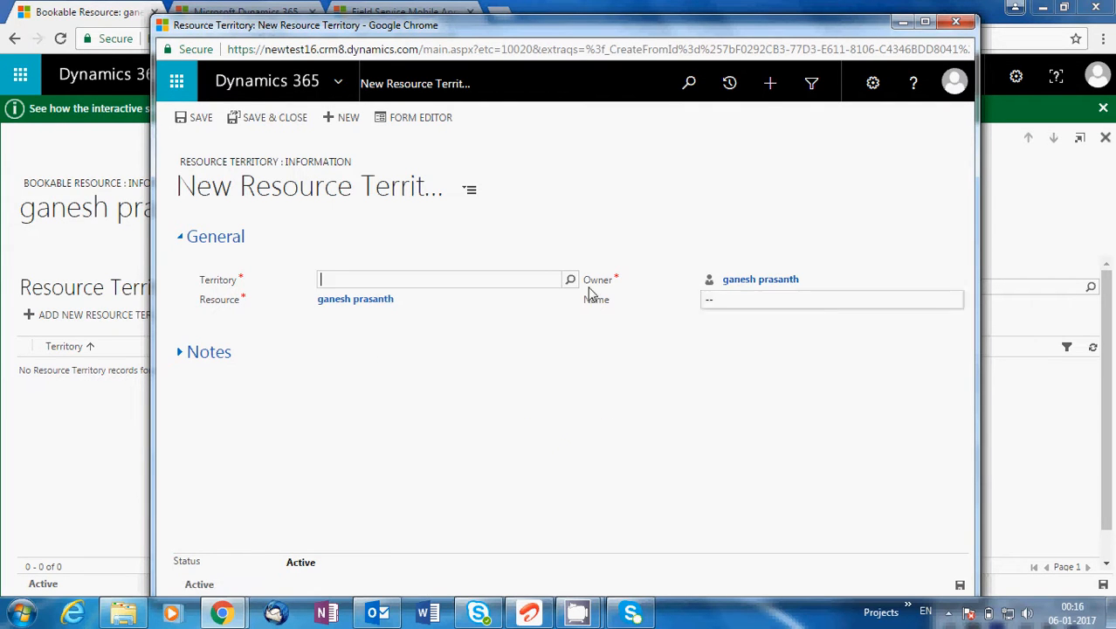
left_click(571, 281)
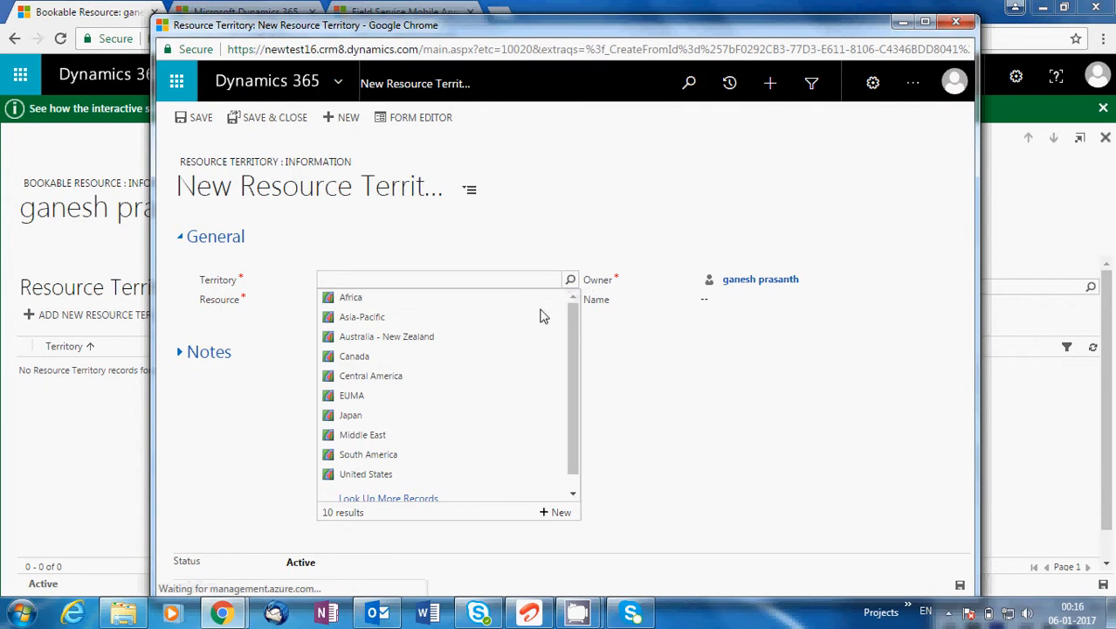
left_click(375, 317)
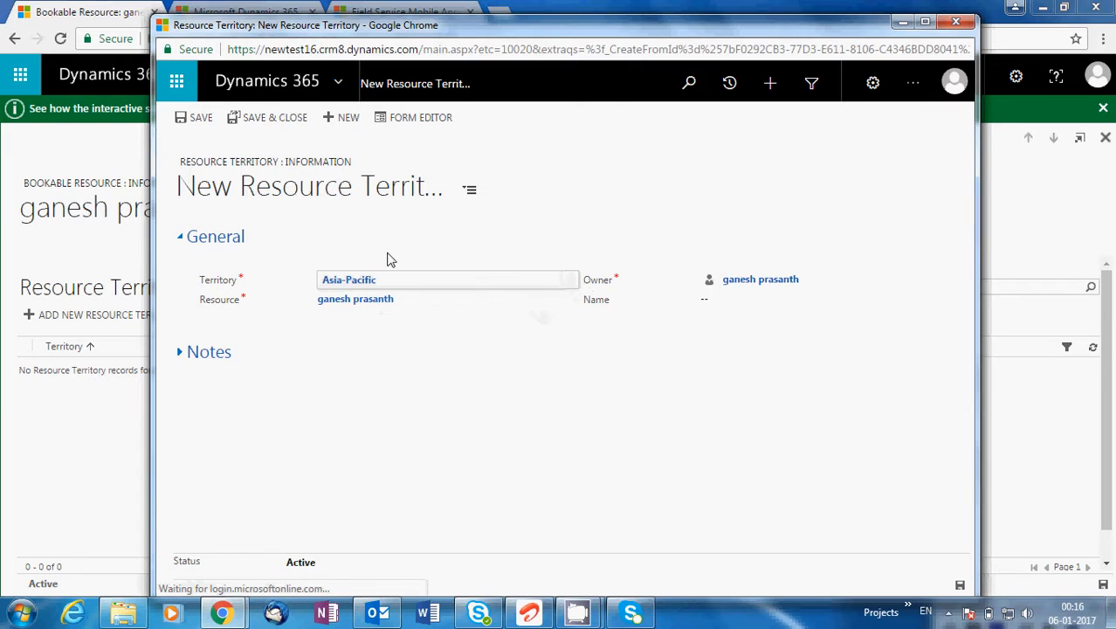
left_click(270, 129)
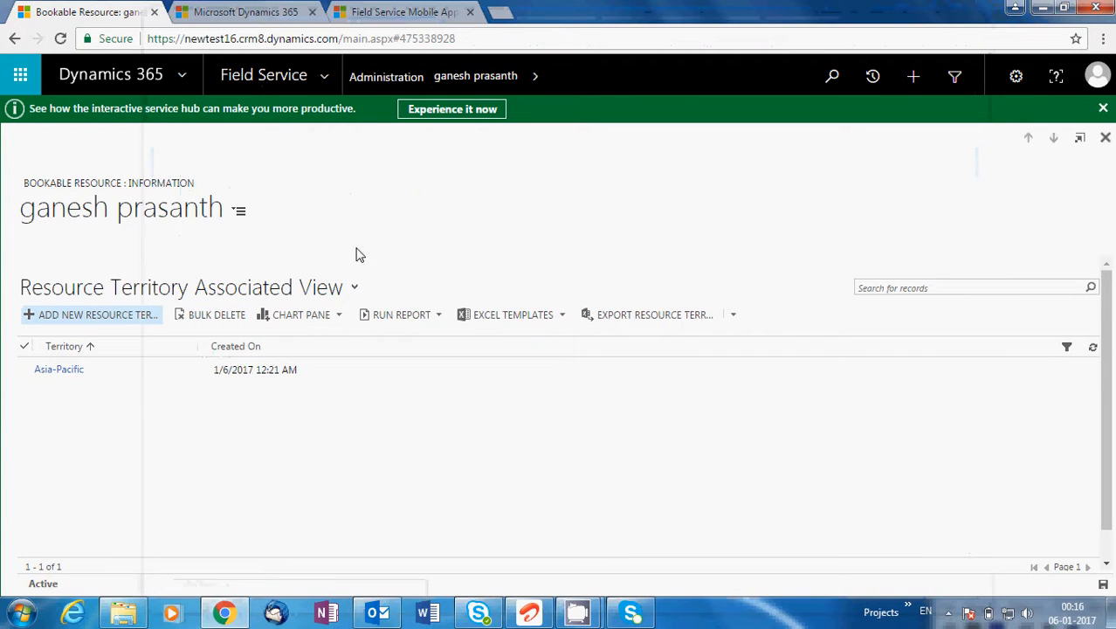
left_click(456, 93)
Rerun the schedule board search with the existing ADMINISTRATOR and territory filters
left_click(208, 10)
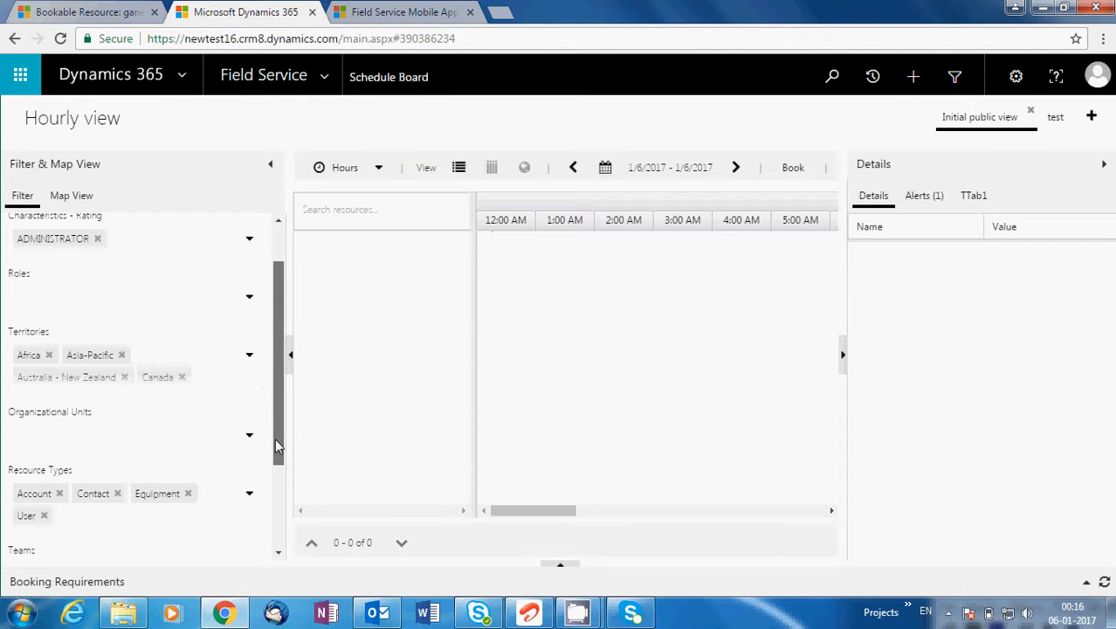
scroll(275, 446, "down", 4)
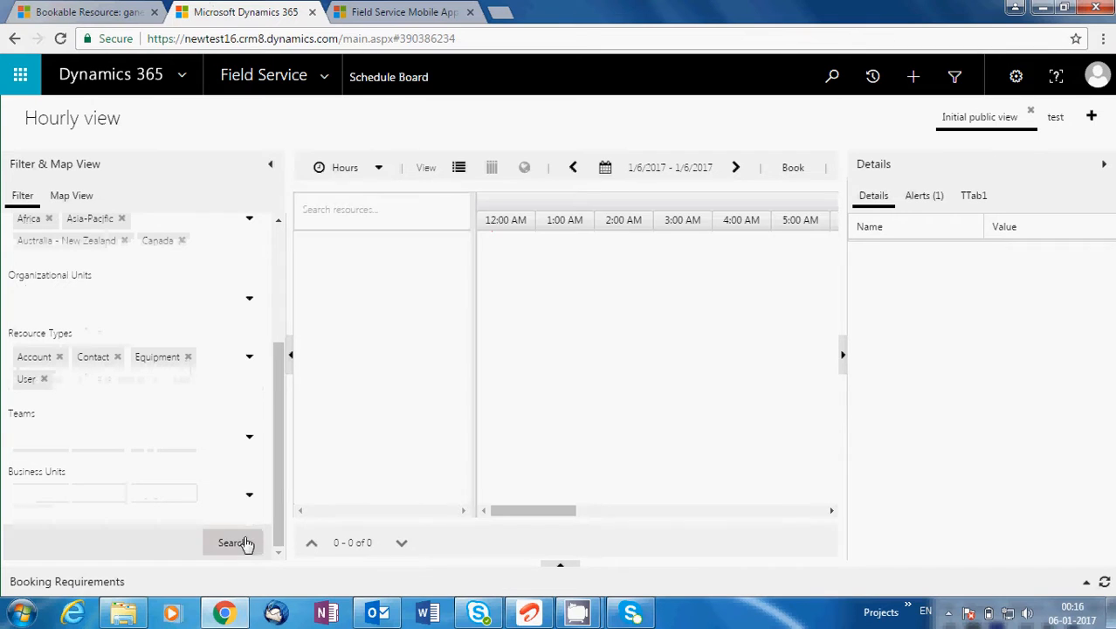
left_click(246, 543)
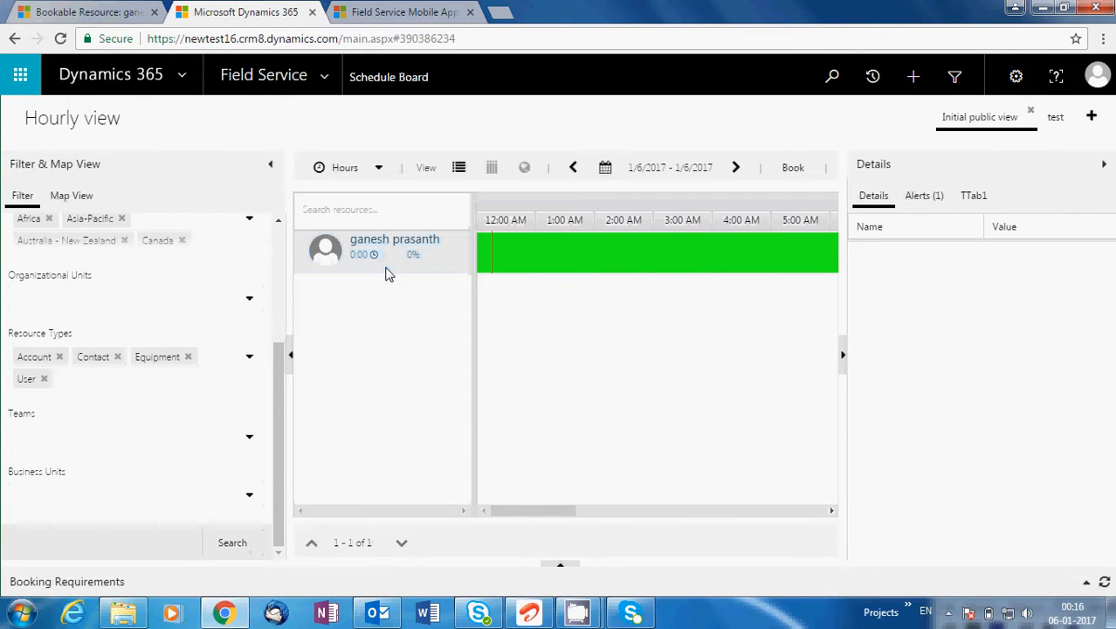
Add a resource role with the category Architect to the bookable resource, then save and close the role record
left_click(112, 10)
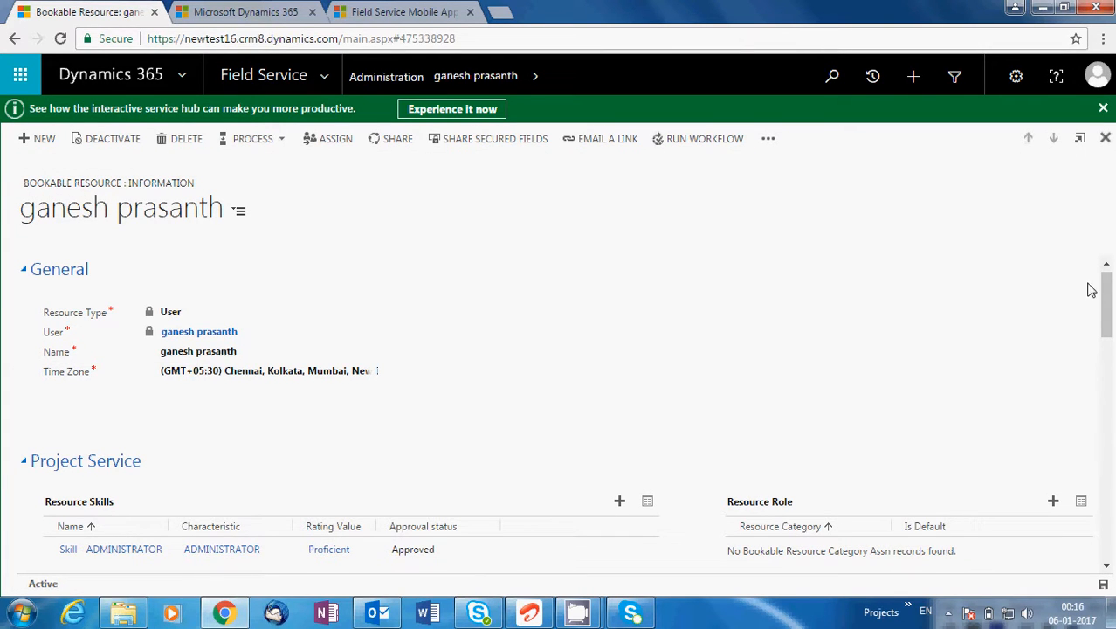
left_click_drag(1107, 291, 1108, 312)
scroll(1109, 313, "down", 3)
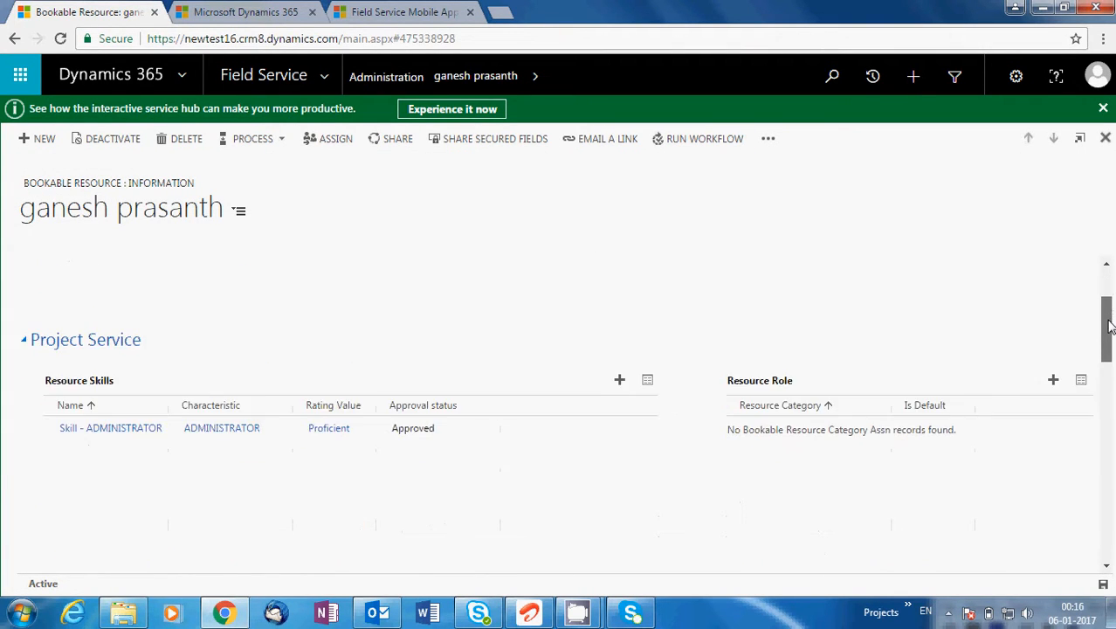
left_click(1053, 296)
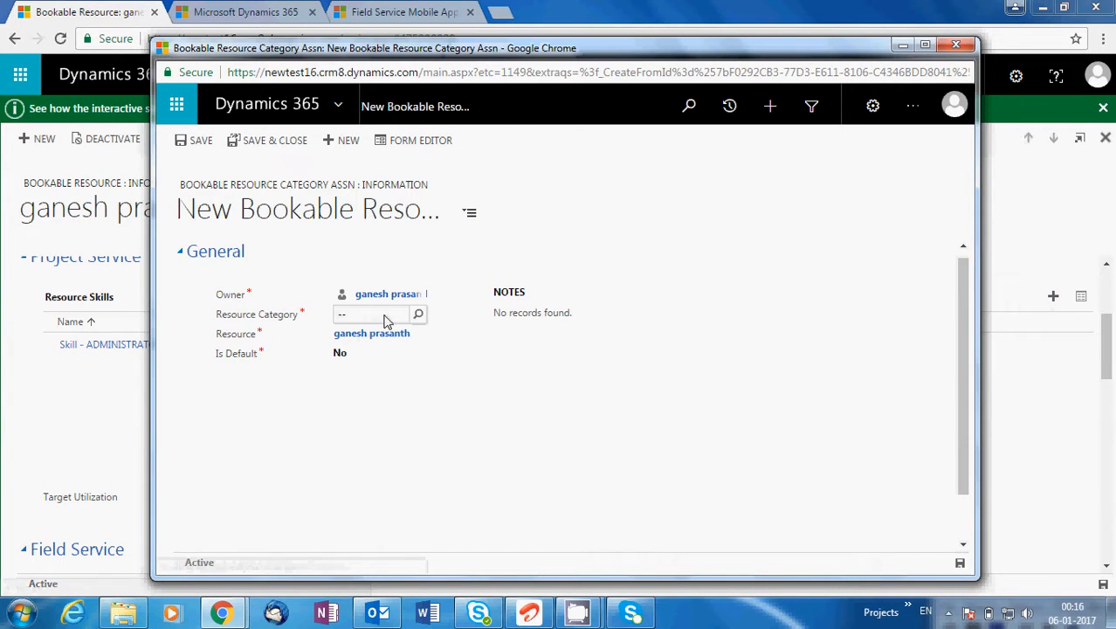
left_click(420, 316)
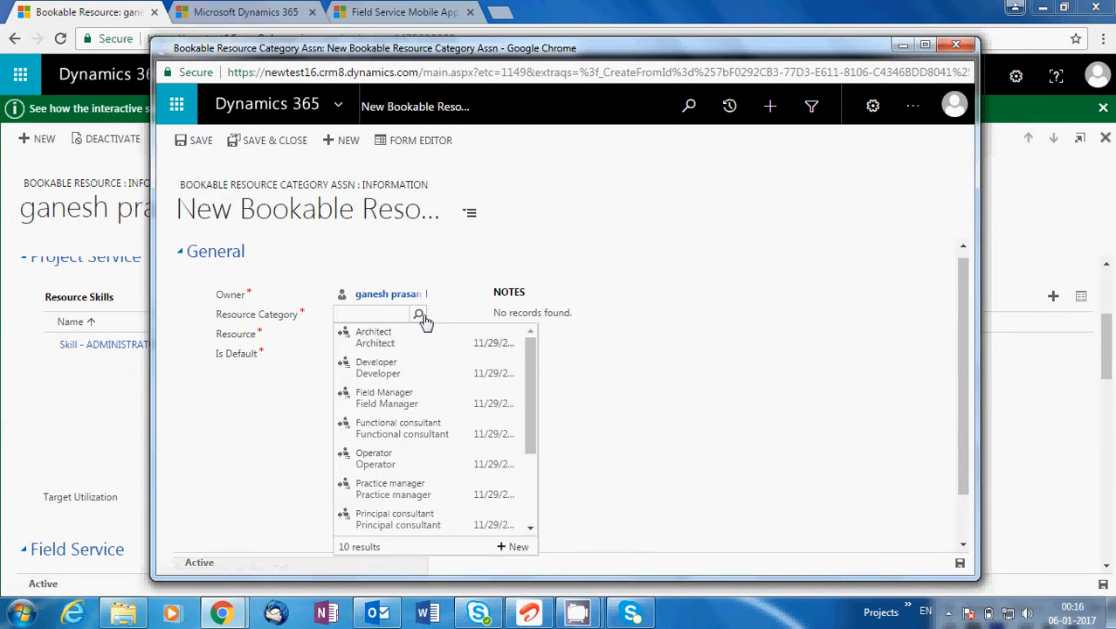
left_click(412, 348)
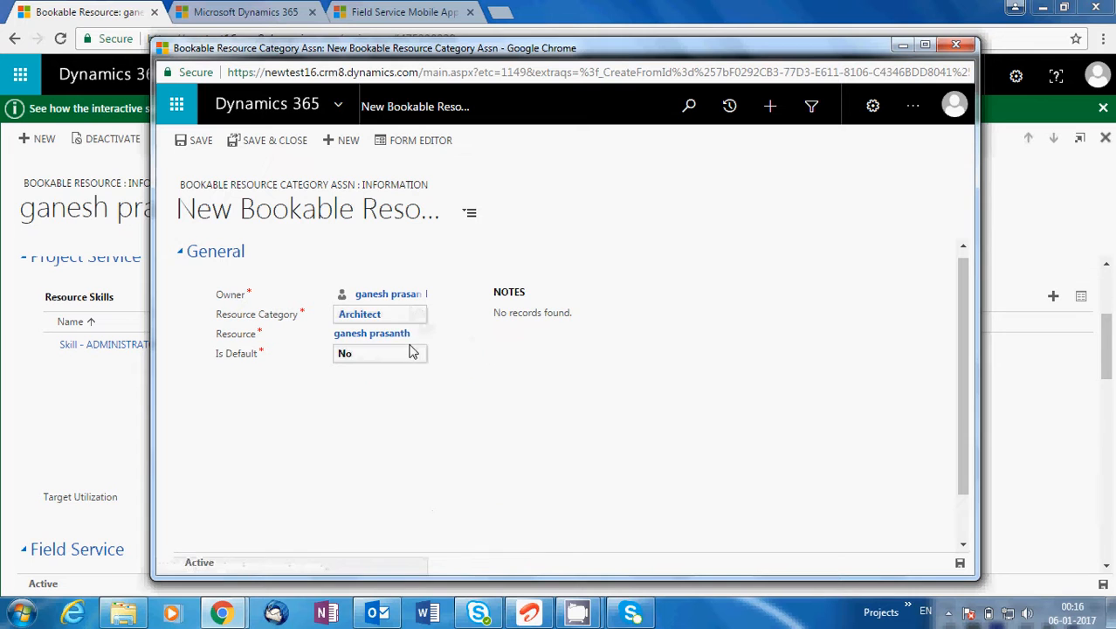
left_click(259, 149)
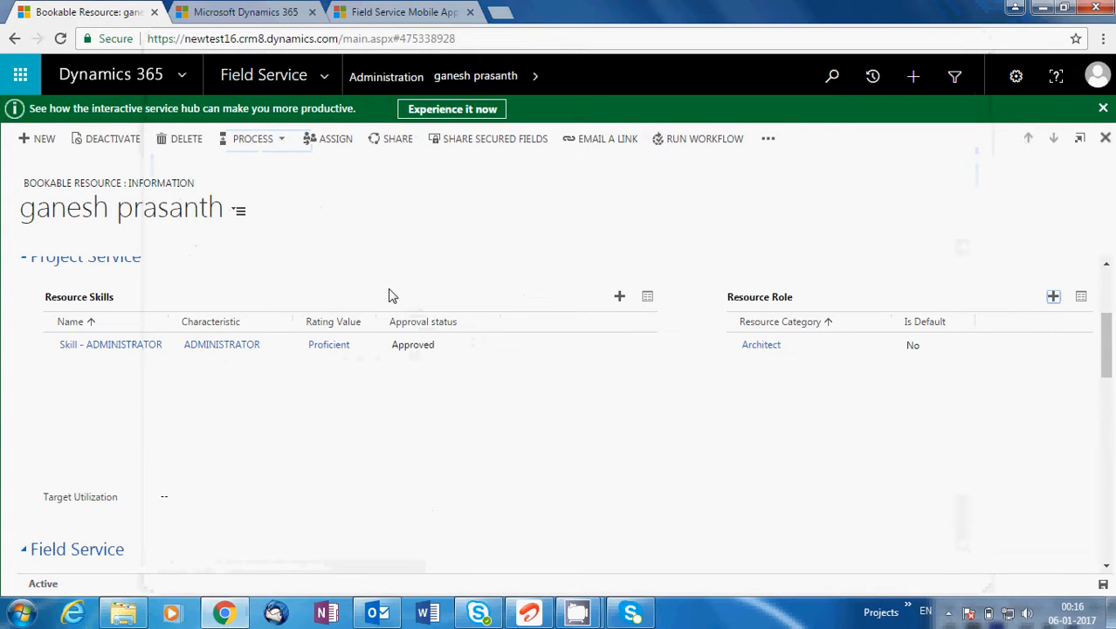
Filter the schedule board by the Architect role instead of the ADMINISTRATOR characteristic and run the search
left_click(246, 10)
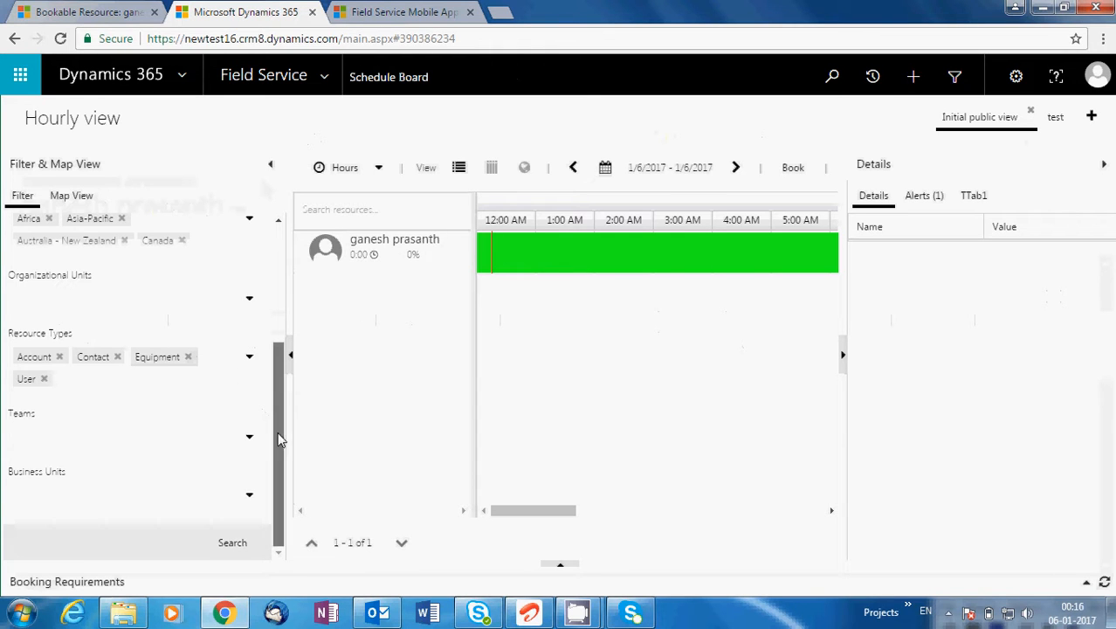
left_click_drag(279, 438, 275, 337)
left_click(251, 329)
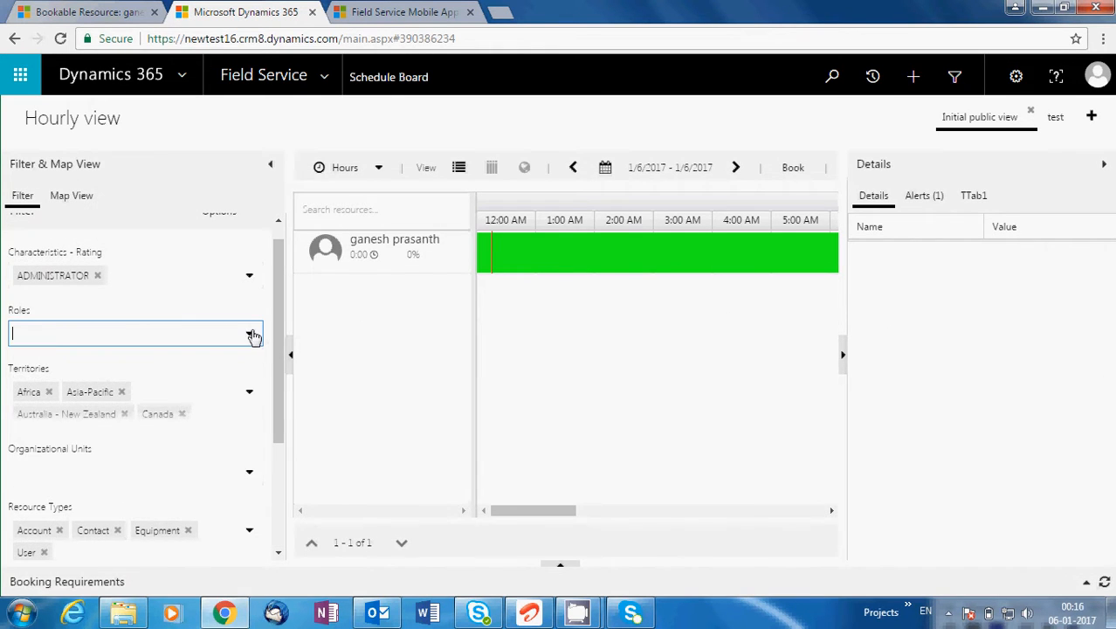
left_click(95, 363)
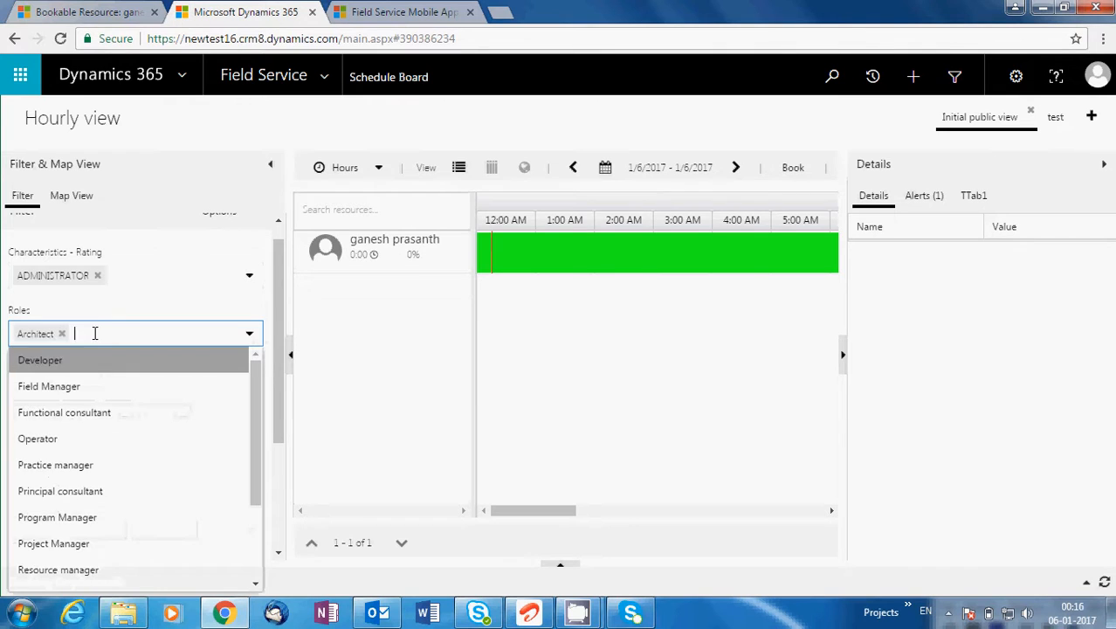
left_click(98, 276)
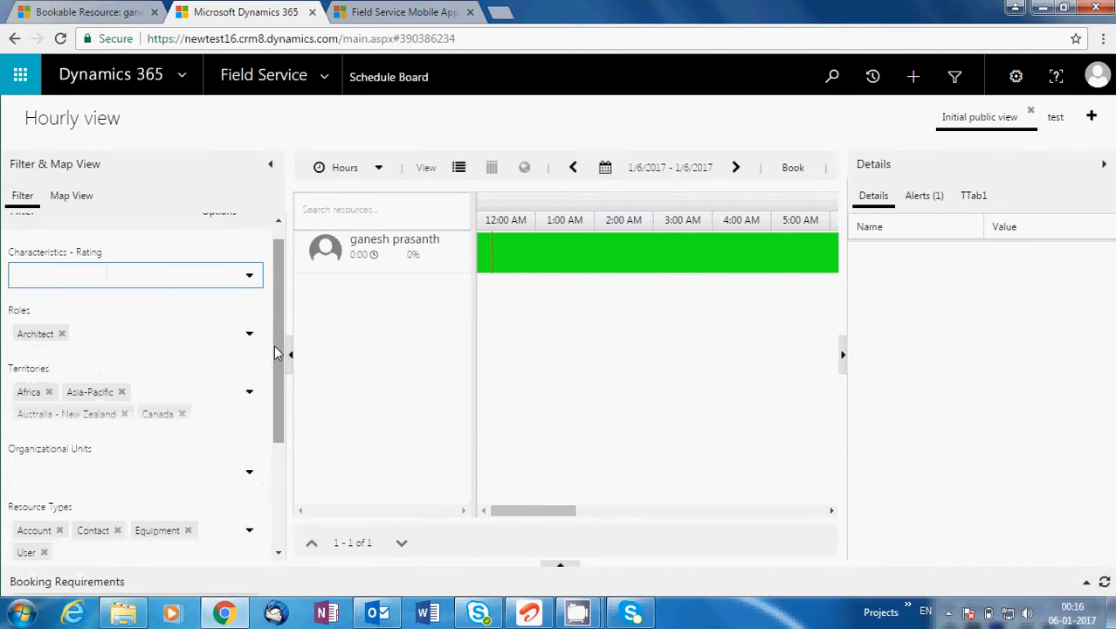
left_click_drag(279, 386, 281, 488)
left_click(229, 547)
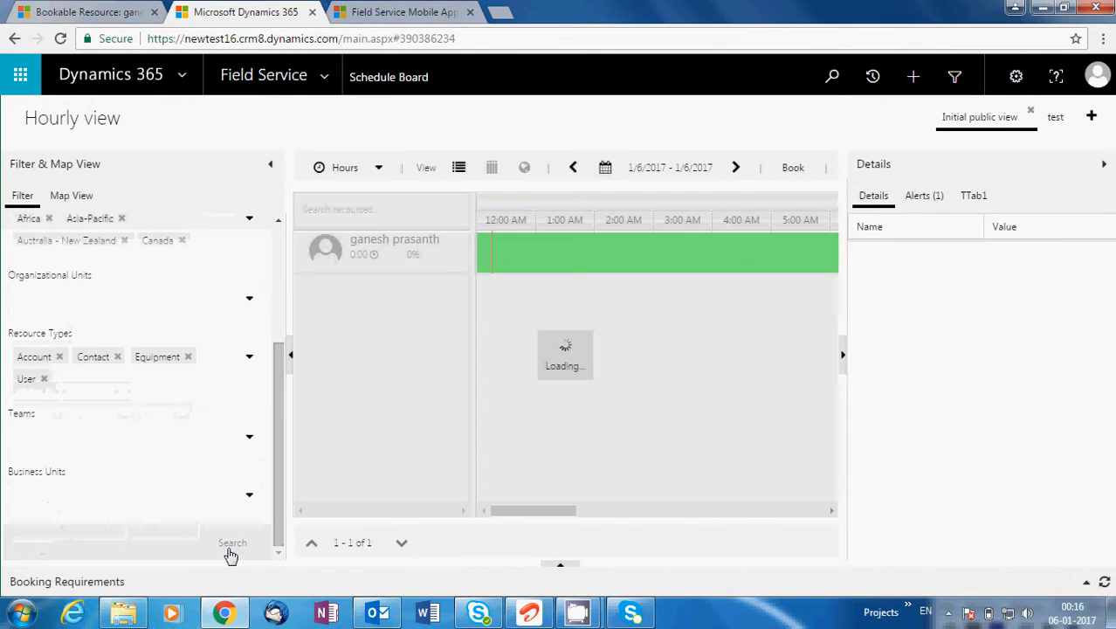
left_click_drag(278, 445, 277, 330)
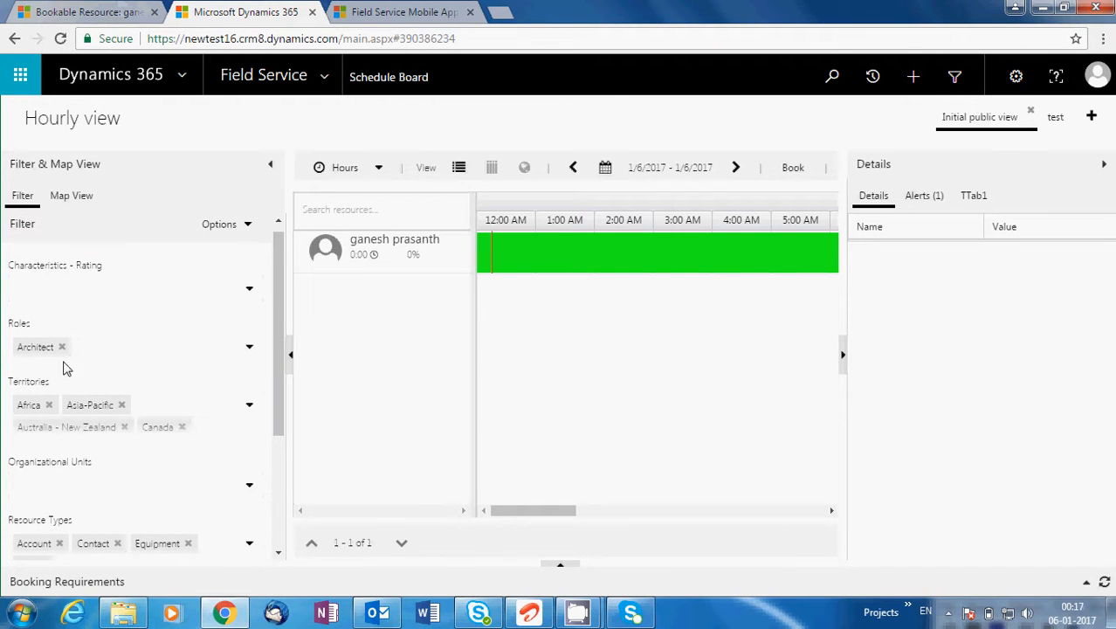
Set the hourly rate to 120 in the bookable resource's Field Service section
left_click(125, 10)
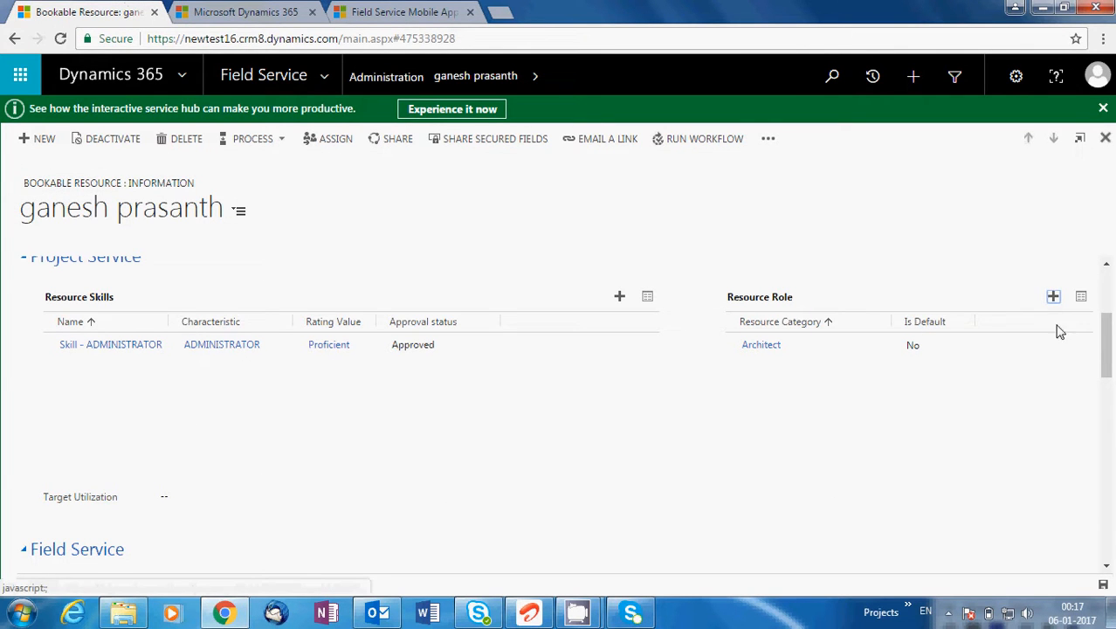
left_click_drag(1109, 353, 1105, 413)
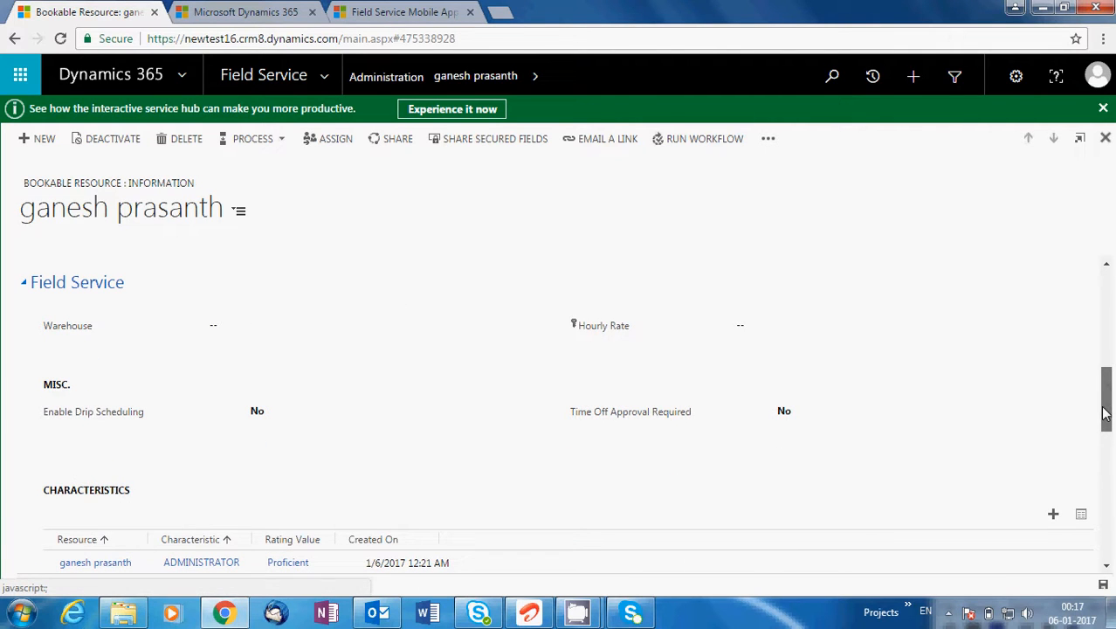
left_click(503, 326)
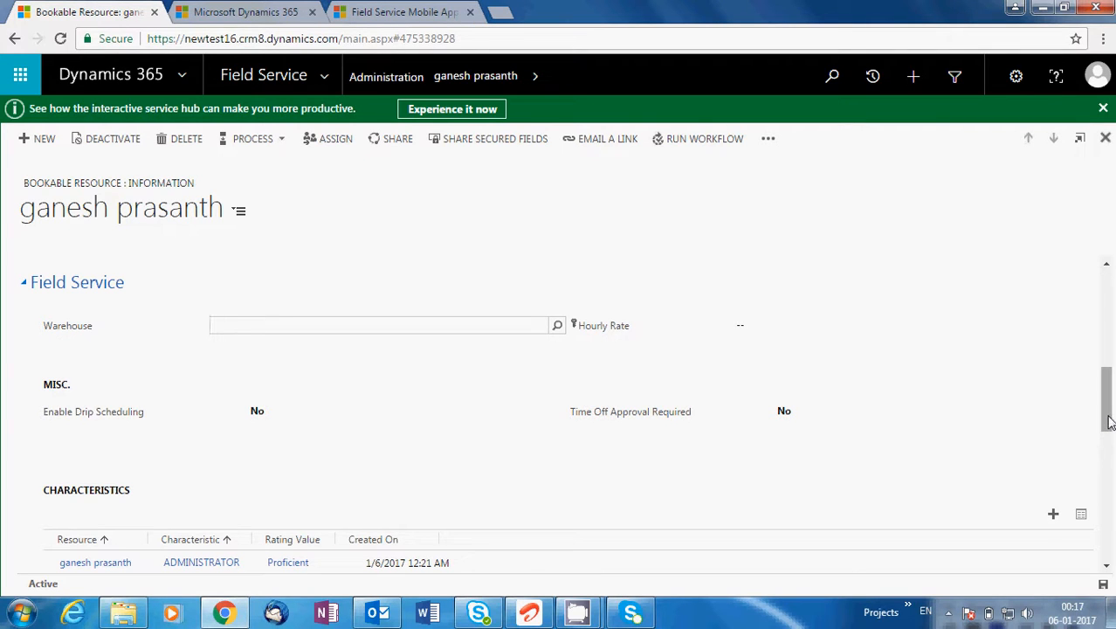
mouse_move(1109, 422)
left_mouse_down()
mouse_move(1110, 557)
mouse_move(1106, 415)
left_mouse_up()
left_click(855, 371)
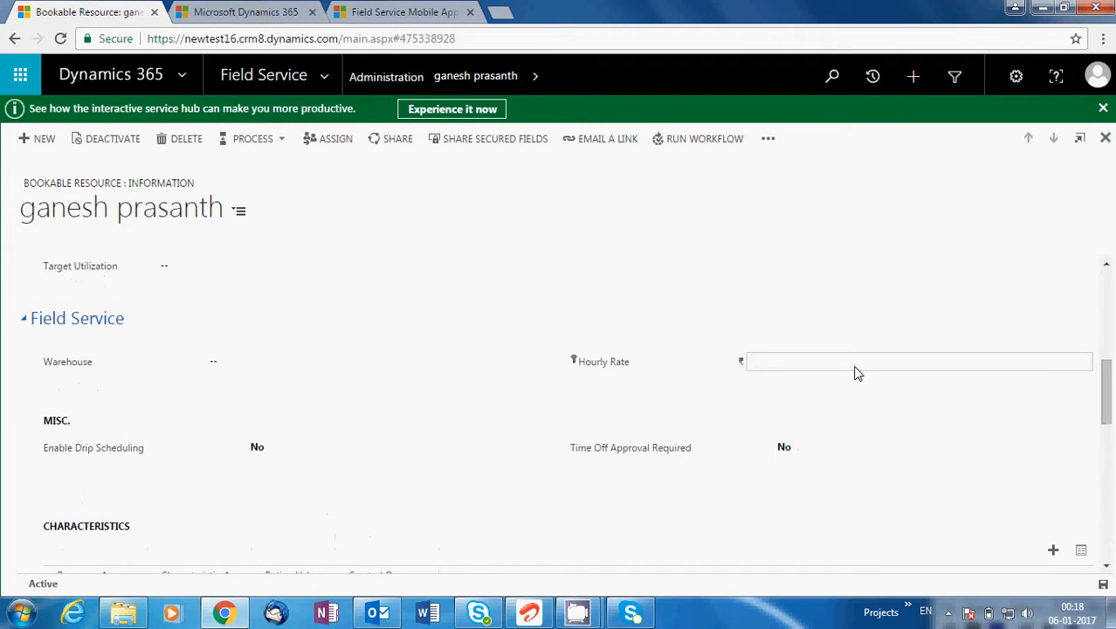
type("120")
left_click(895, 303)
Set the bookable resource's start location to Resource Address and end location to Company Address, and save the record
left_click_drag(1105, 395, 1107, 550)
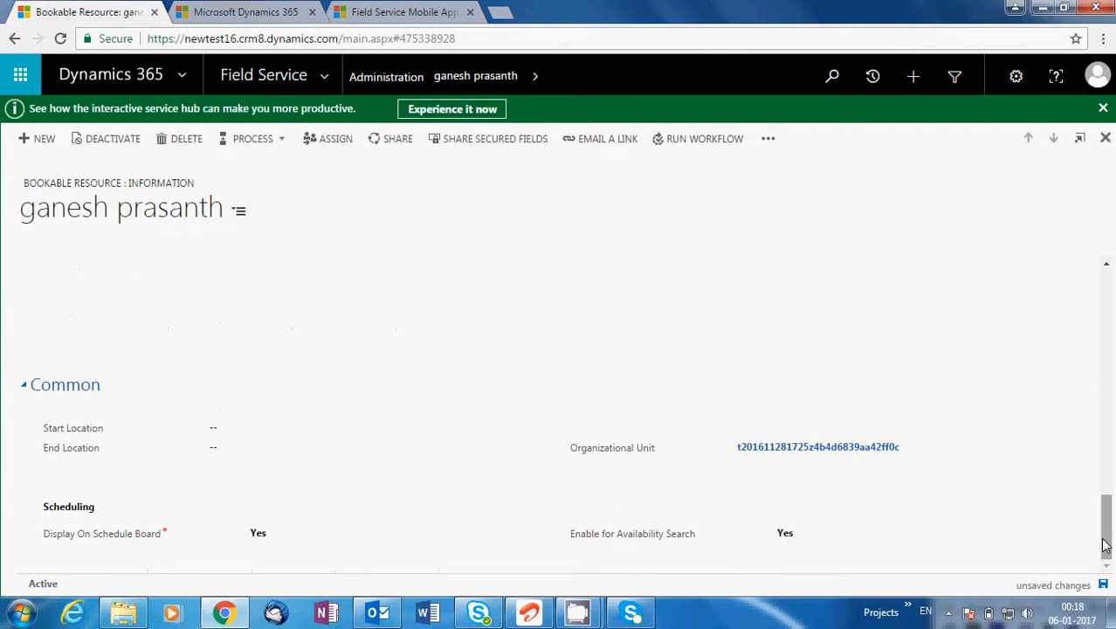
left_click(273, 428)
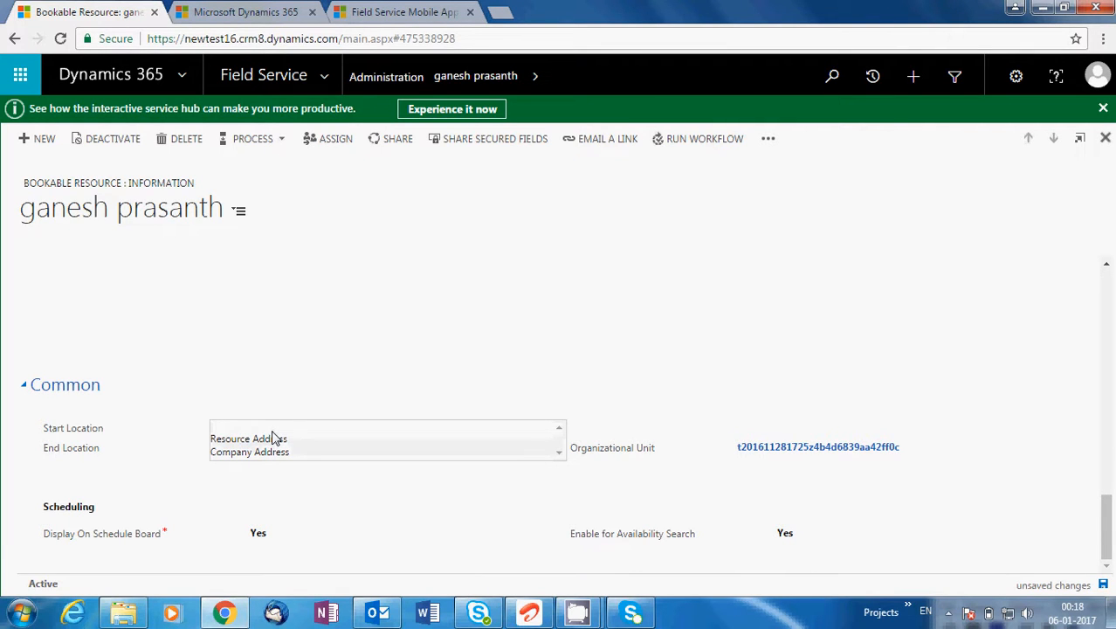
left_click(261, 438)
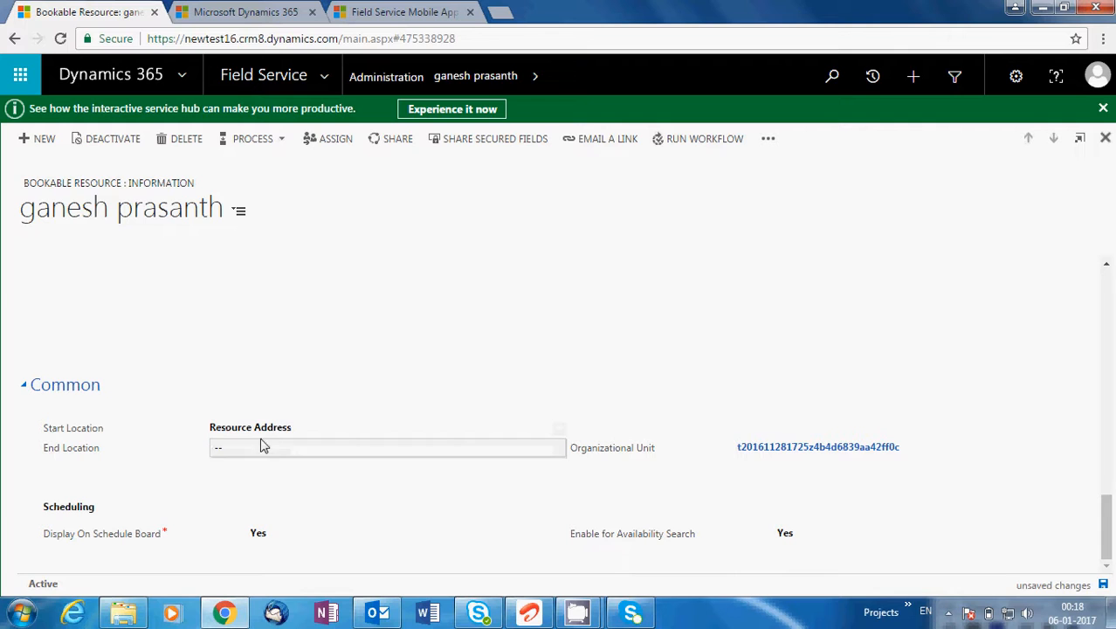
left_click(262, 443)
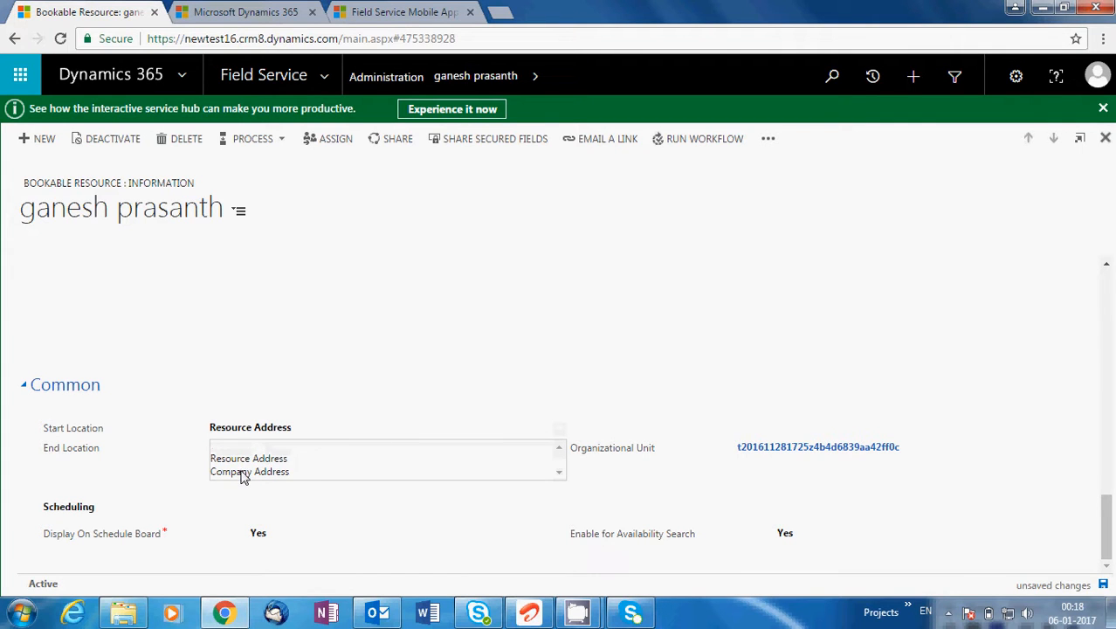
left_click(244, 472)
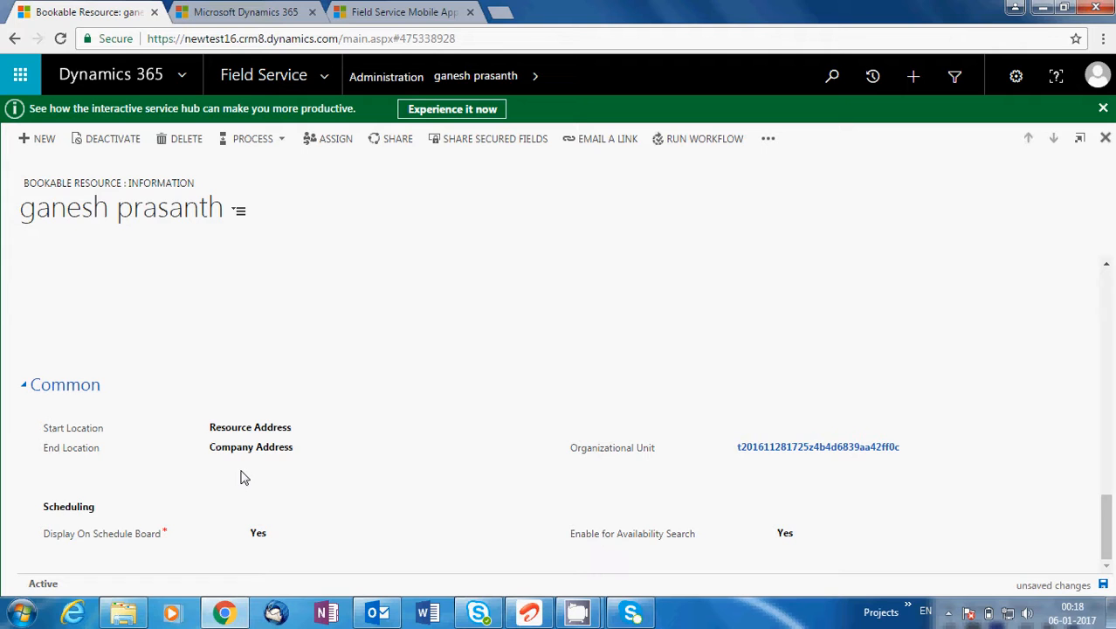
key("ctrl+s")
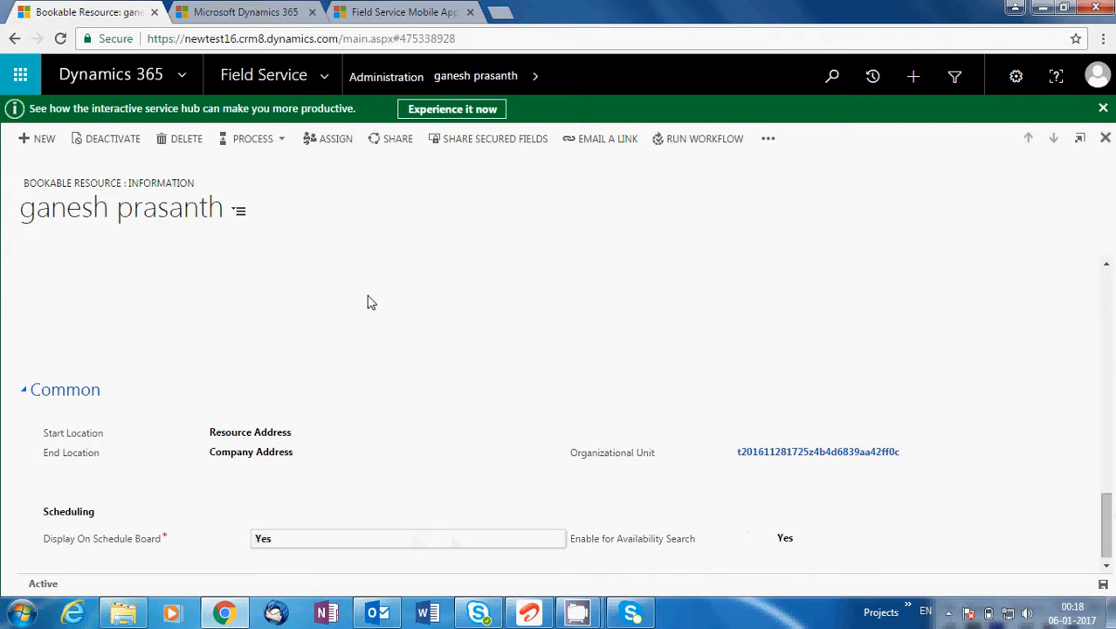
Check the resource on the schedule board and return to its bookable resource record
left_click(268, 11)
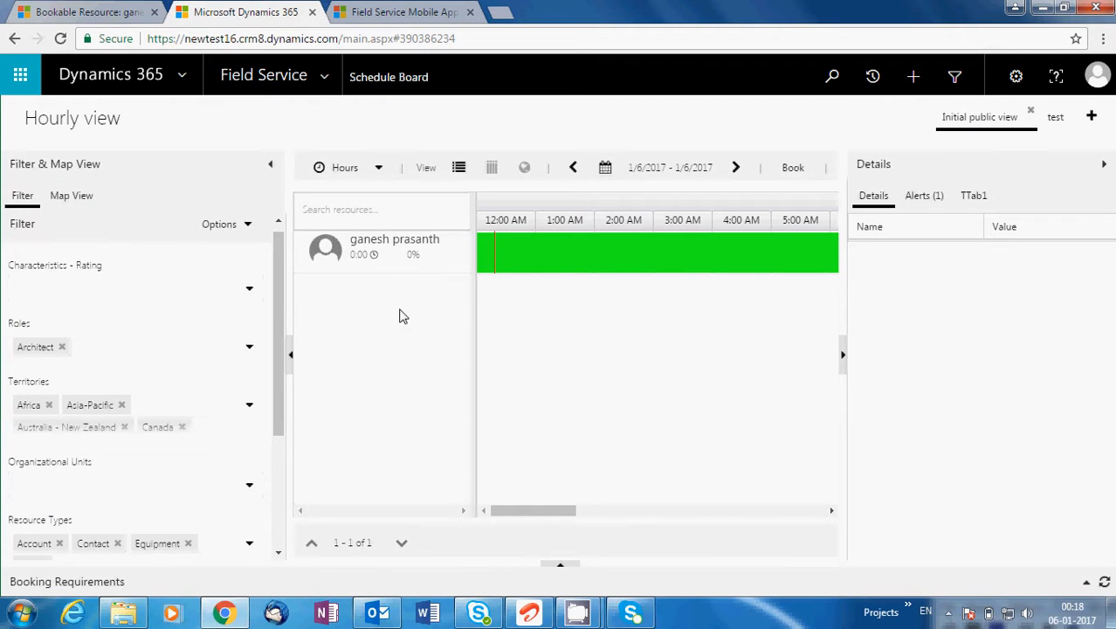
mouse_move(378, 279)
left_click(109, 7)
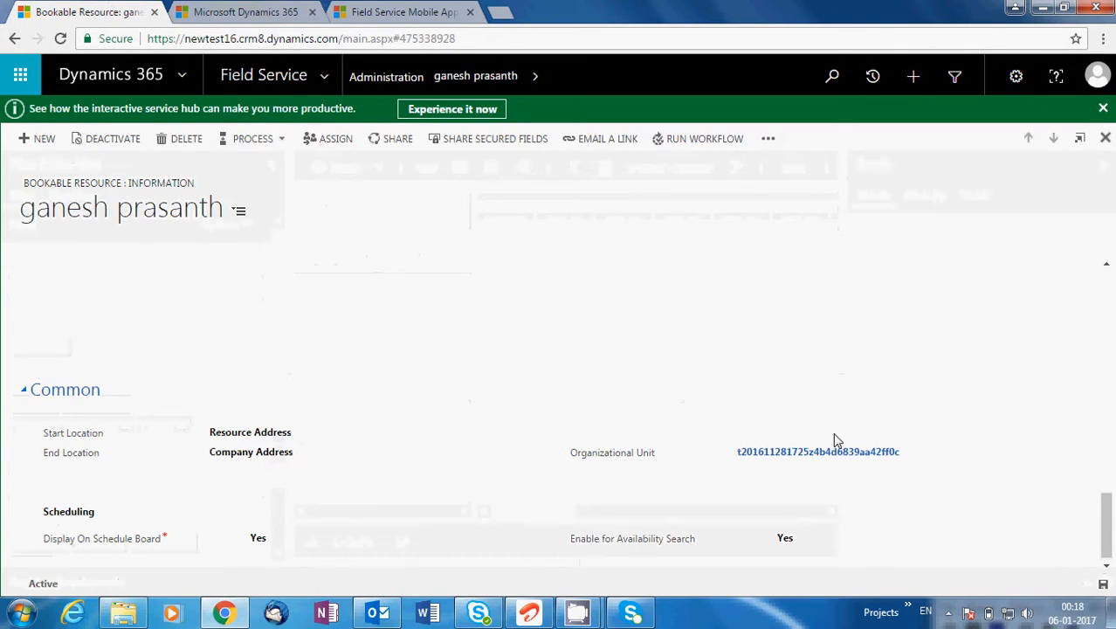
left_click_drag(1111, 515, 1112, 232)
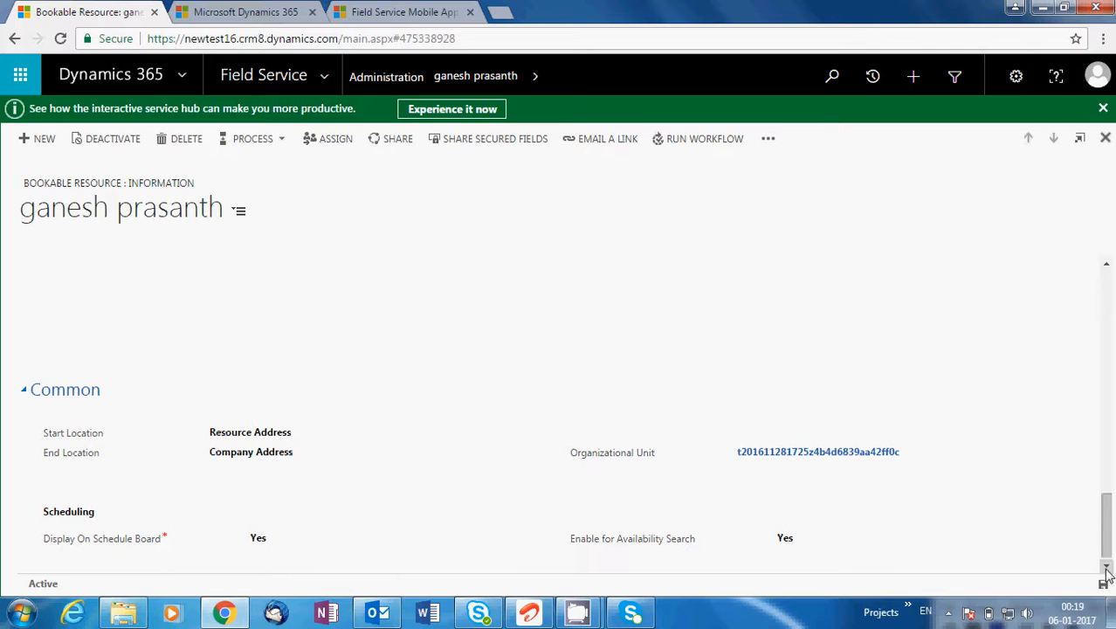
Open the bookable resource's work hours calendar and start a new weekly schedule
left_click(538, 75)
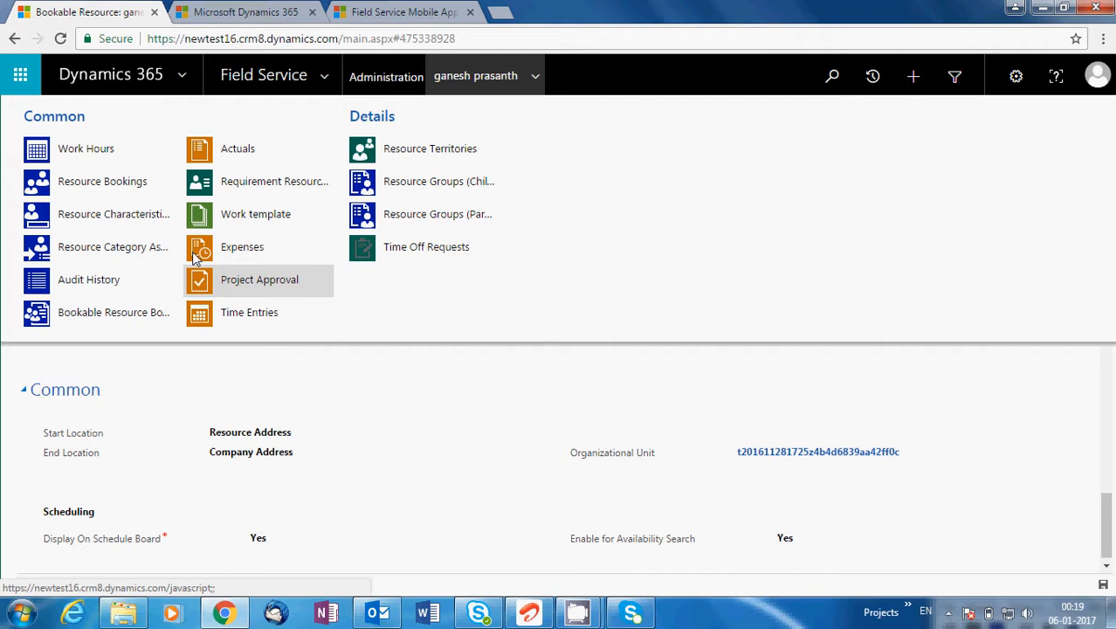
left_click(98, 154)
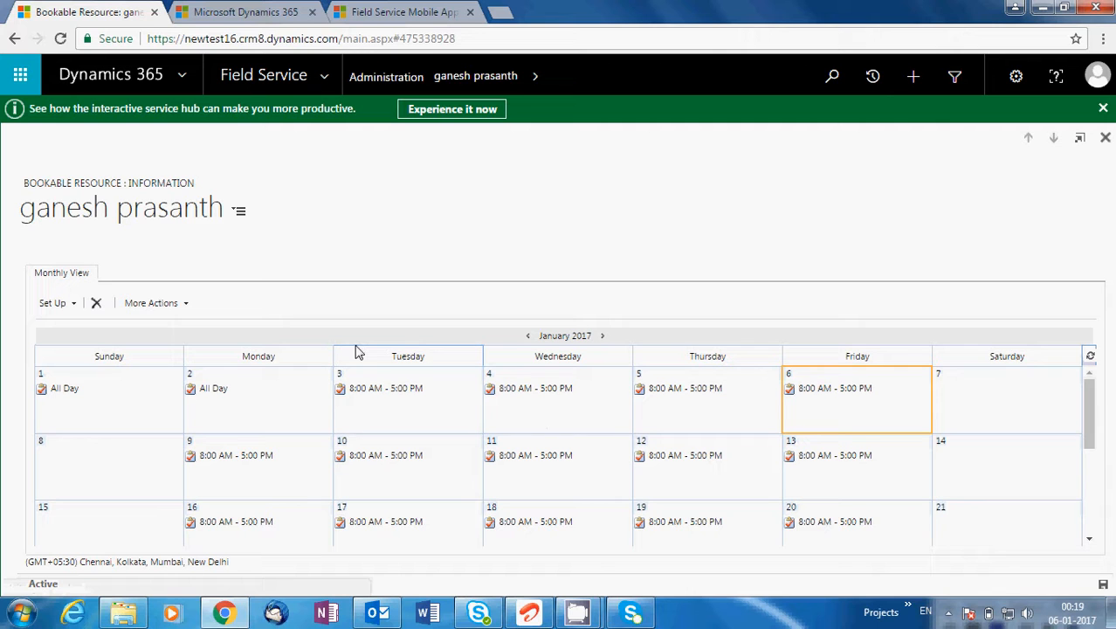
left_click(74, 304)
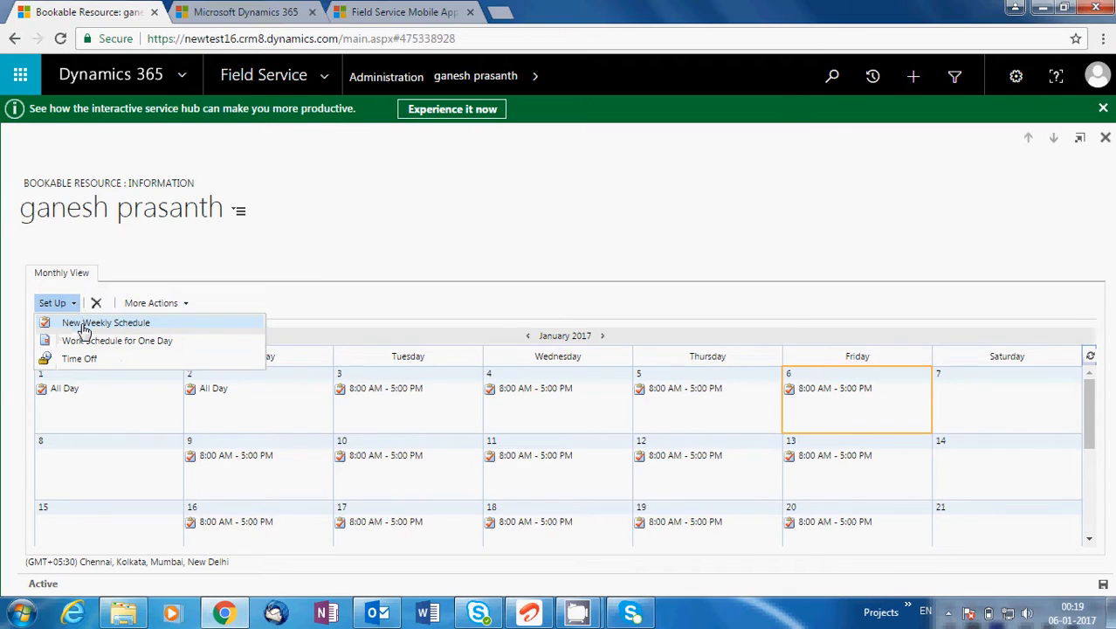
left_click(85, 323)
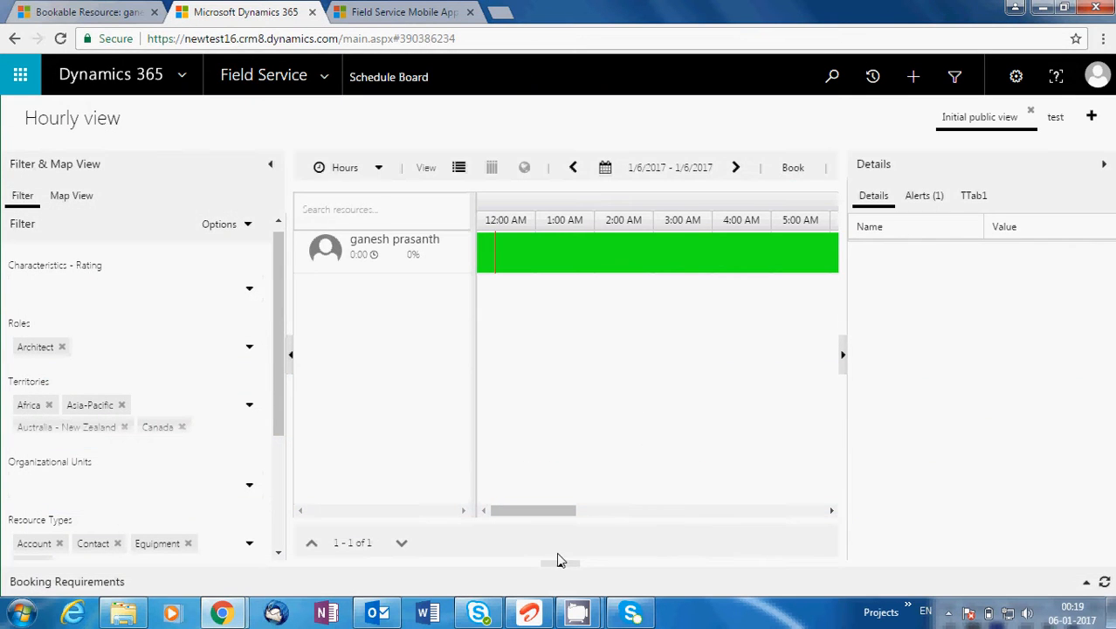
Compare the resource's available hours across the day on the schedule board with its monthly work hours calendar
left_click_drag(546, 512, 626, 510)
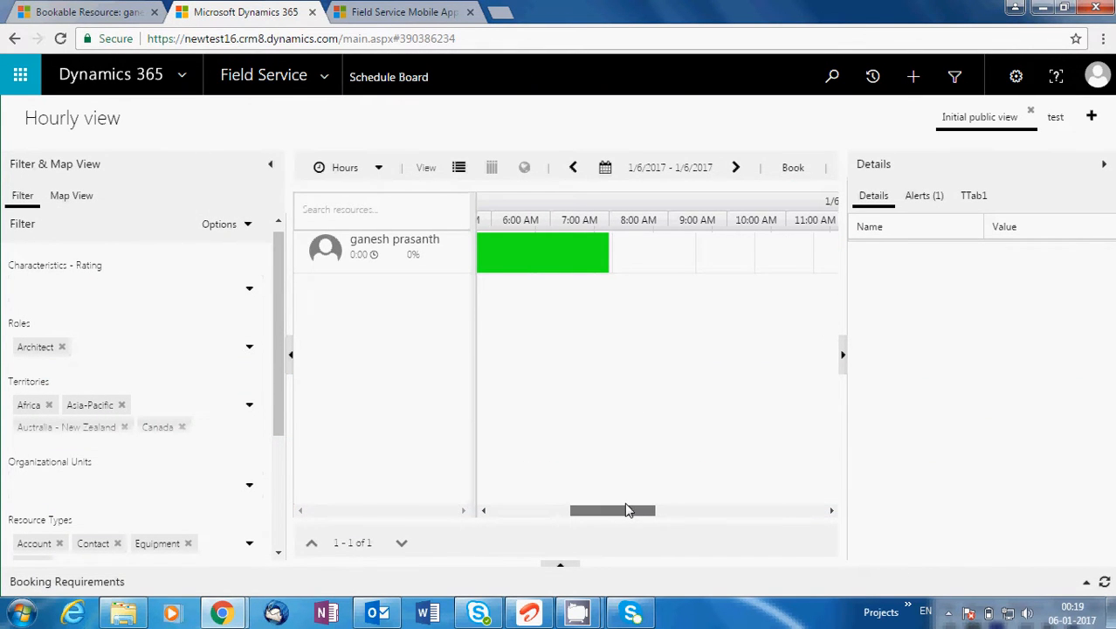
left_click(74, 10)
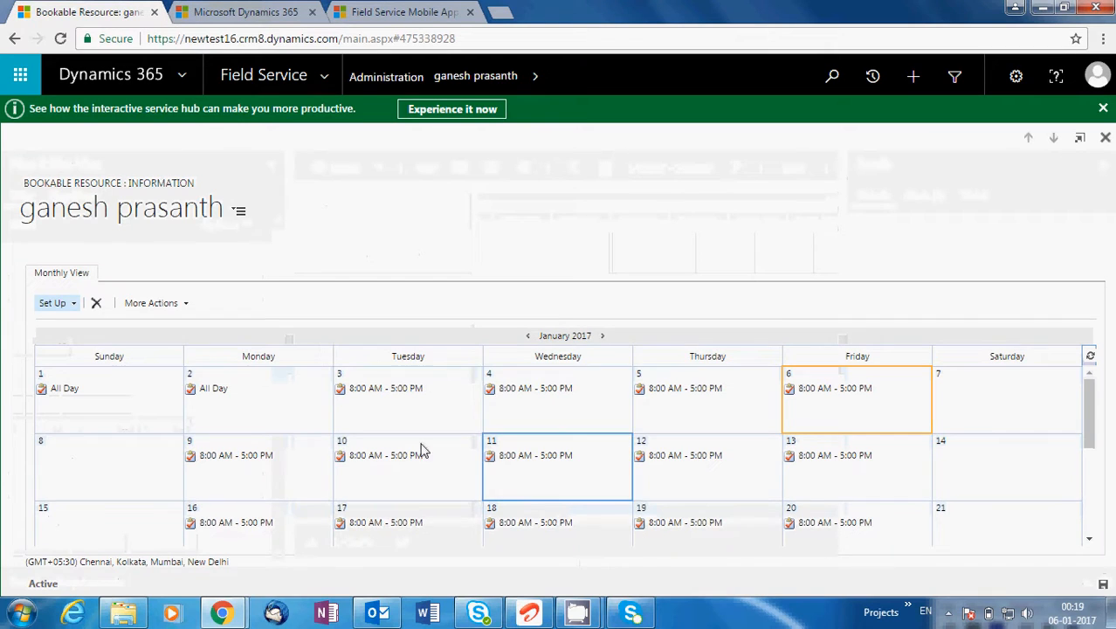
left_click(349, 394)
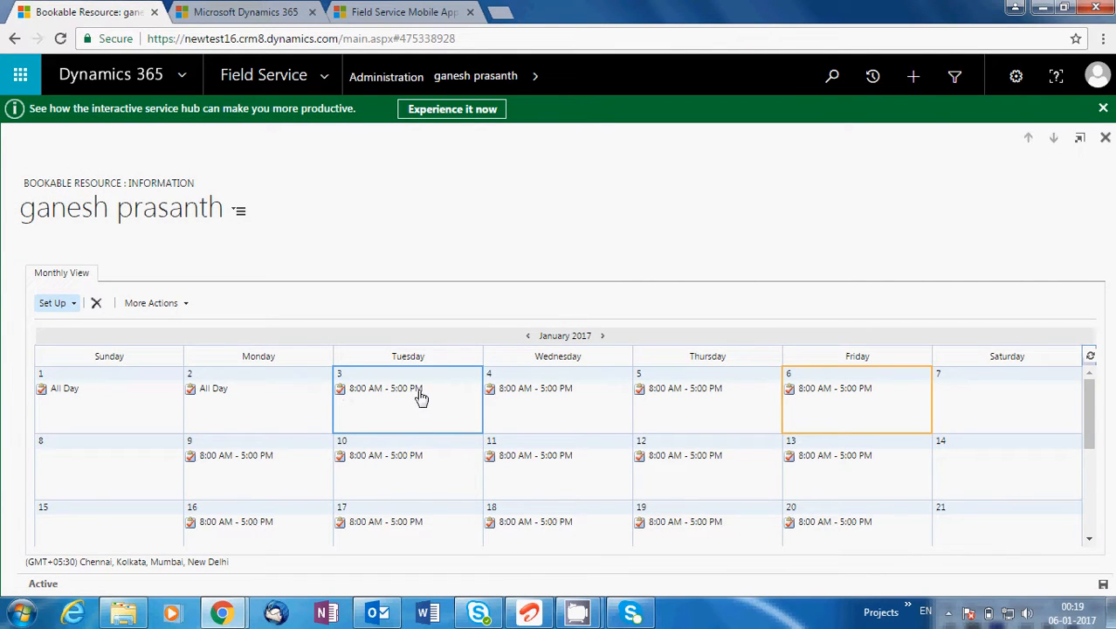
left_click(227, 11)
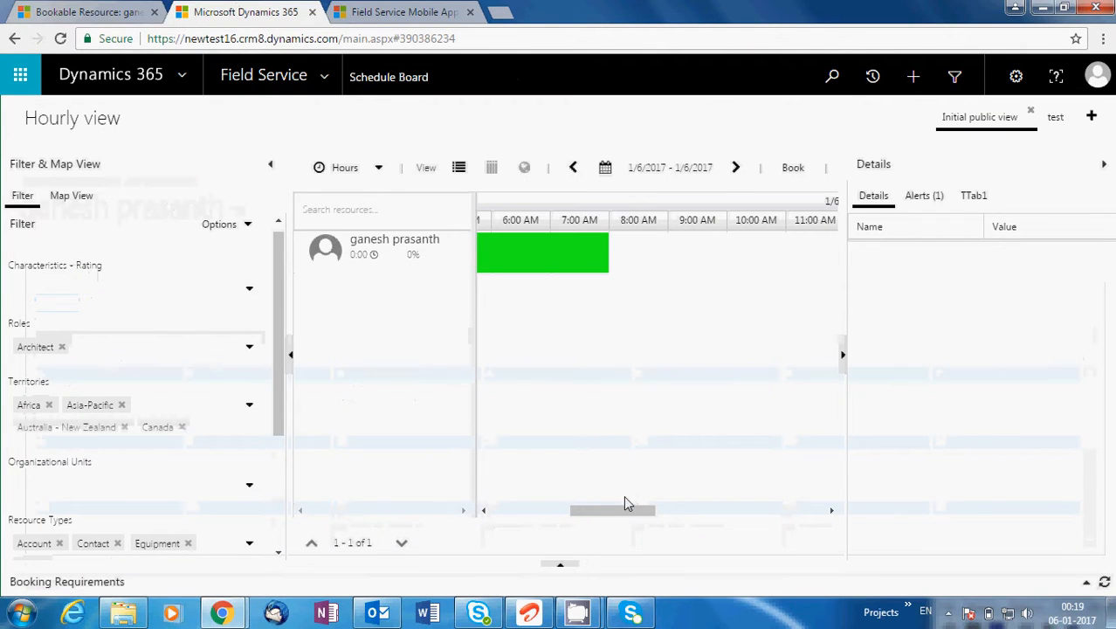
left_click_drag(625, 513, 732, 504)
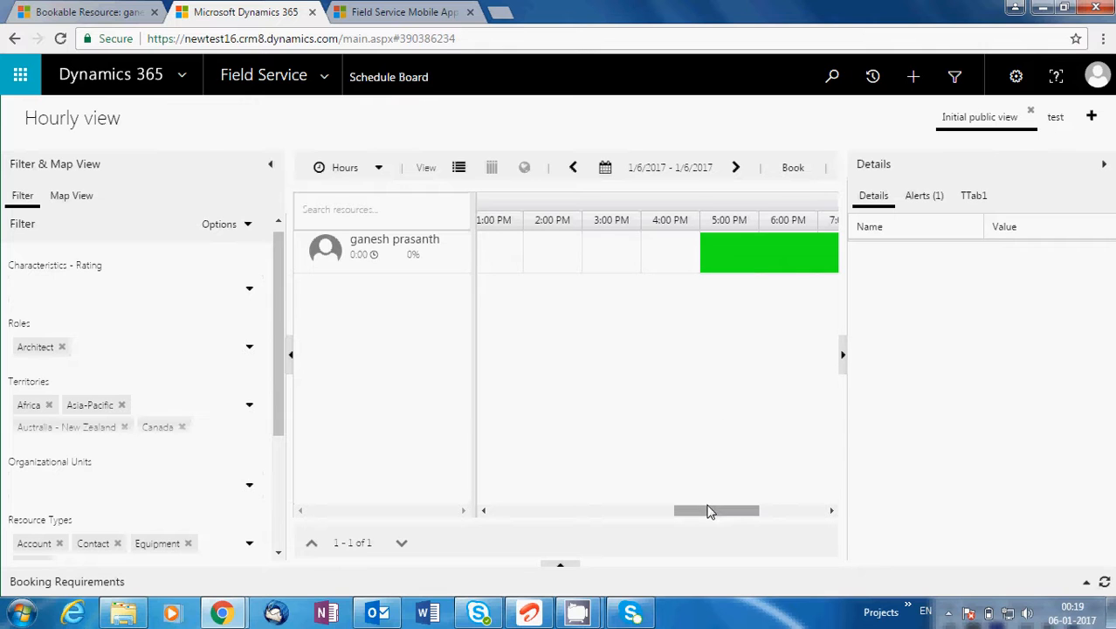
left_click_drag(761, 515, 777, 515)
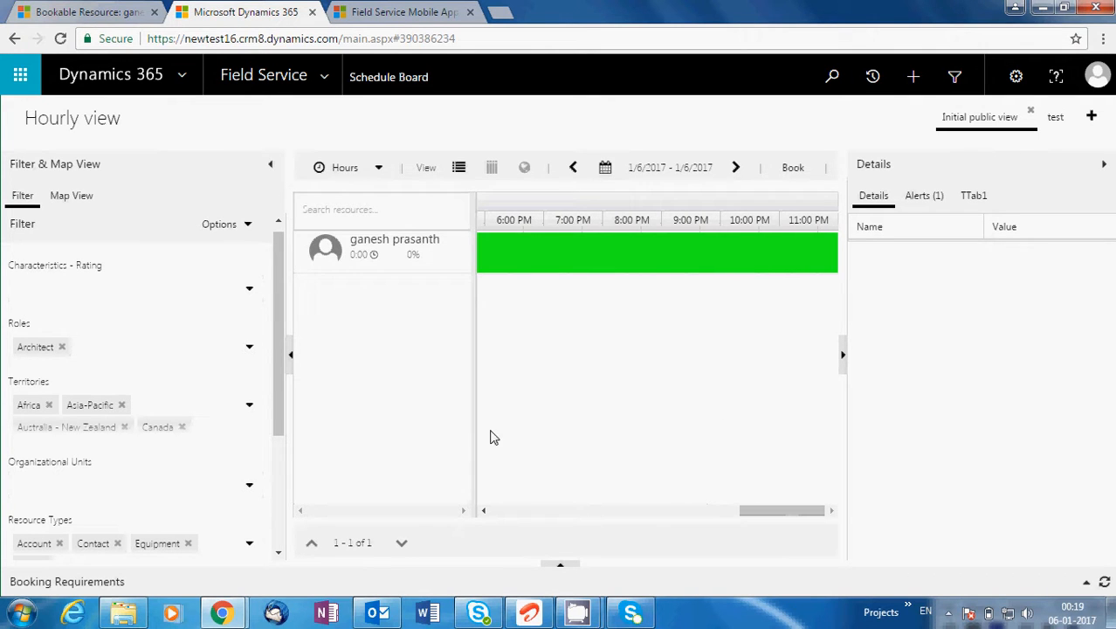
Set the new weekly schedule's time zone to (GMT+05:00) Islamabad, Karachi with daily work hours of 8:00 AM to 5:00 PM, and save it
mouse_move(222, 614)
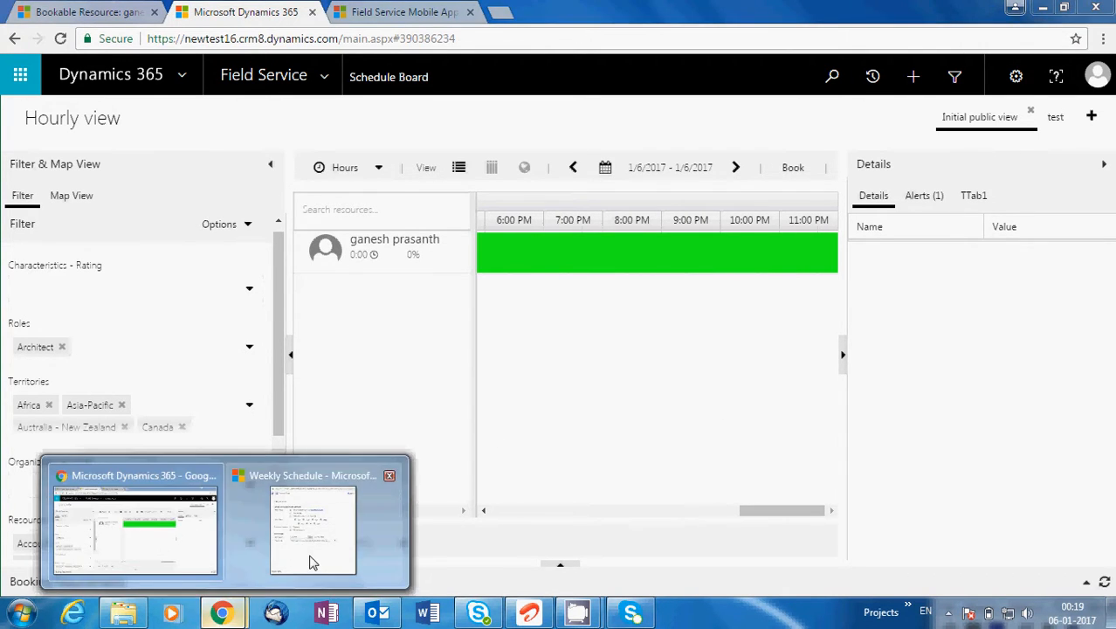
left_click(312, 557)
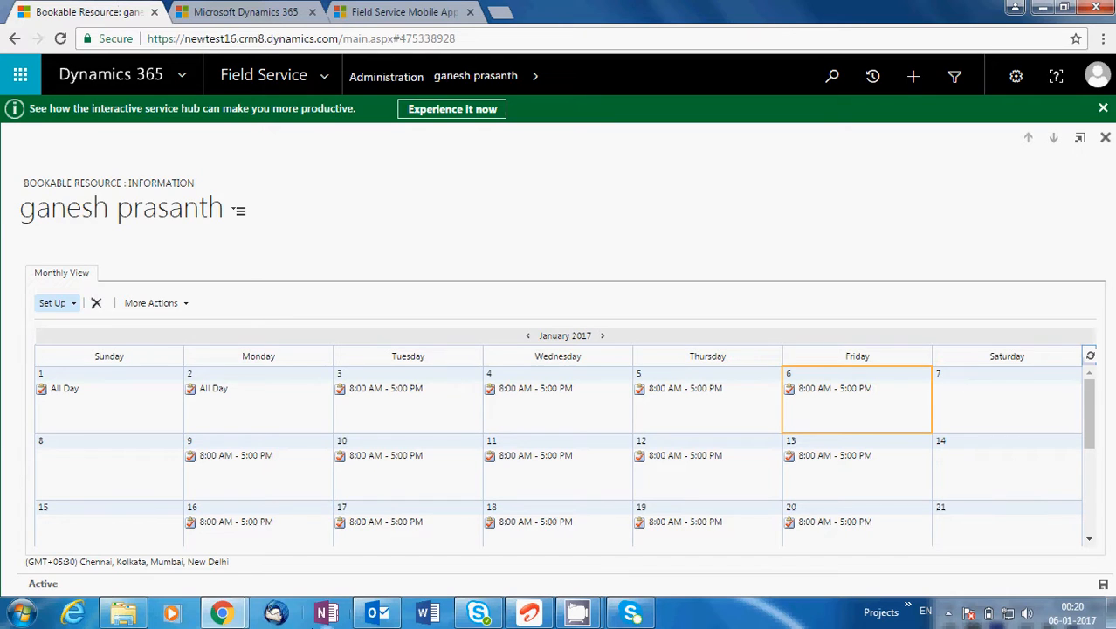
mouse_move(222, 611)
left_click(299, 550)
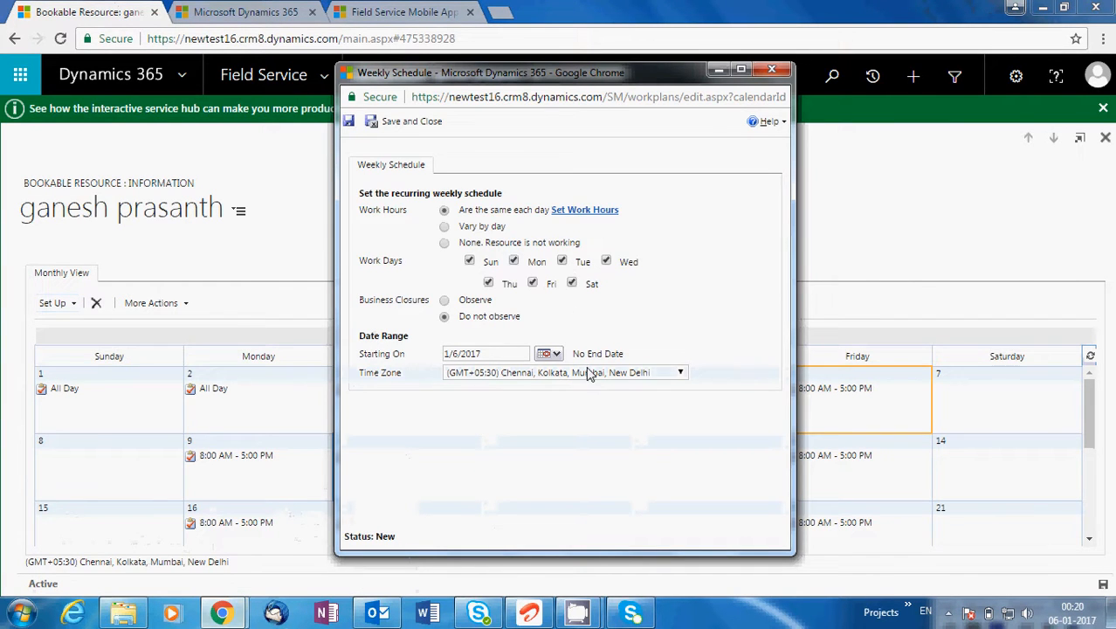
left_click(590, 373)
left_click(539, 329)
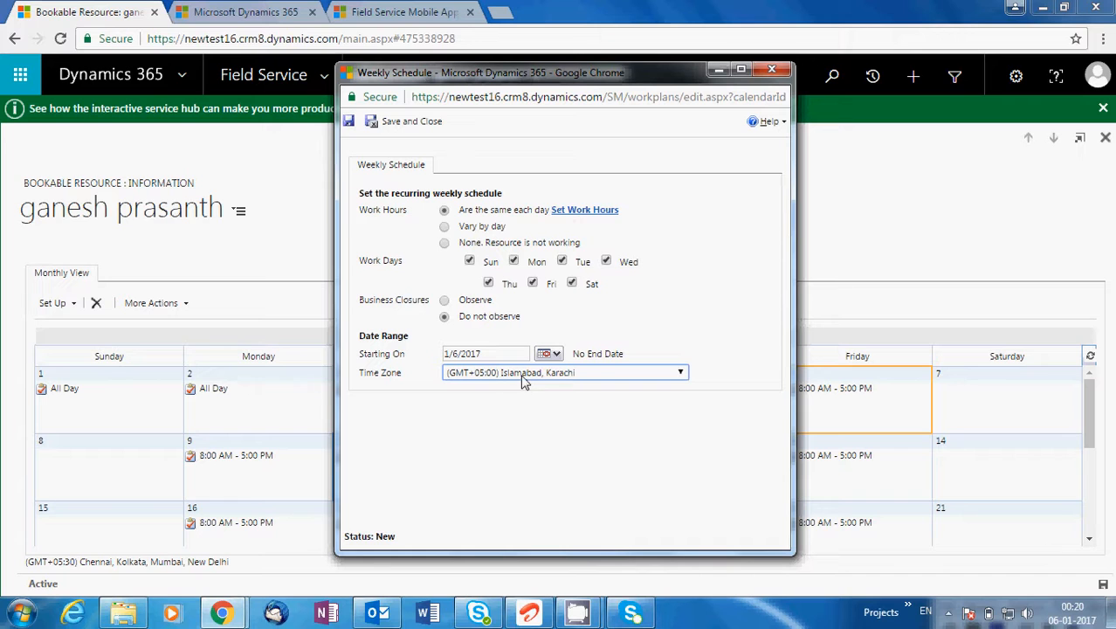
left_click(593, 210)
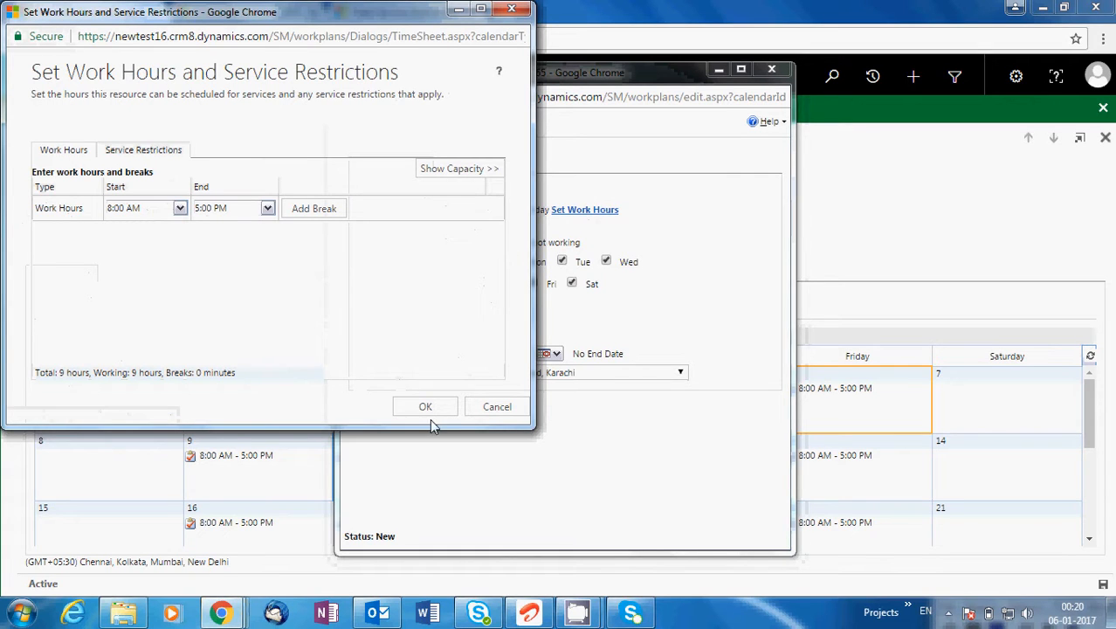
left_click(425, 408)
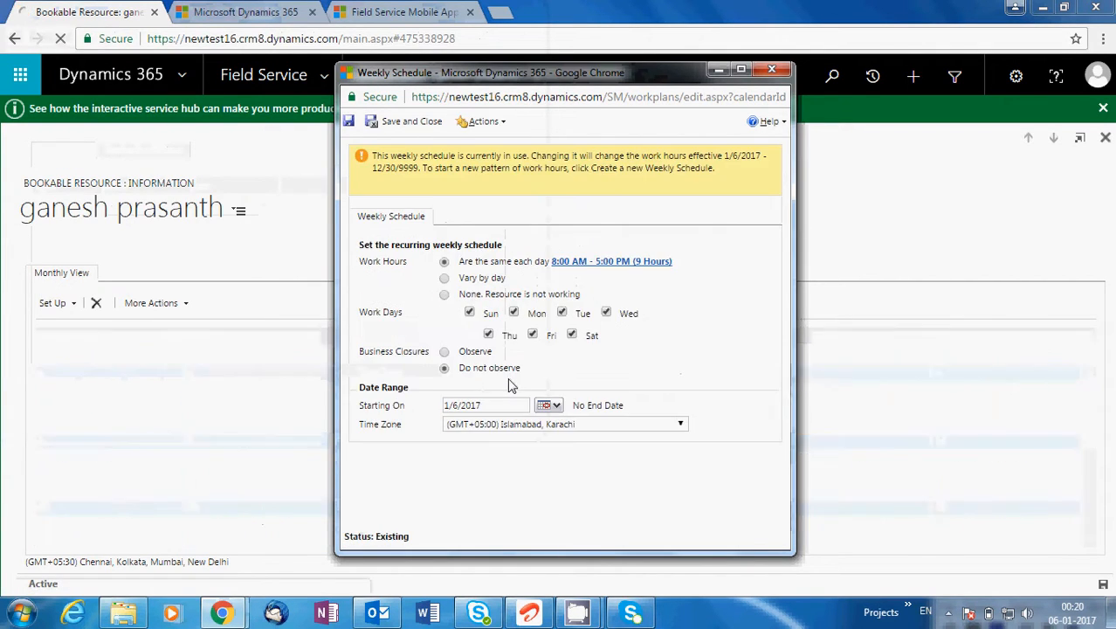
left_click(521, 428)
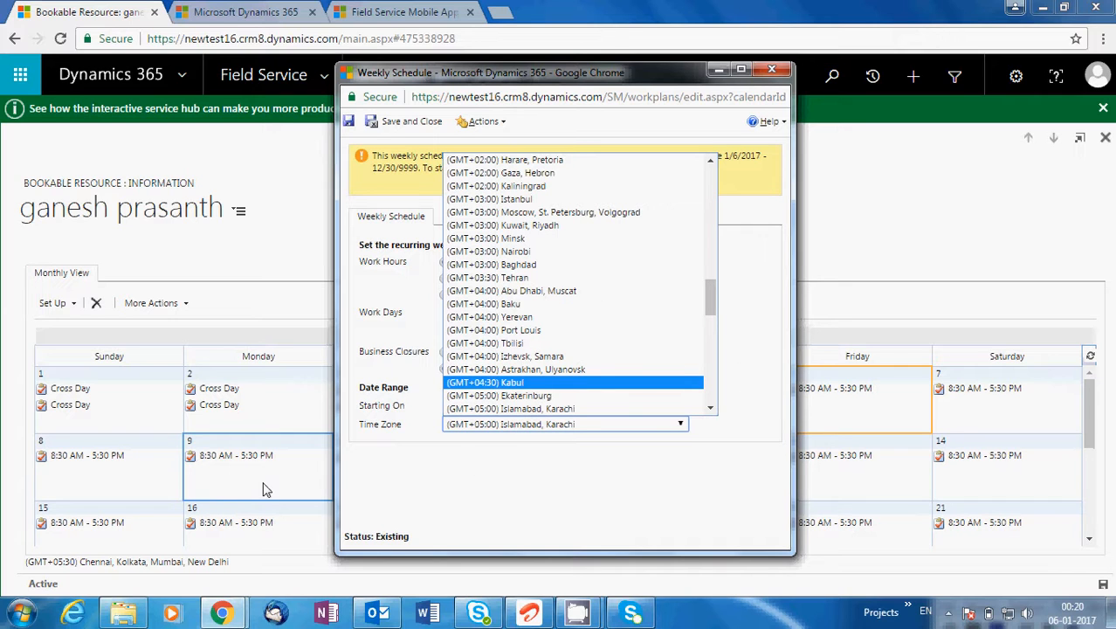
left_click(476, 500)
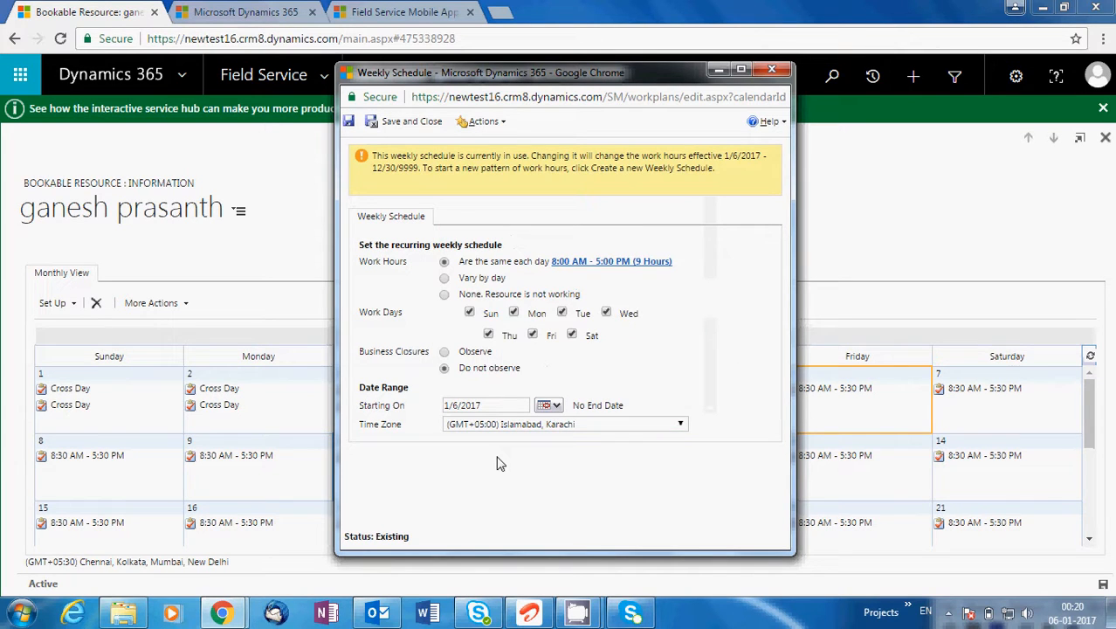
left_click(543, 426)
left_click(542, 426)
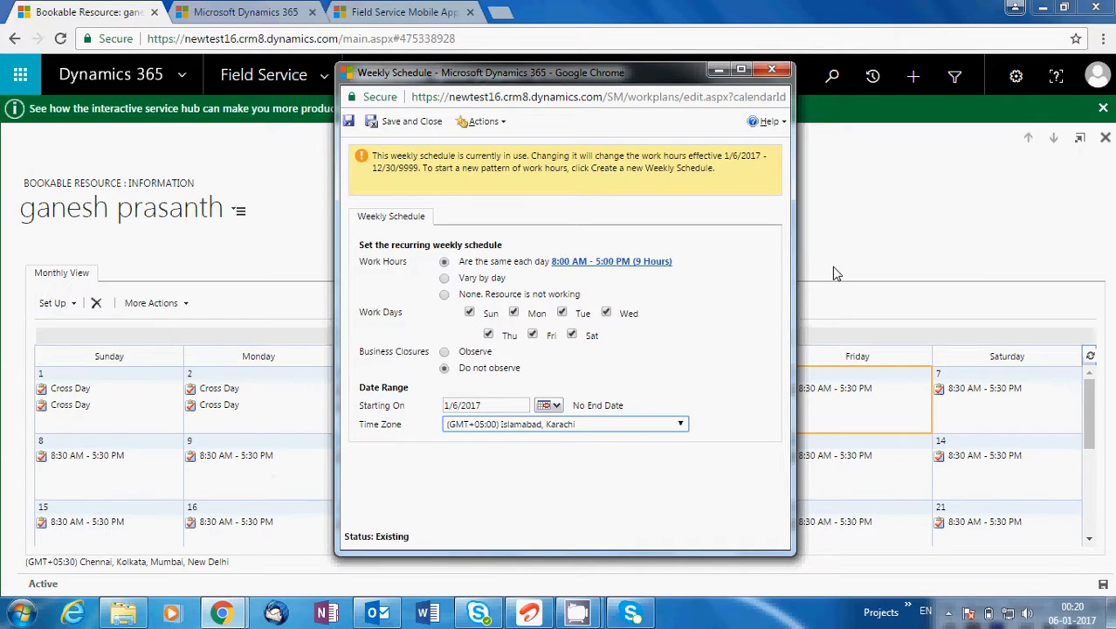
left_click(1011, 81)
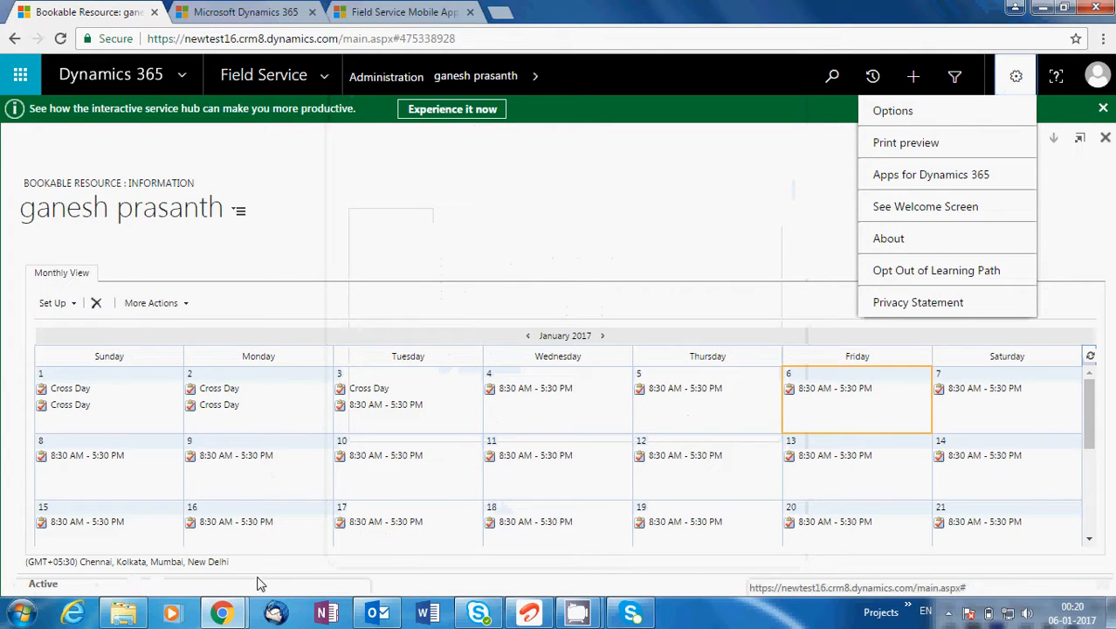
Change the weekly schedule's time zone to (GMT+05:30) Chennai, Kolkata, Mumbai, New Delhi, and save and close the schedule
mouse_move(222, 612)
left_click(295, 549)
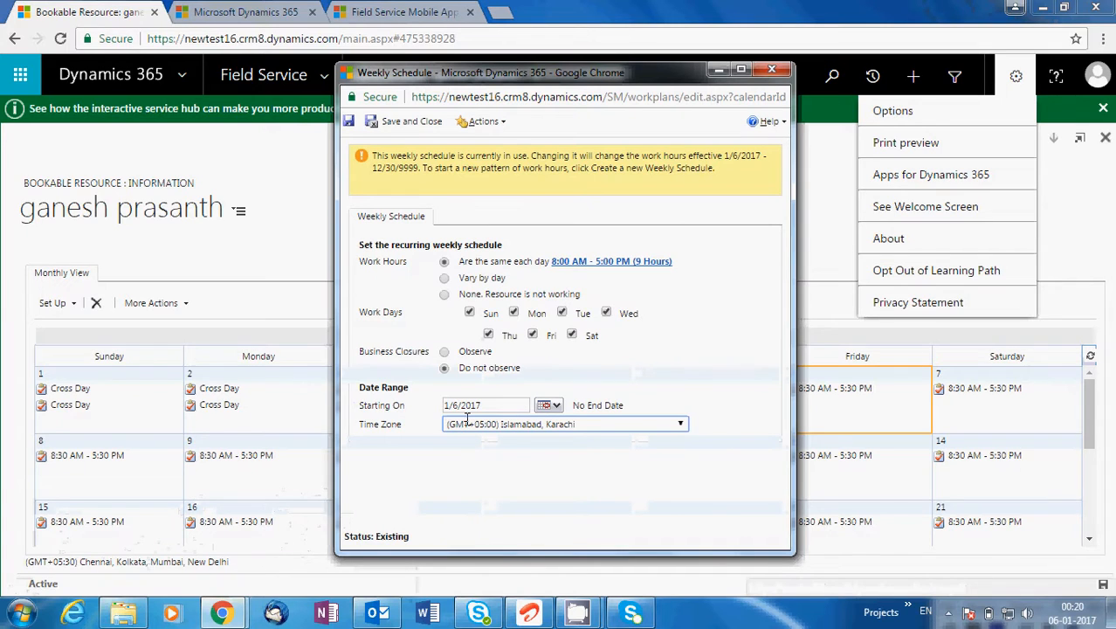
left_click(528, 428)
left_click(709, 410)
left_click(710, 410)
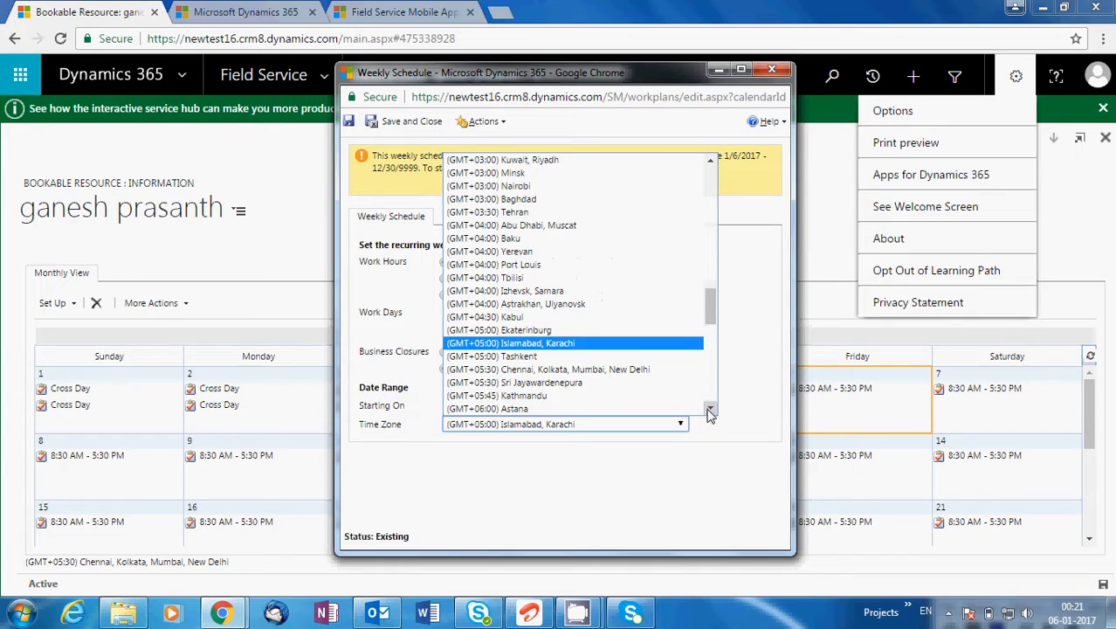
left_click(558, 369)
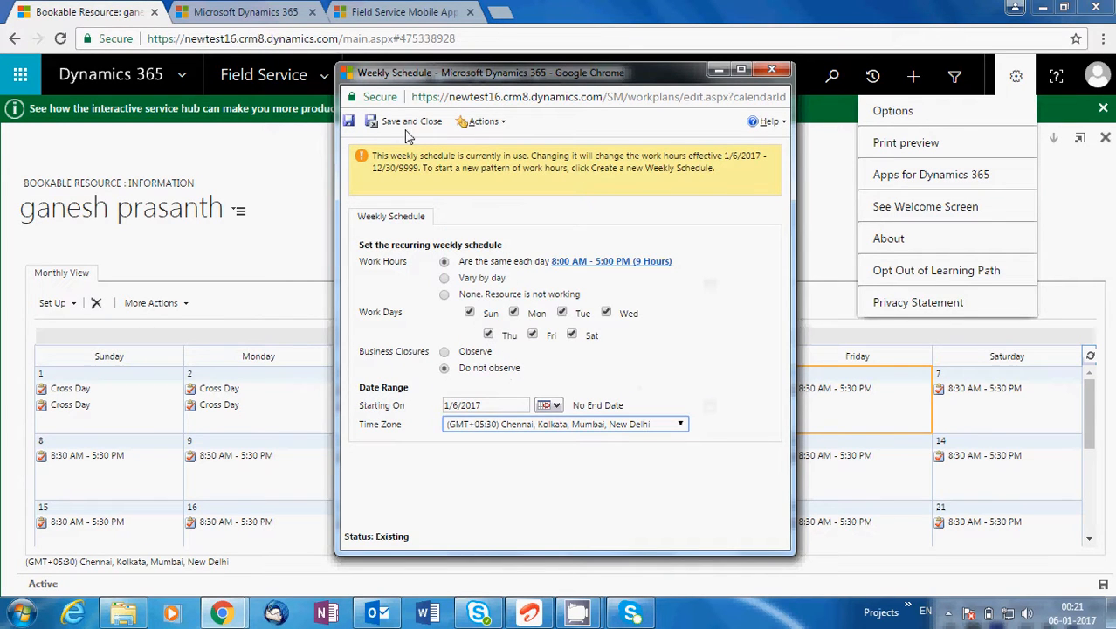
left_click(407, 129)
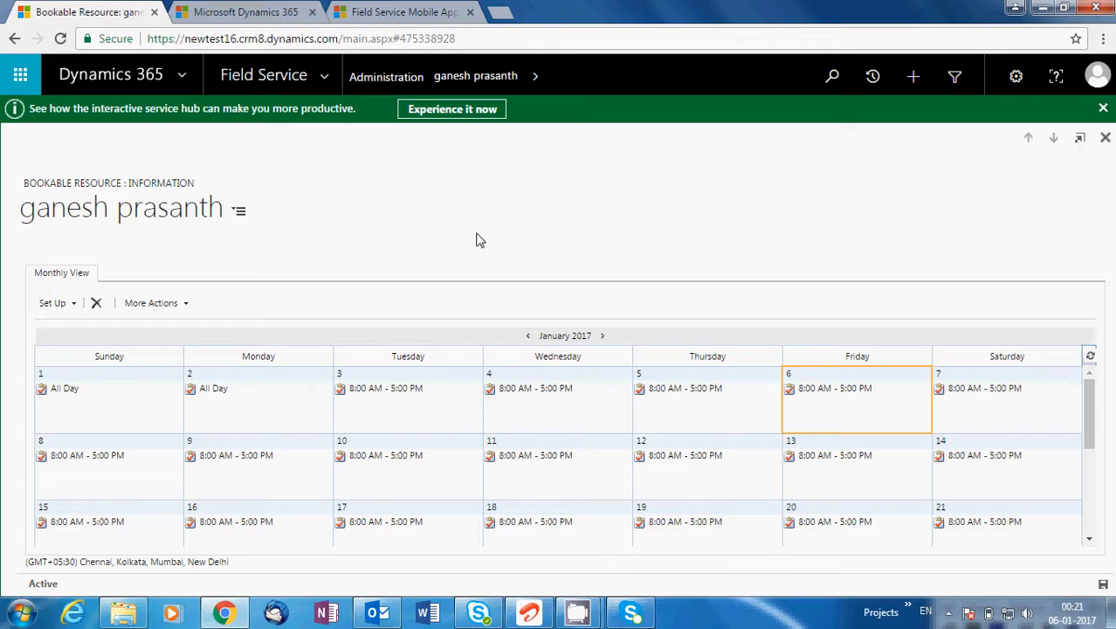
Return to the bookable resource's main form and open its list of related records
left_click(474, 76)
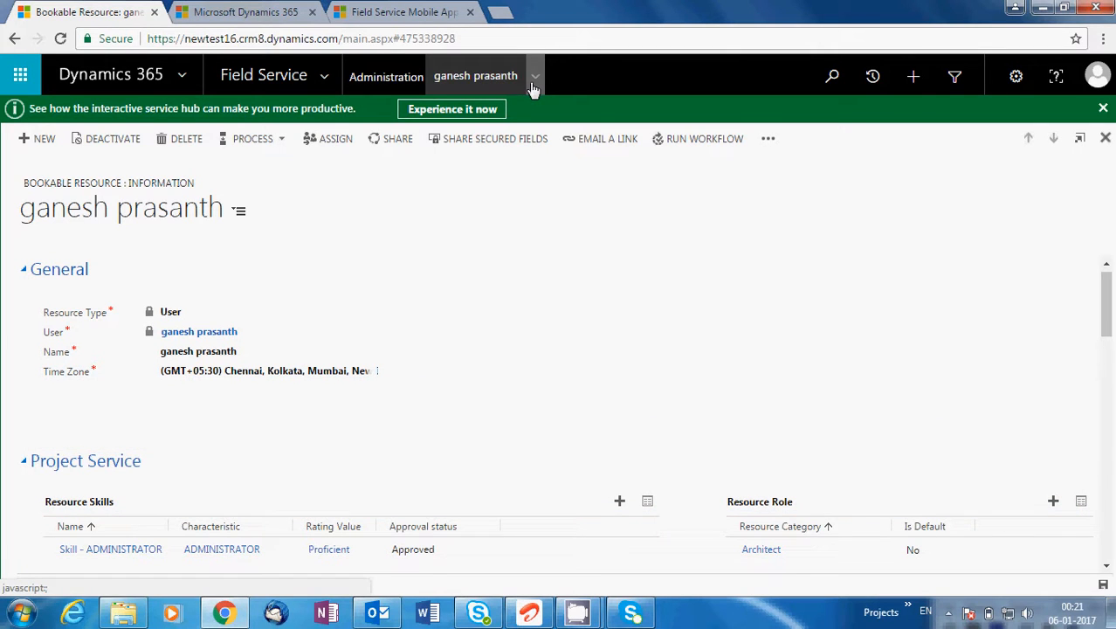
left_click(534, 76)
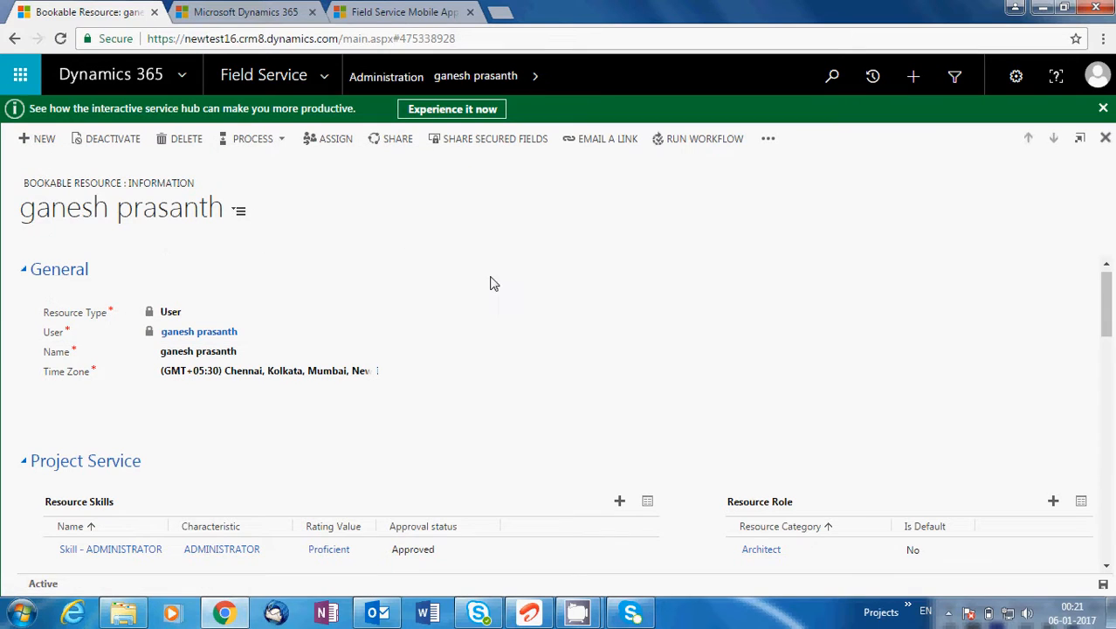
Open the Normal Working Hours resource pay type from the Field Service administration features and check its Hourly Markup % field
left_click(407, 78)
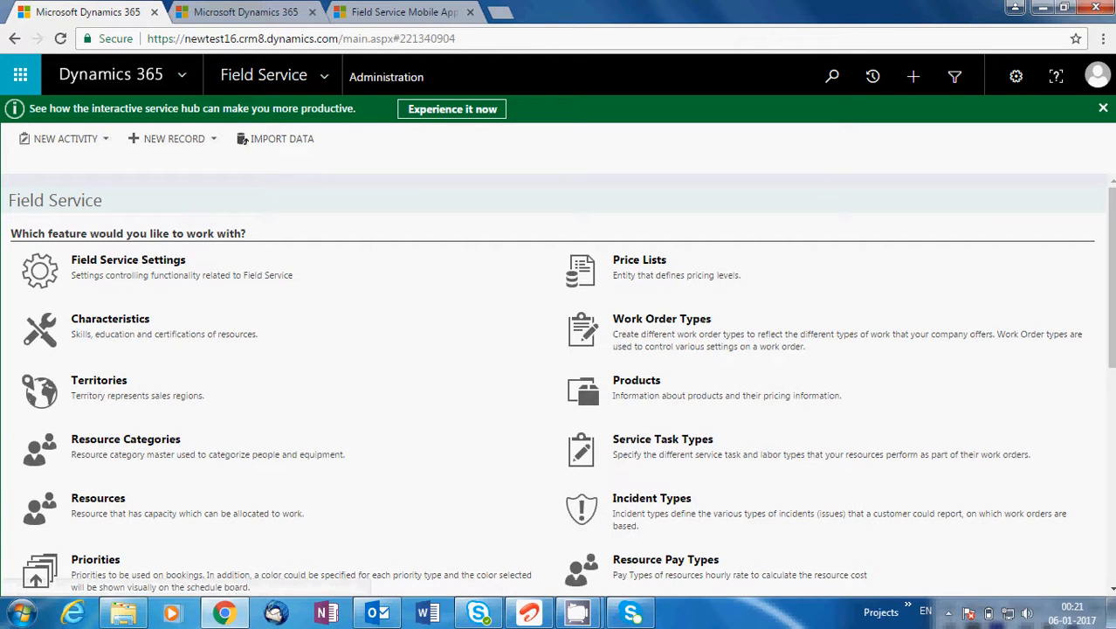
left_click_drag(1111, 295, 1110, 396)
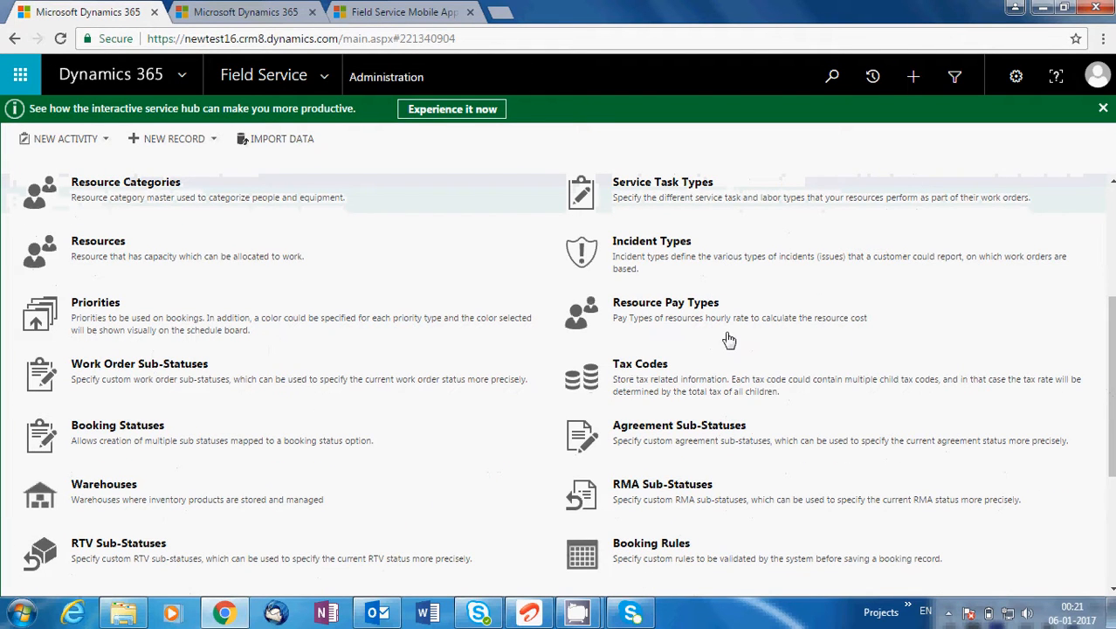
left_click(696, 307)
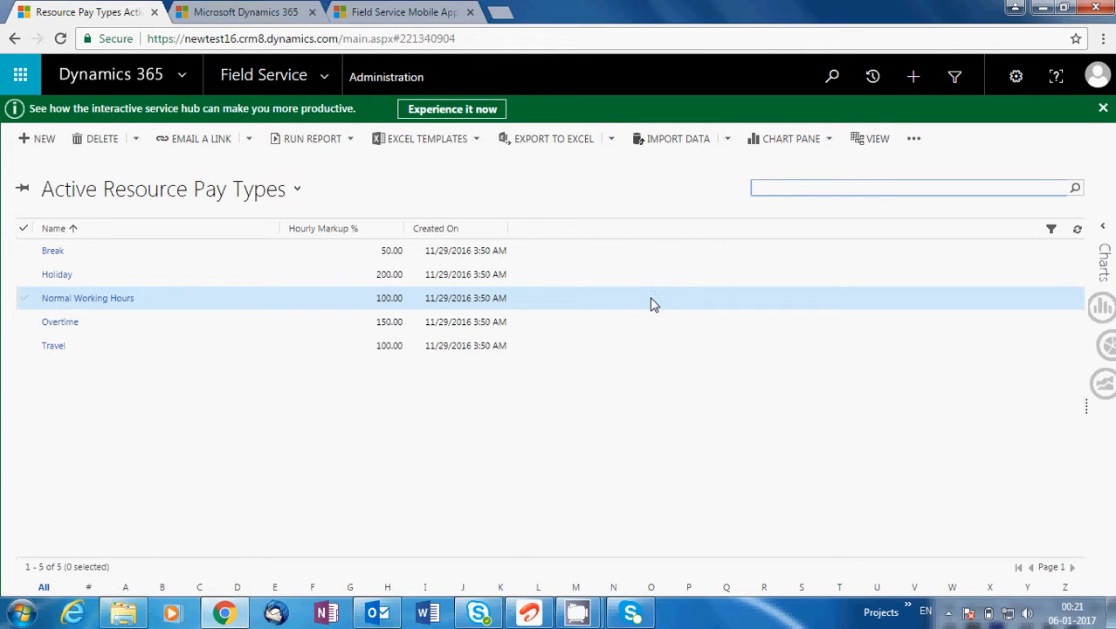
left_click(653, 304)
double_click(653, 304)
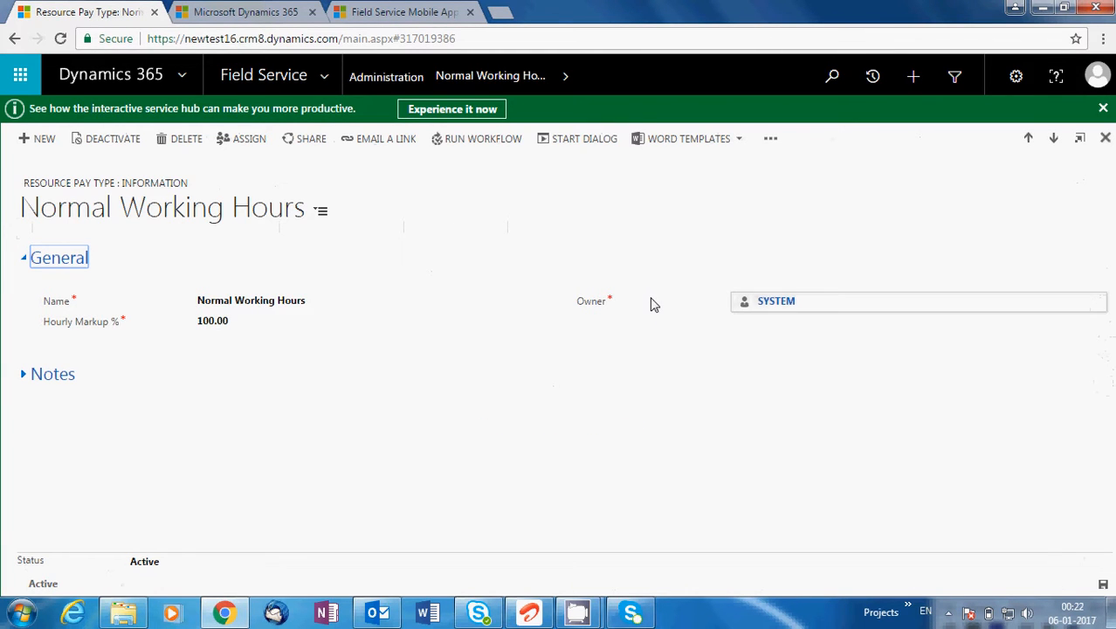
left_click(342, 332)
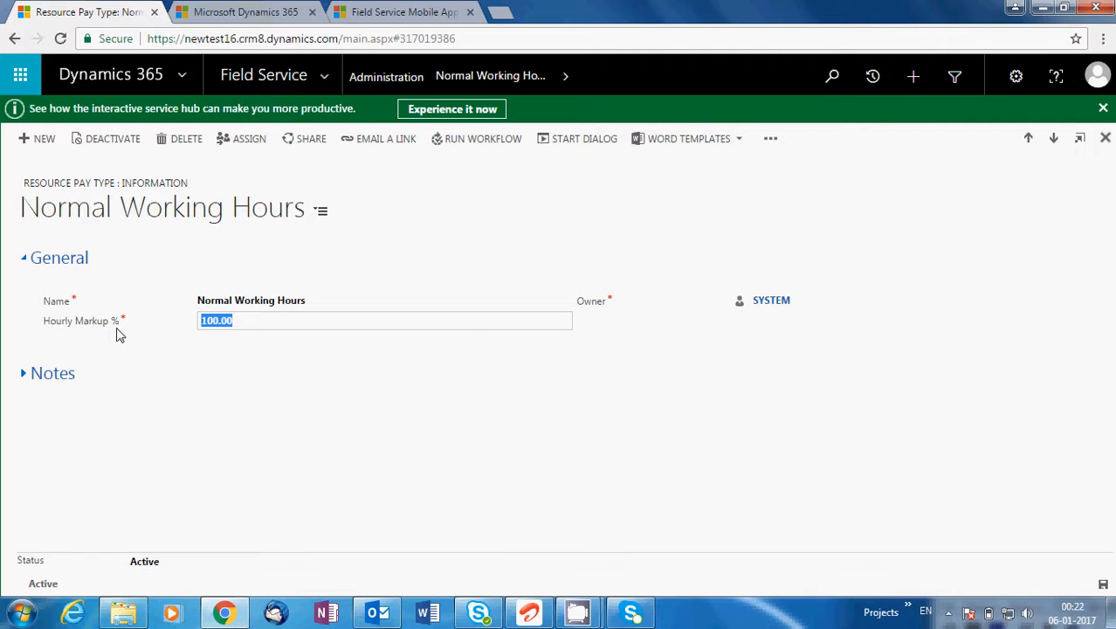
Return to the active resource pay types and compare the hourly markups of Holiday, Overtime, Travel and Normal Working Hours
left_click(454, 85)
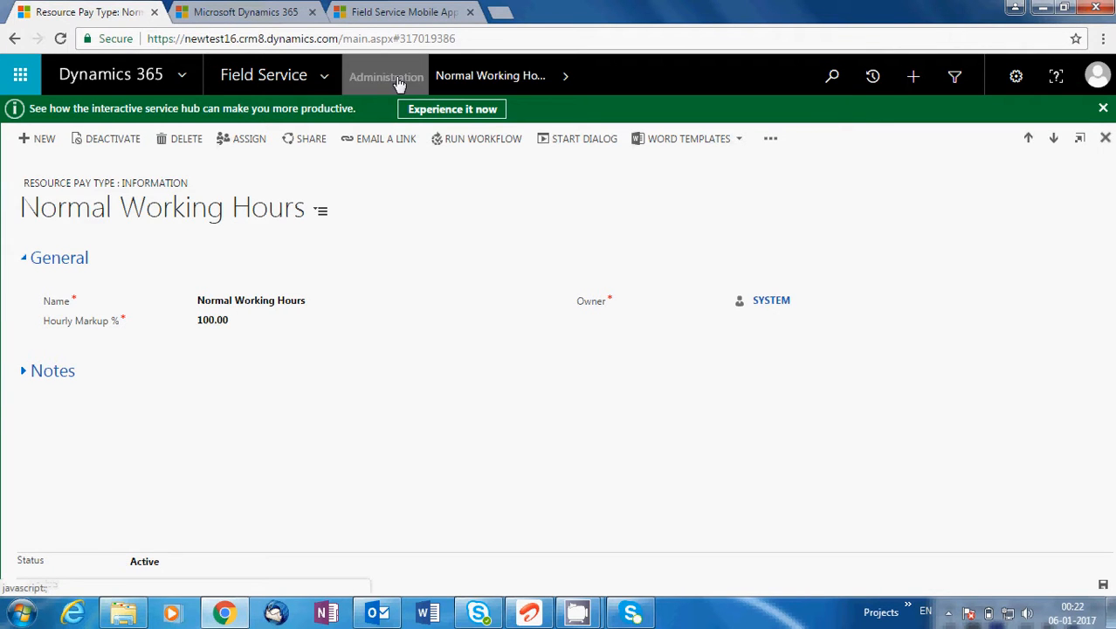
left_click(14, 39)
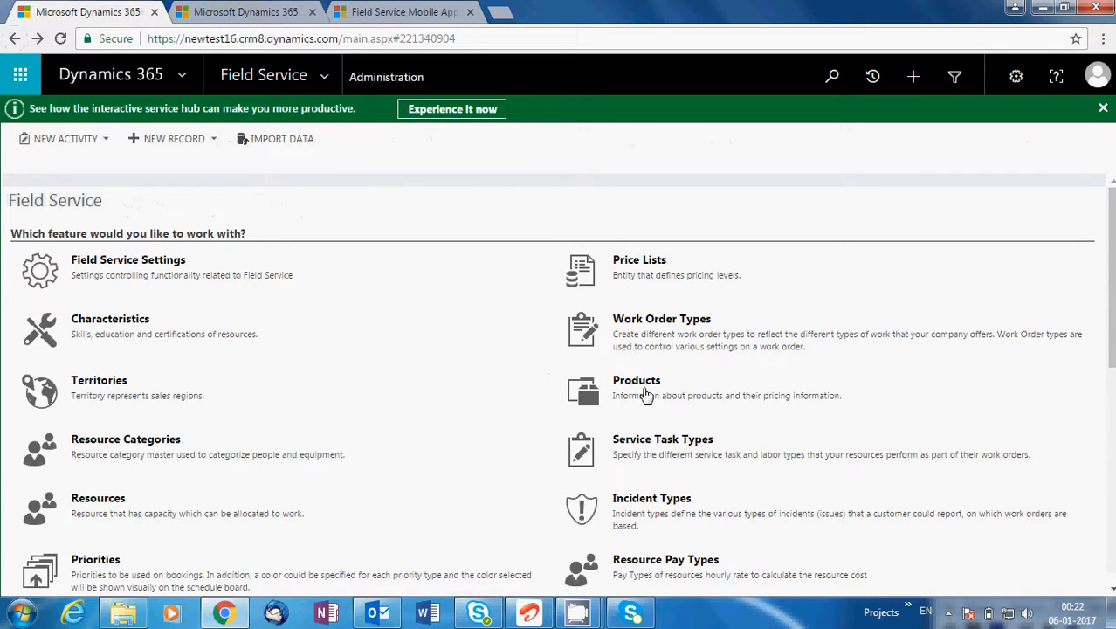
left_click(657, 560)
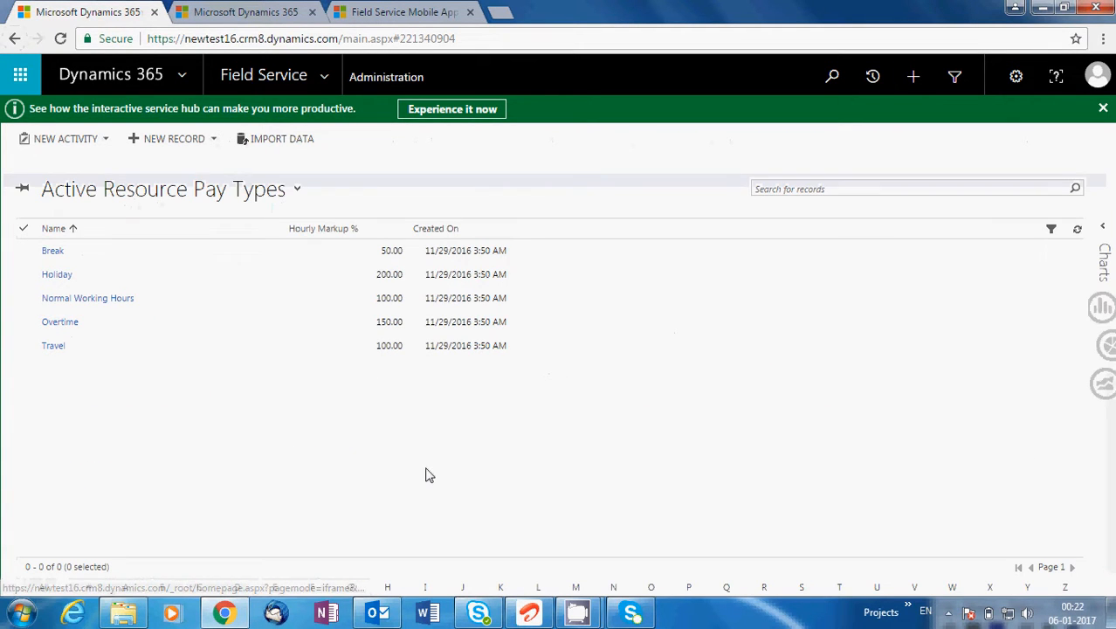
left_click(272, 275)
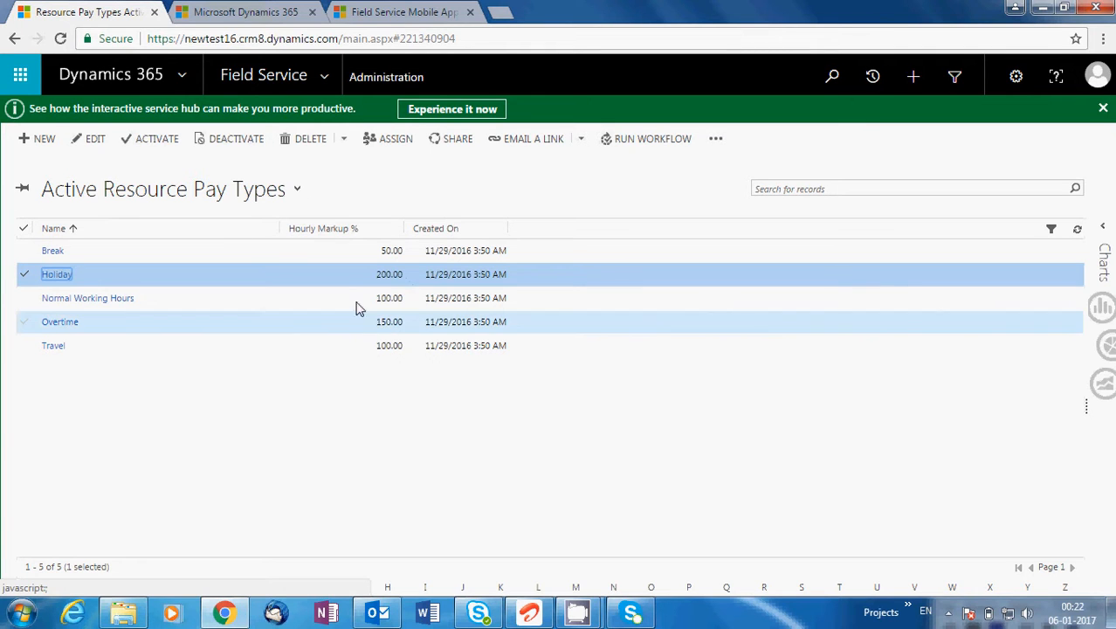
left_click(312, 323)
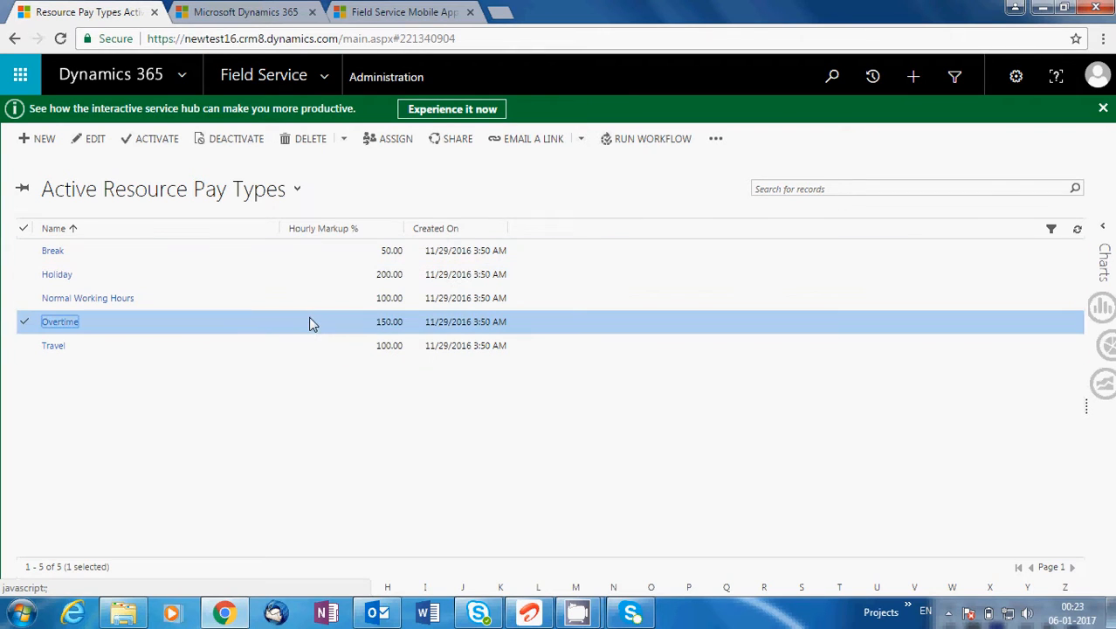
left_click(295, 351)
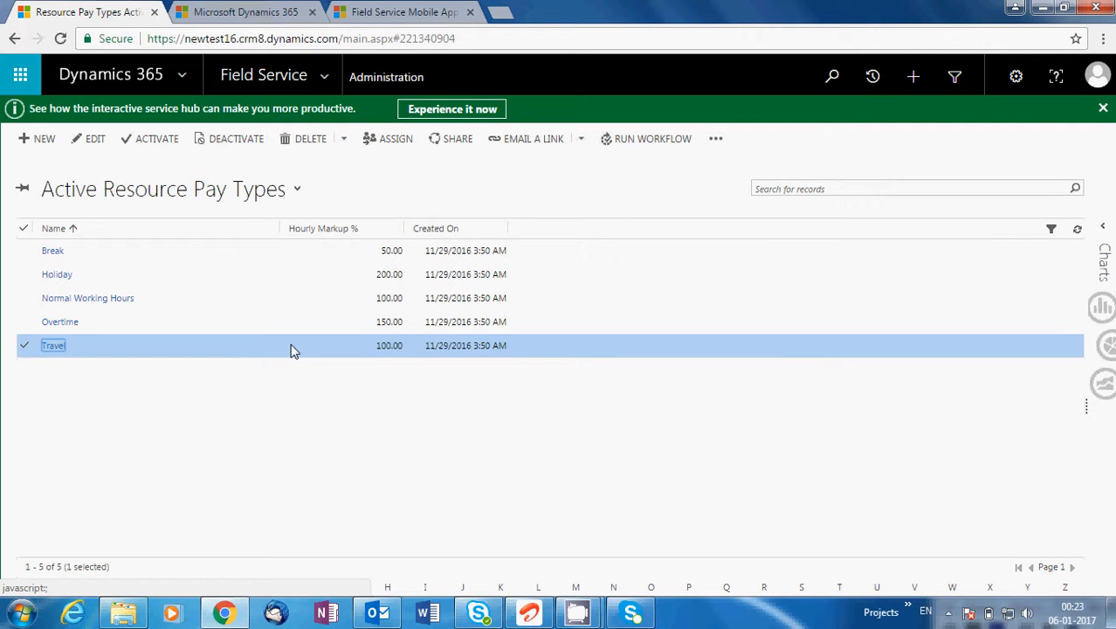
left_click(285, 275)
left_click(253, 306)
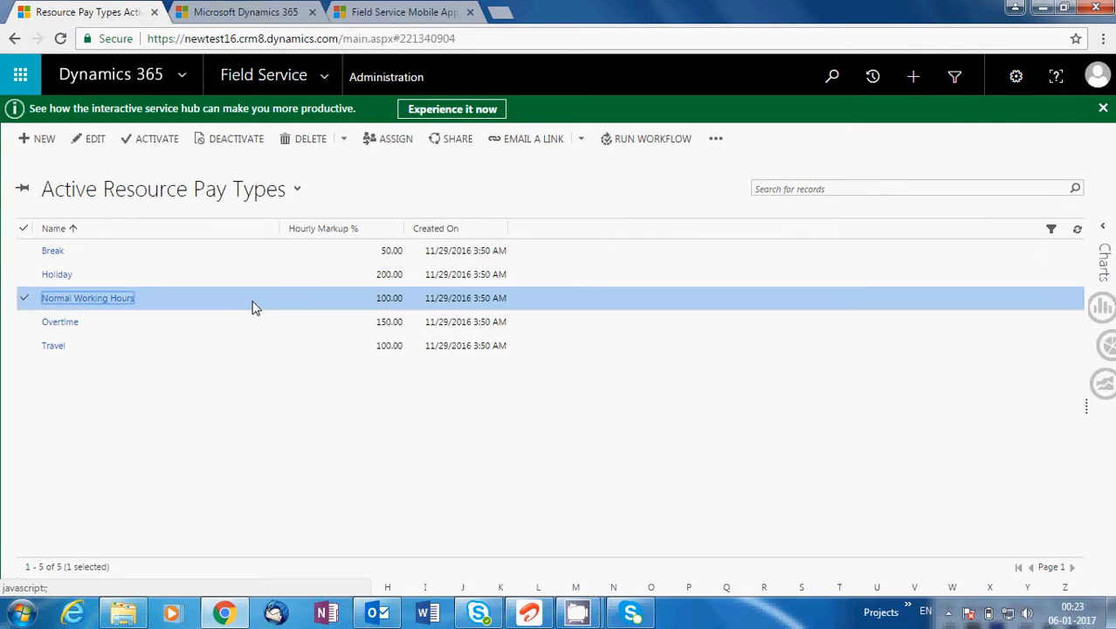
left_click(229, 325)
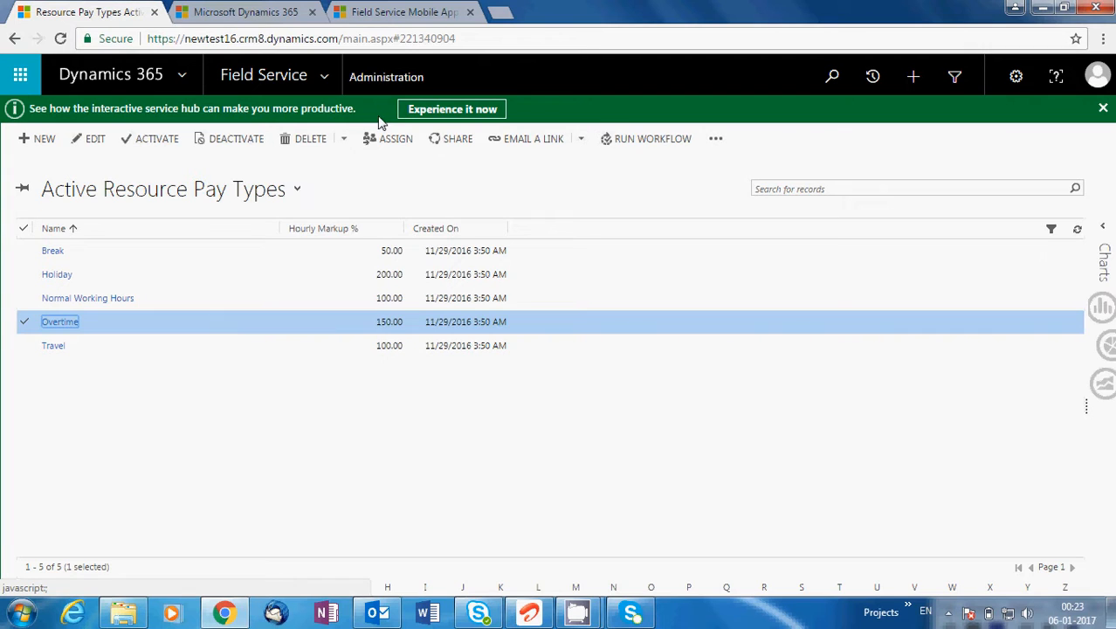
Review the Resource Pay Type section of the Field Service Settings and check the Travel pay type linked there
left_click(397, 88)
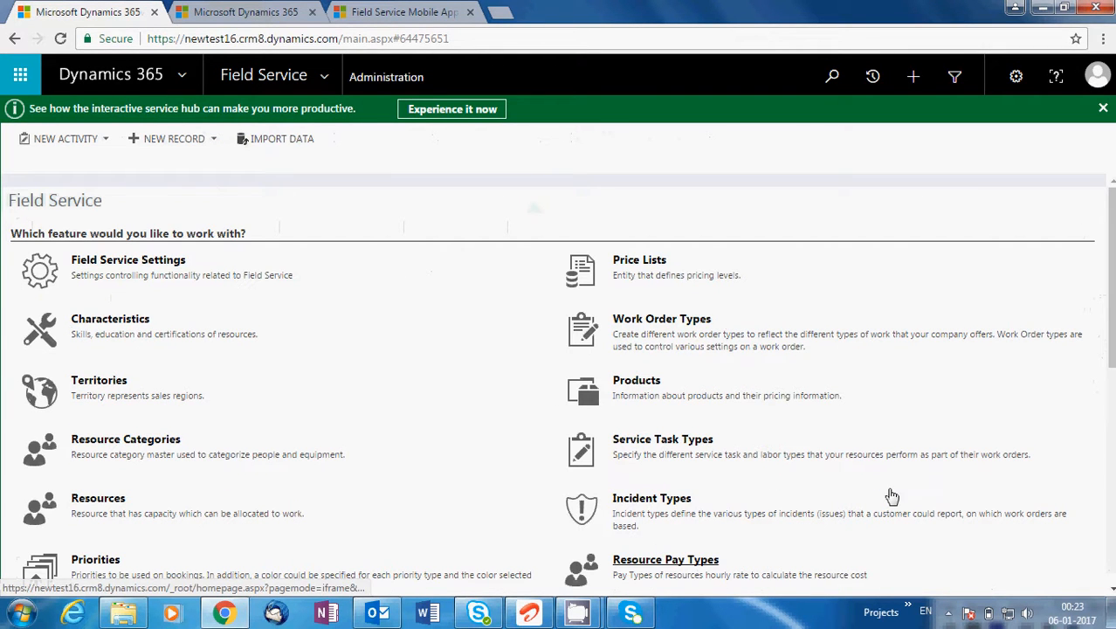
scroll(1107, 374, "down", 3)
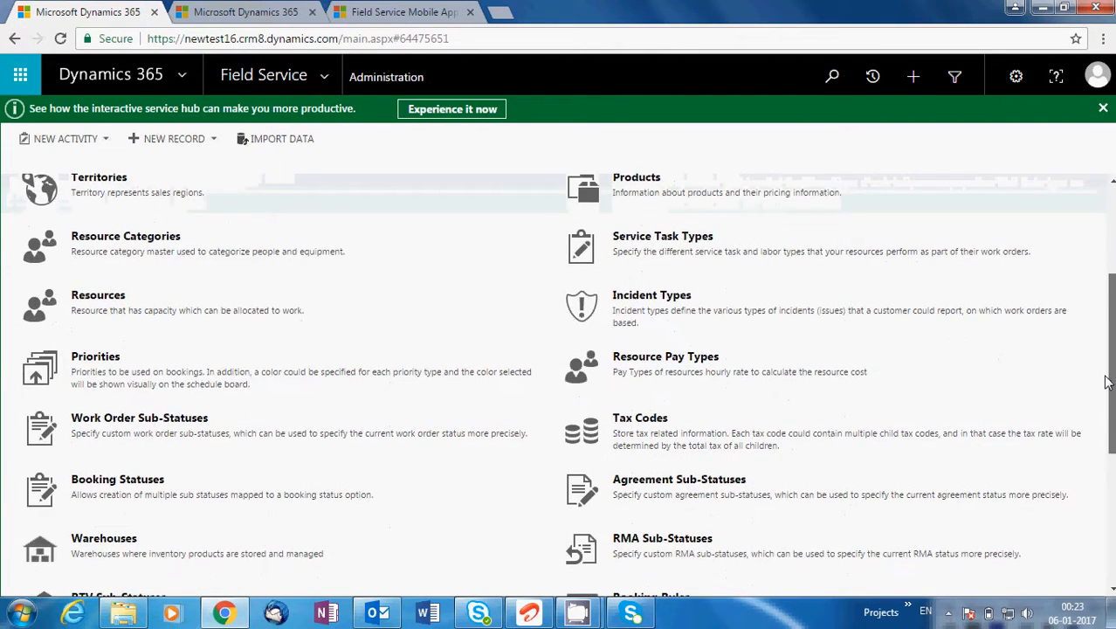
left_click_drag(1107, 374, 1110, 302)
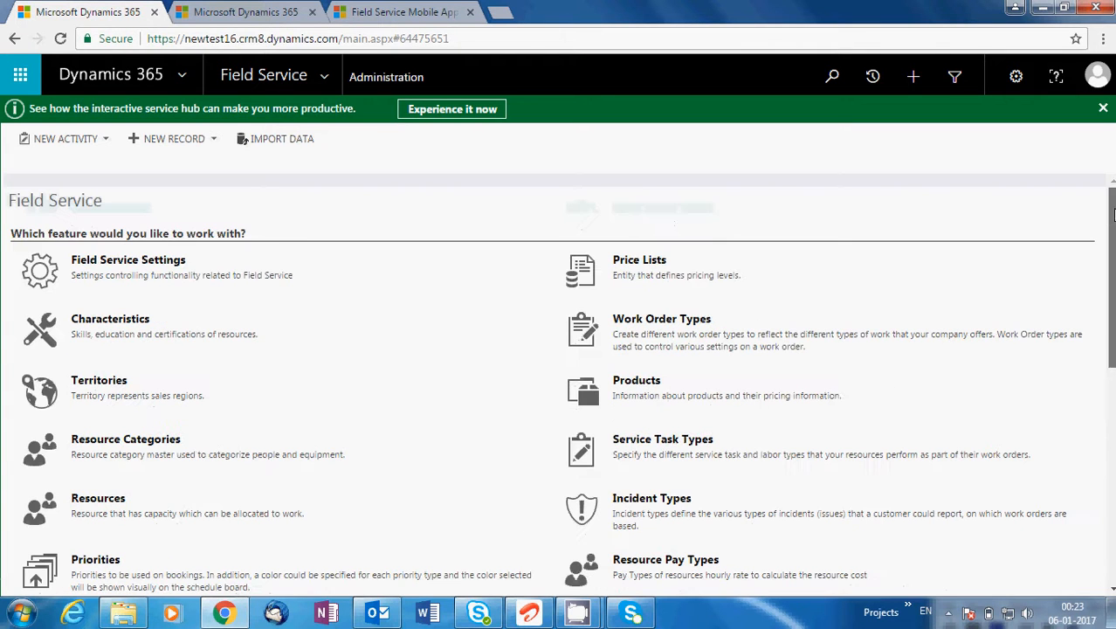
left_click(177, 262)
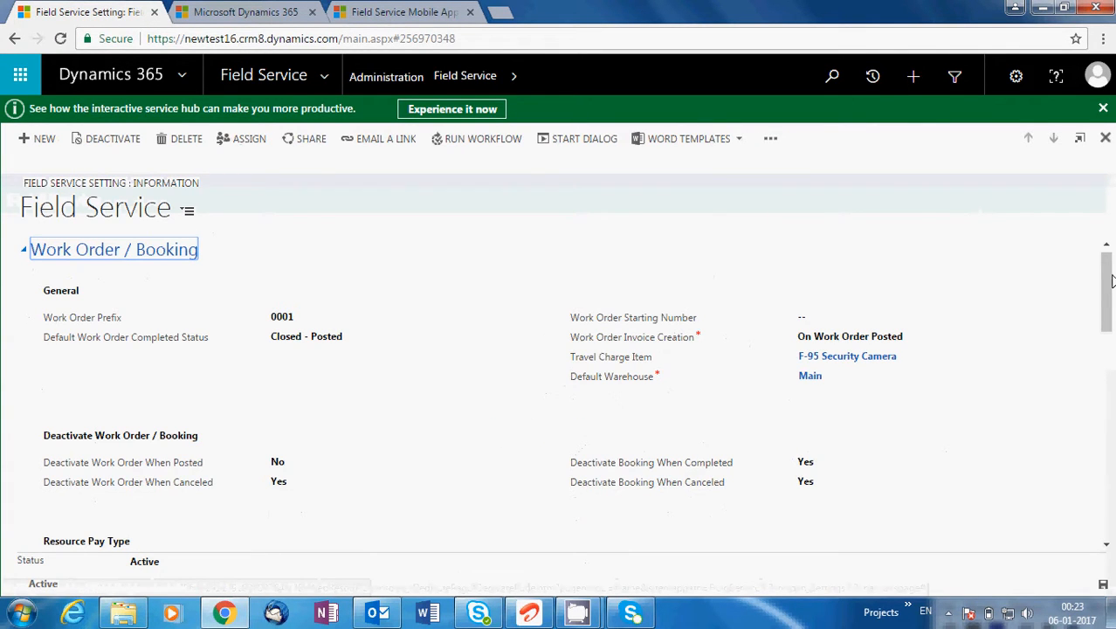
scroll(1111, 329, "down", 2)
mouse_move(1111, 330)
left_mouse_down()
mouse_move(1111, 363)
mouse_move(1110, 351)
left_mouse_up()
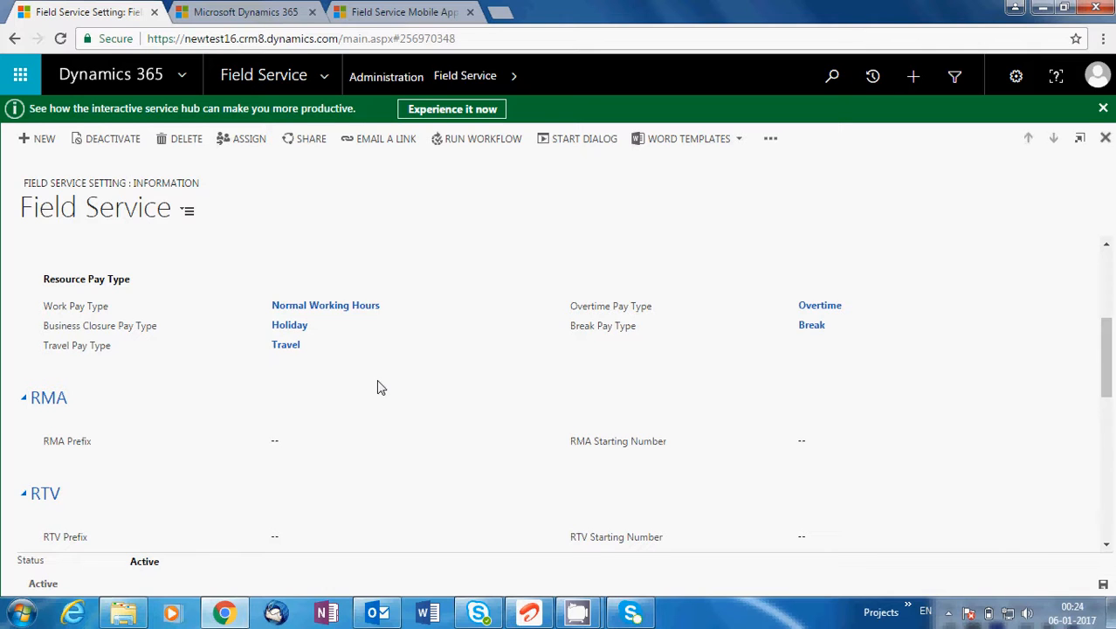
left_click(292, 346)
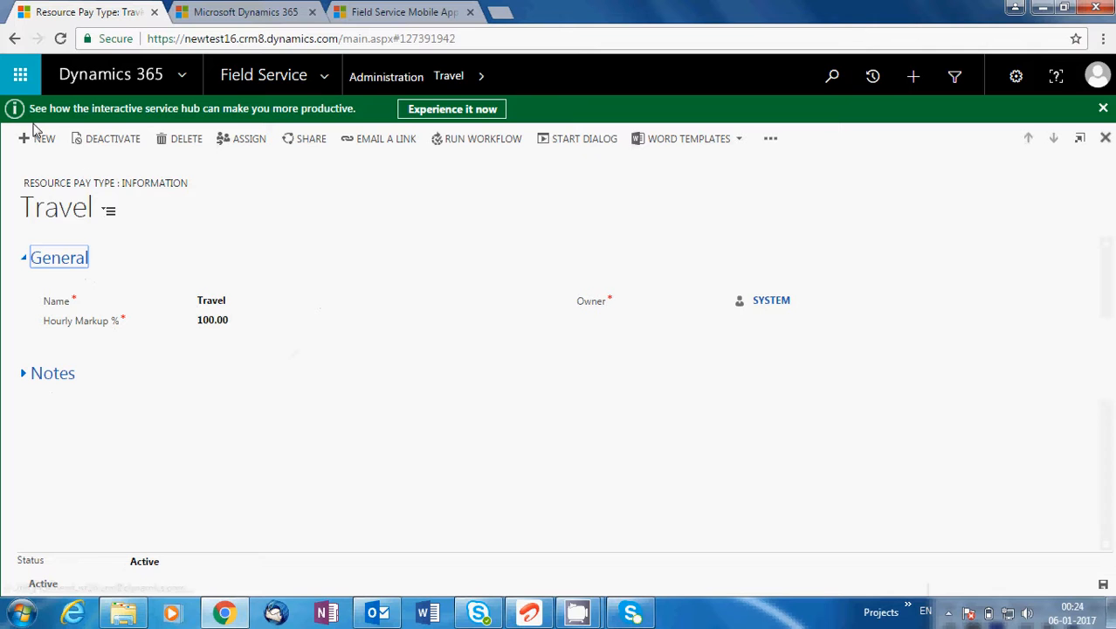
left_click(14, 38)
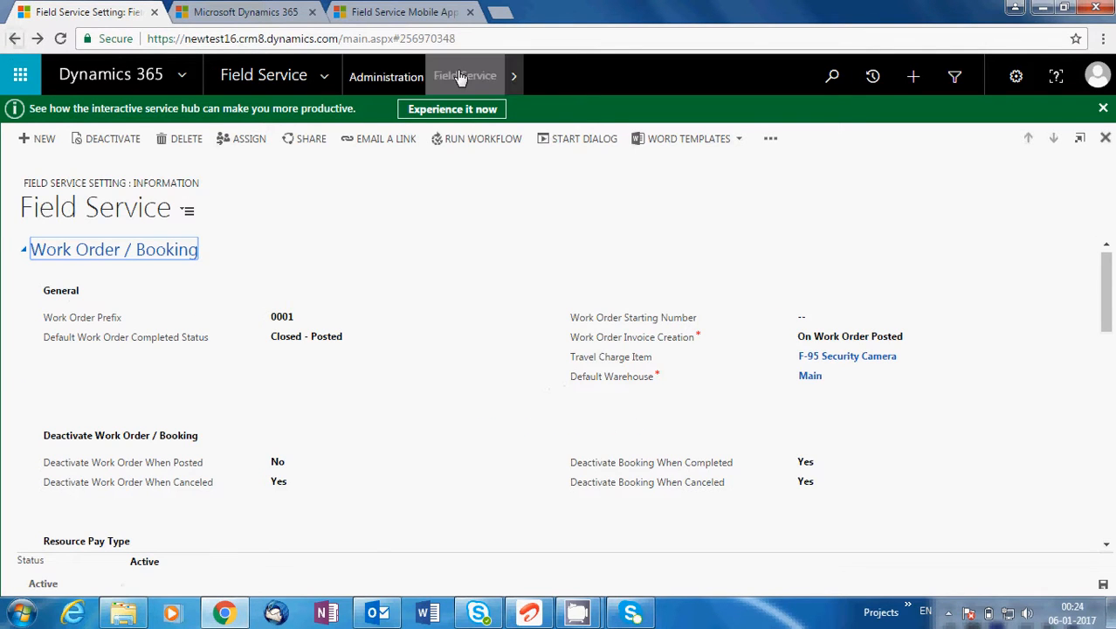
Look through the Field Service administration features and open the Priorities list in a separate browser tab
left_click(408, 77)
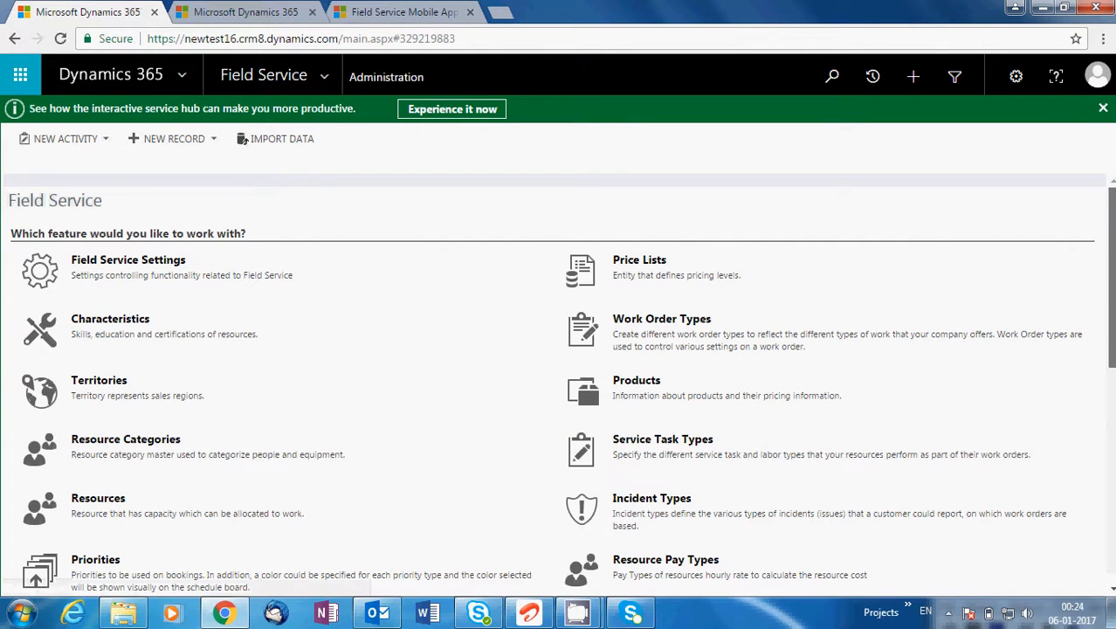
left_click_drag(1111, 336, 1112, 365)
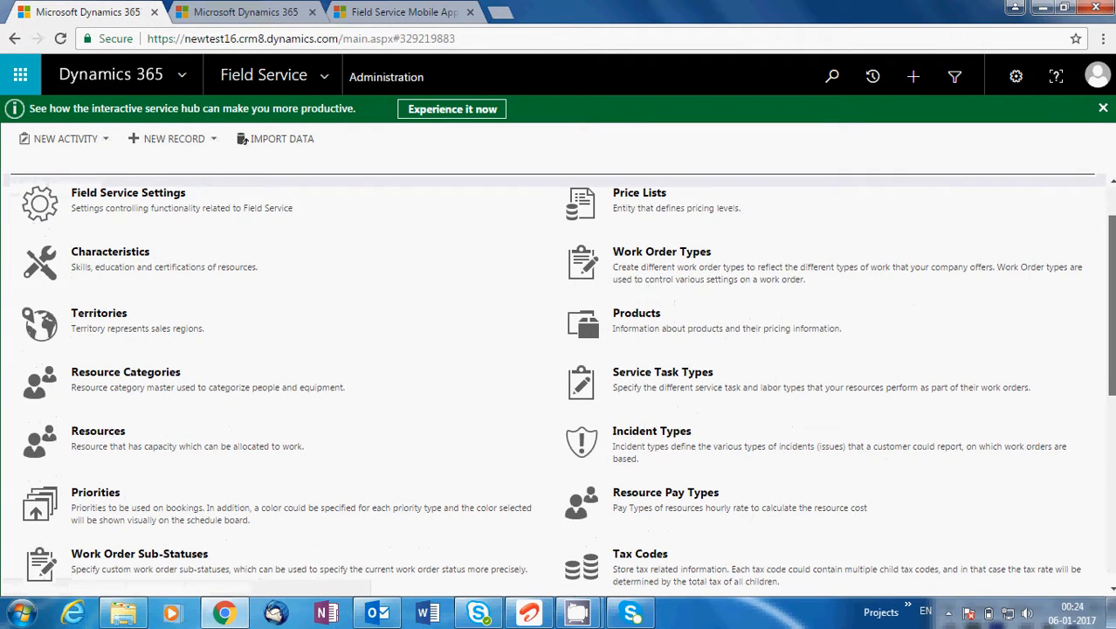
scroll(1104, 360, "down", 3)
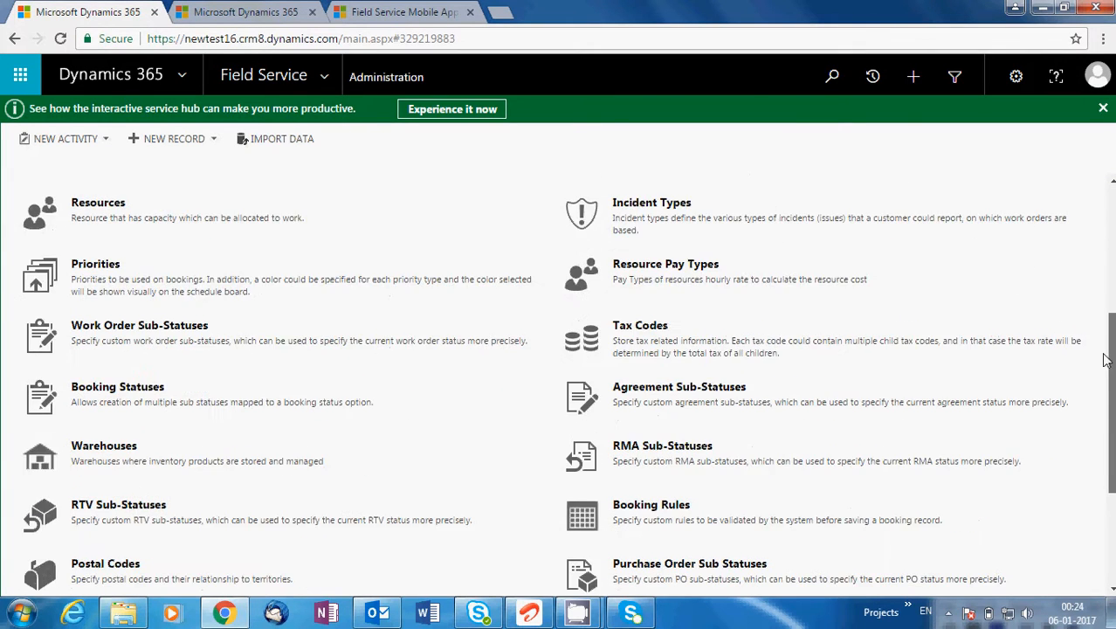
scroll(1100, 375, "down", 2)
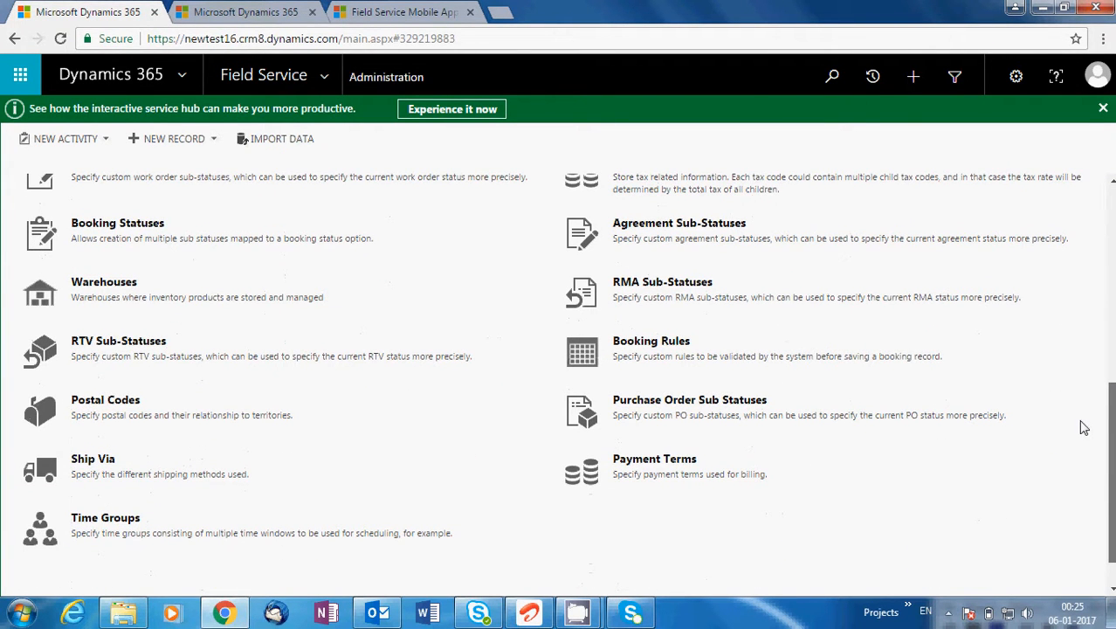
scroll(1083, 428, "up", 3)
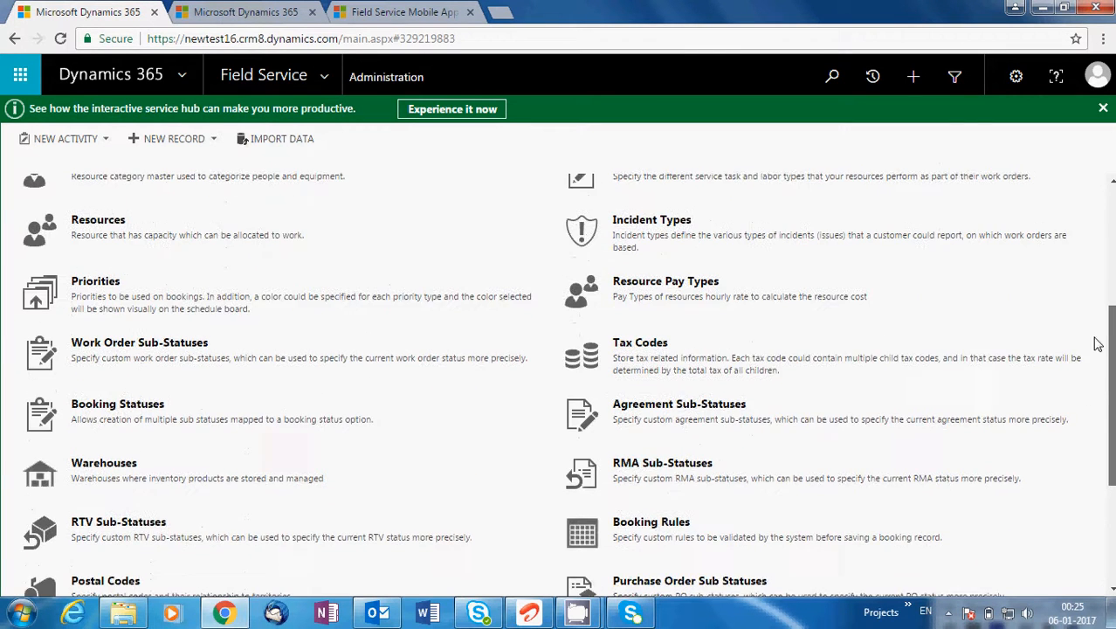
scroll(1092, 315, "up", 2)
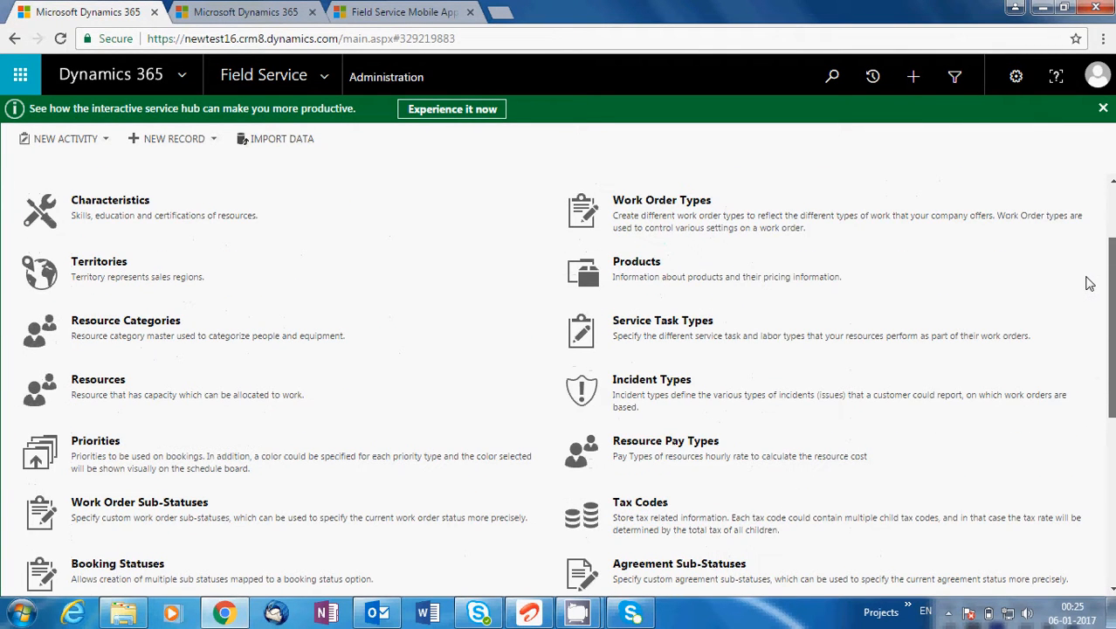
scroll(1087, 292, "down", 1)
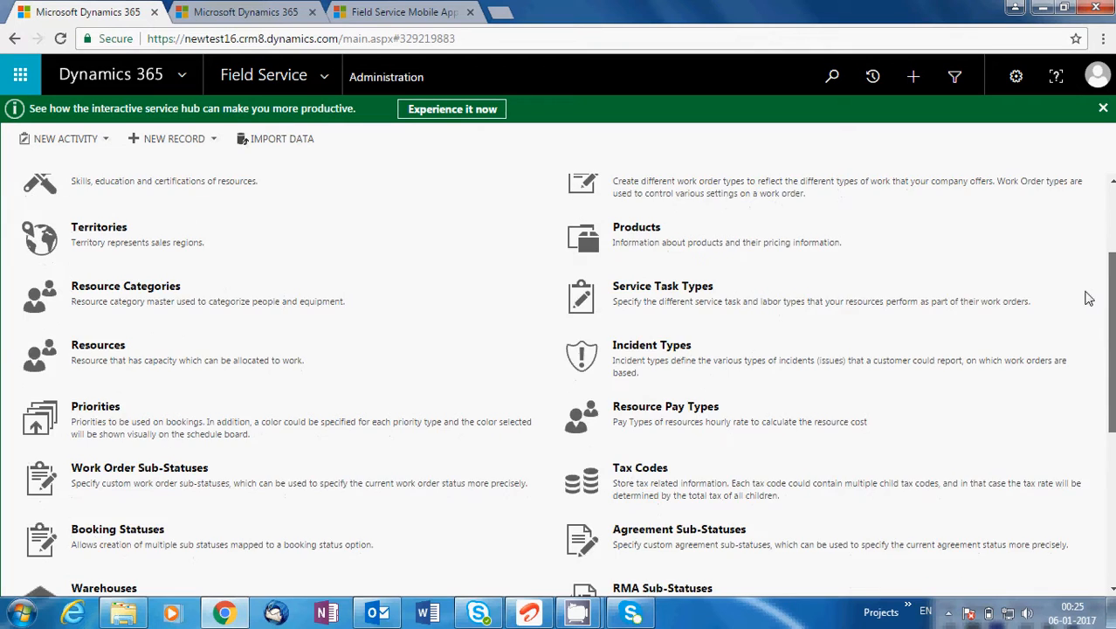
scroll(1088, 299, "down", 2)
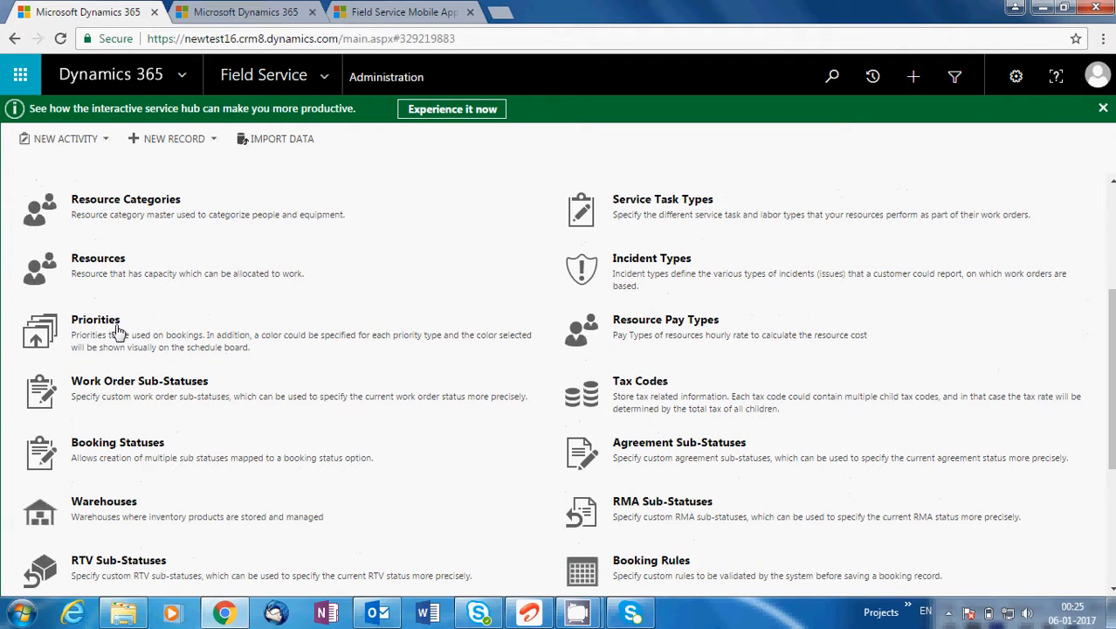
middle_click(116, 327)
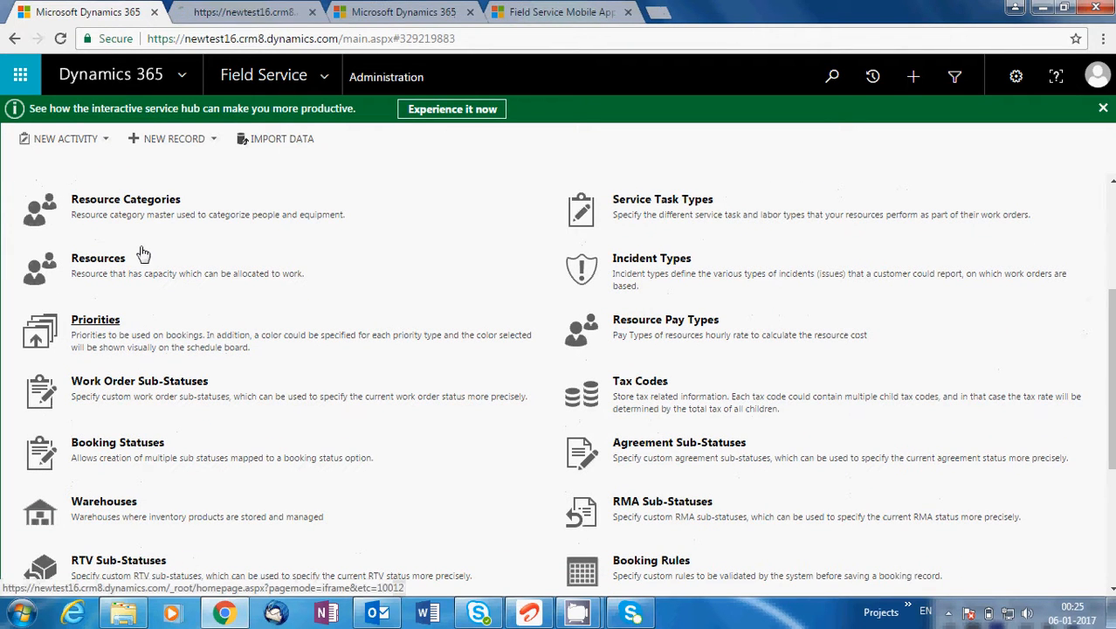
left_click(225, 11)
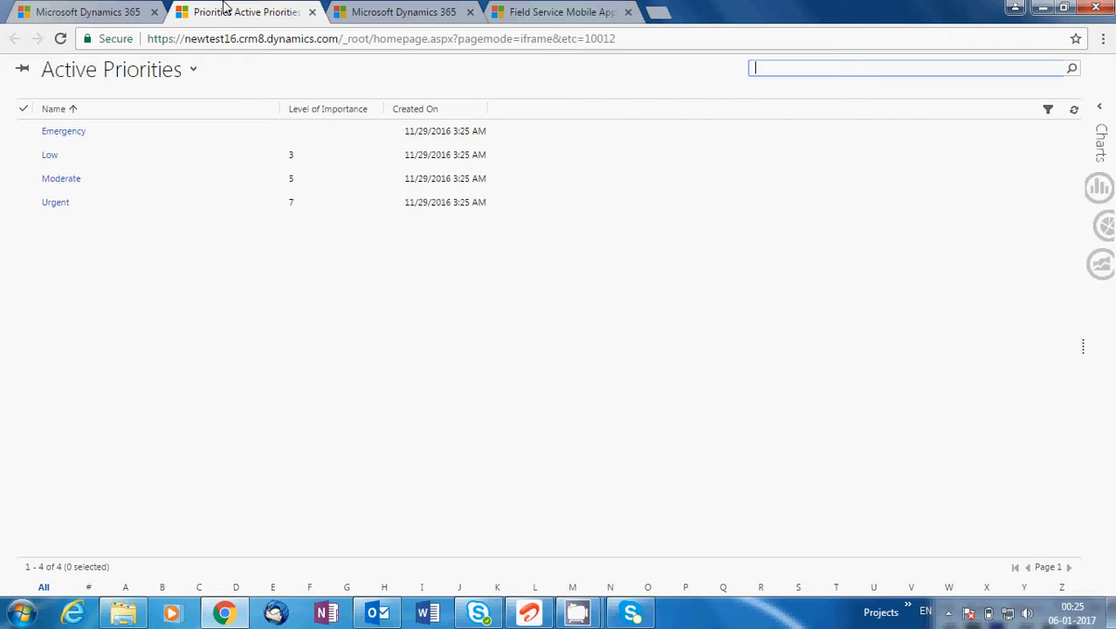
Open the Moderate priority and examine its level of importance, priority color and notes
double_click(195, 189)
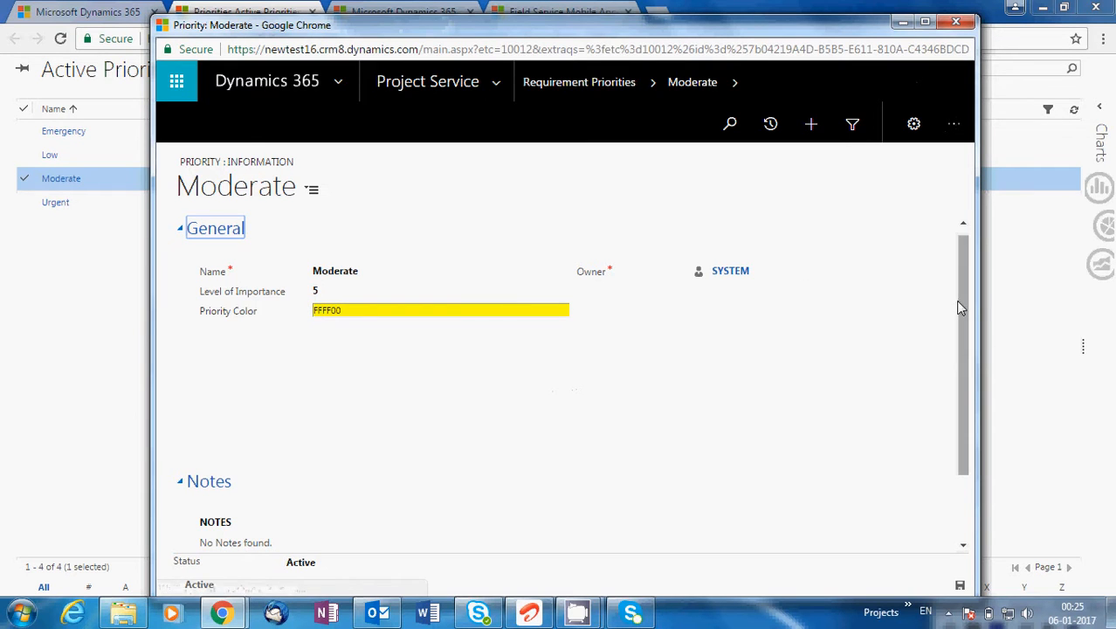
left_click_drag(960, 308, 965, 349)
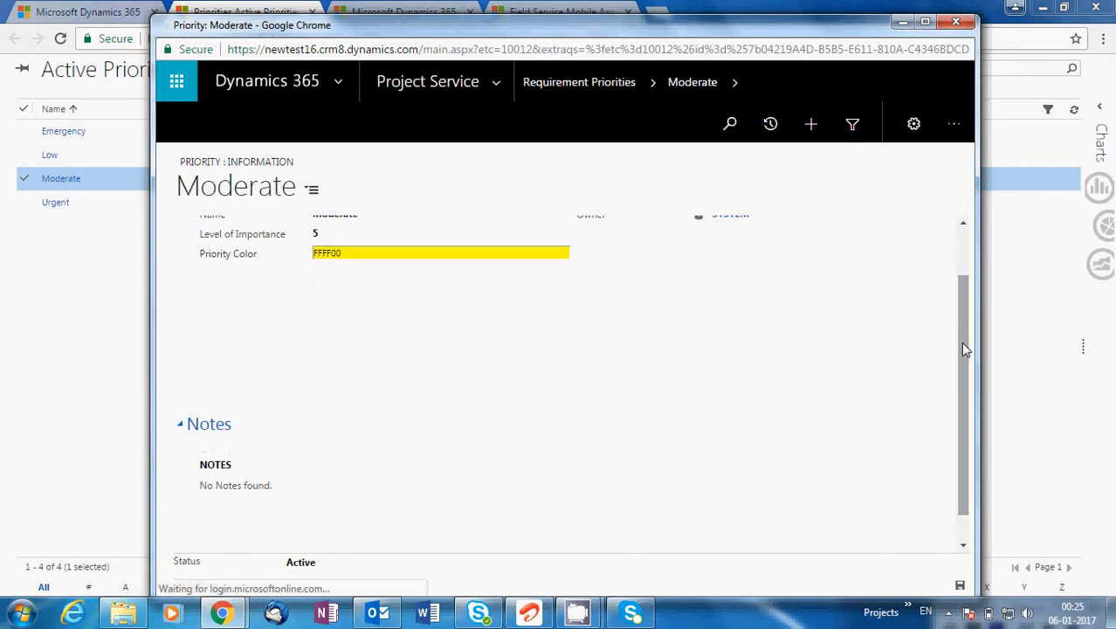
left_click_drag(965, 349, 964, 259)
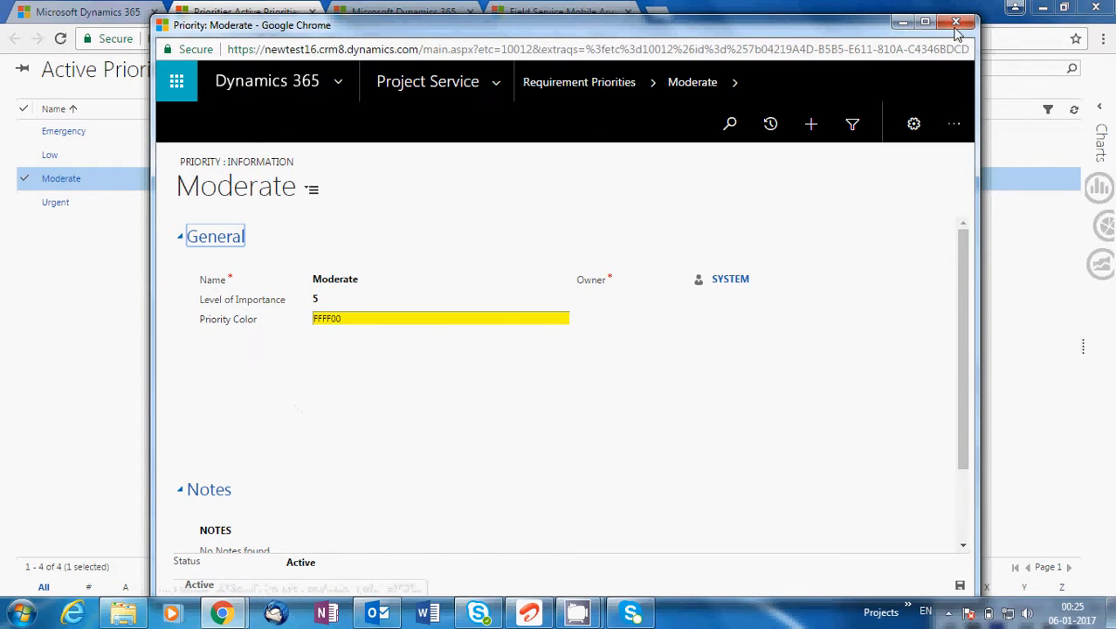
Return to the schedule board and expand the booking requirements to examine them alongside the morning hours of 1/6/2017
left_click(525, 11)
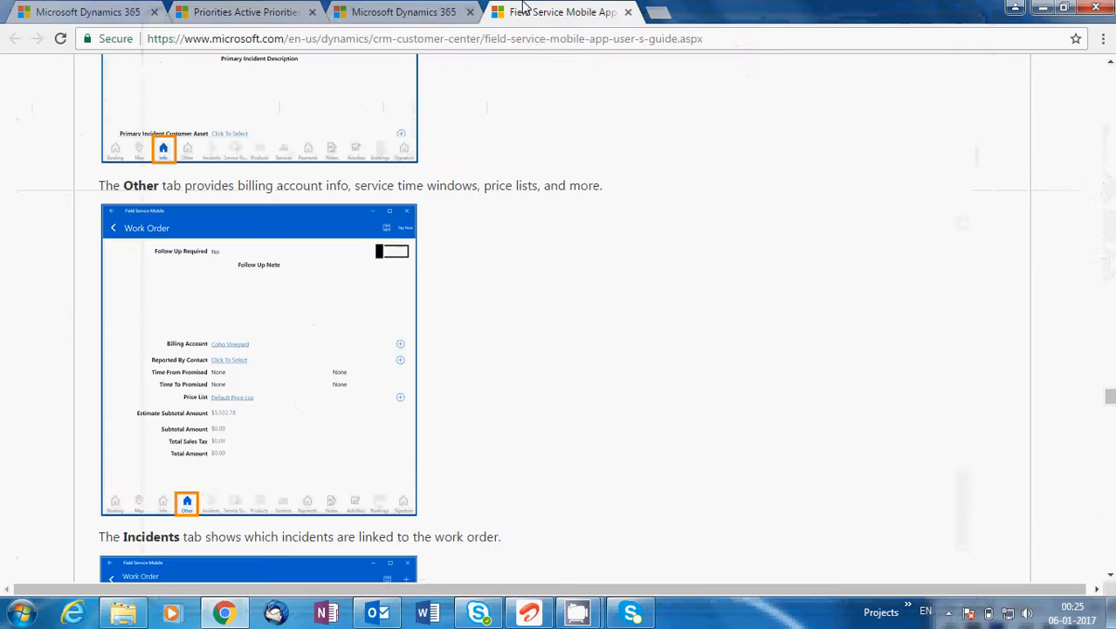
left_click(422, 8)
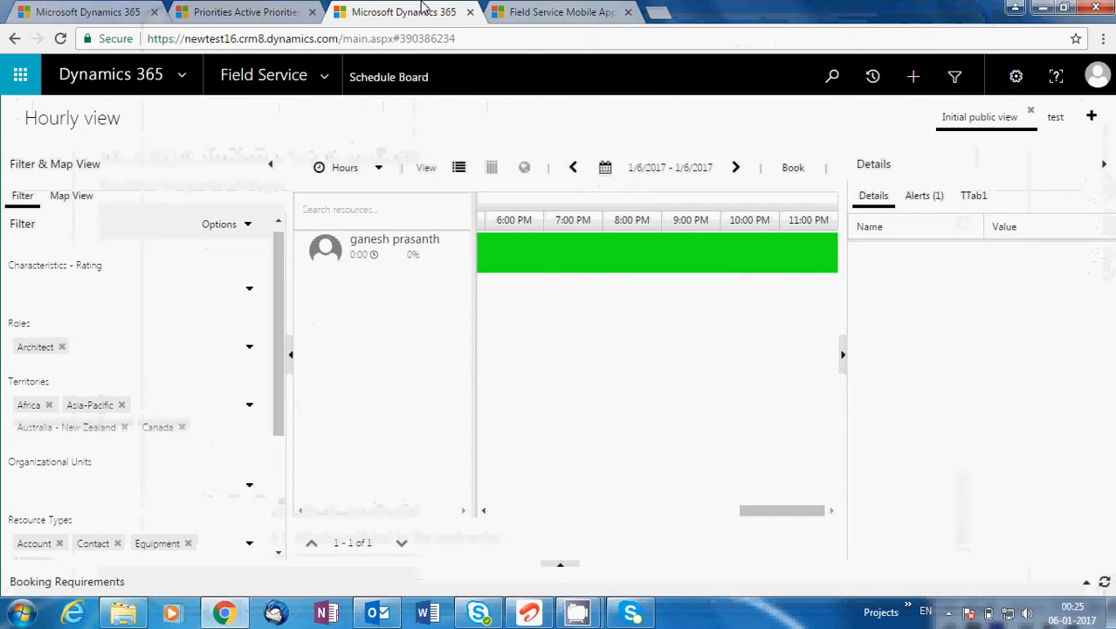
left_click(563, 571)
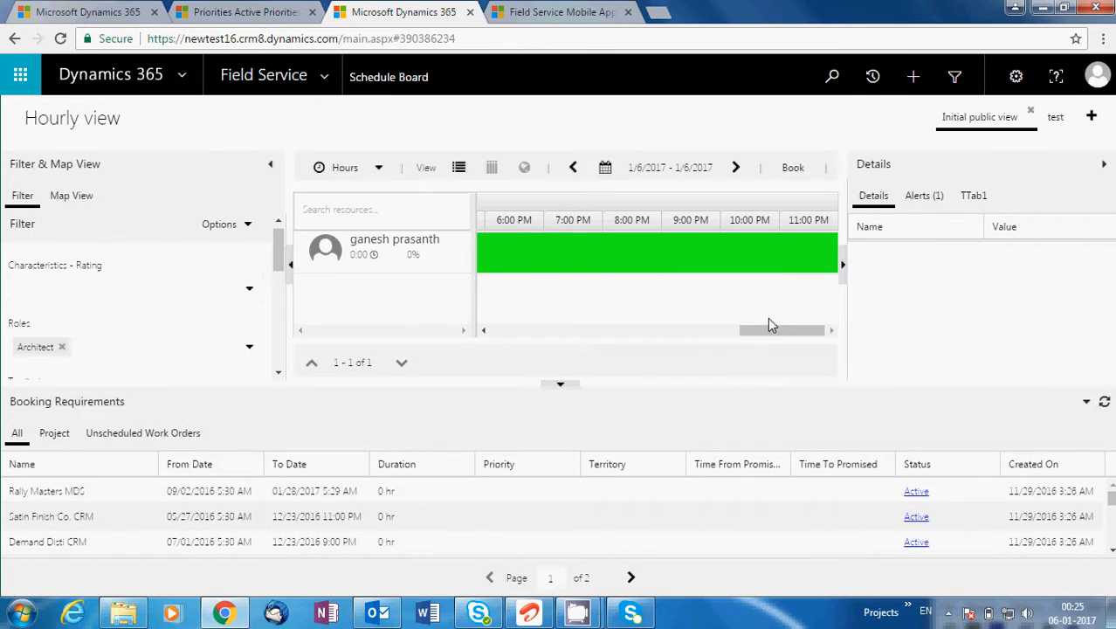
left_click_drag(784, 343, 611, 346)
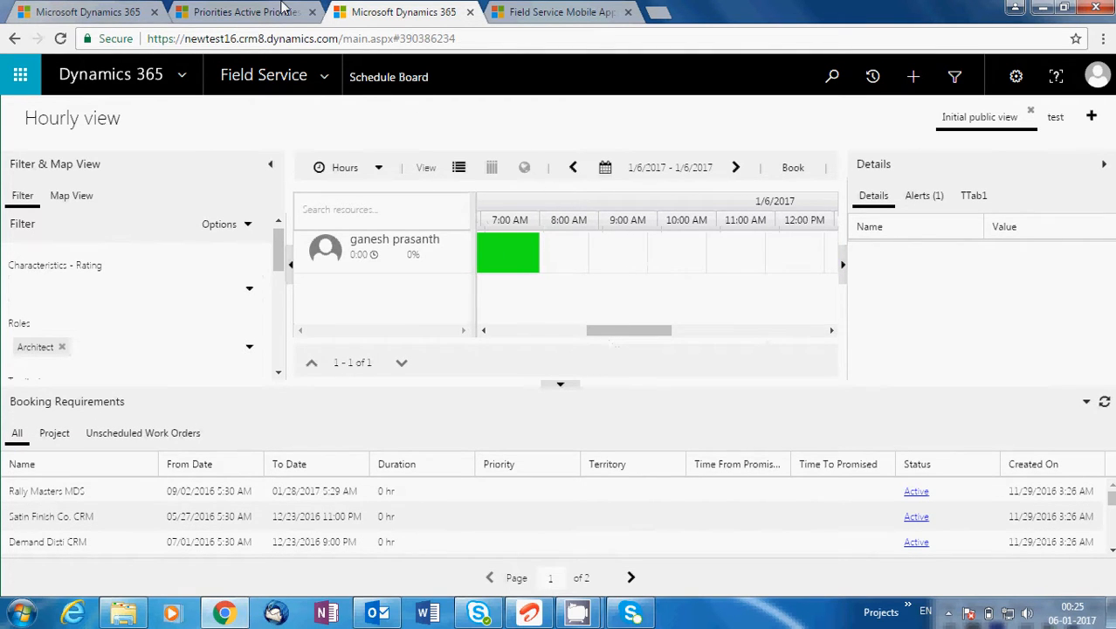
Compare the Active Priorities list and its levels of importance with the booking requirements on the schedule board
left_click(281, 7)
left_click(407, 8)
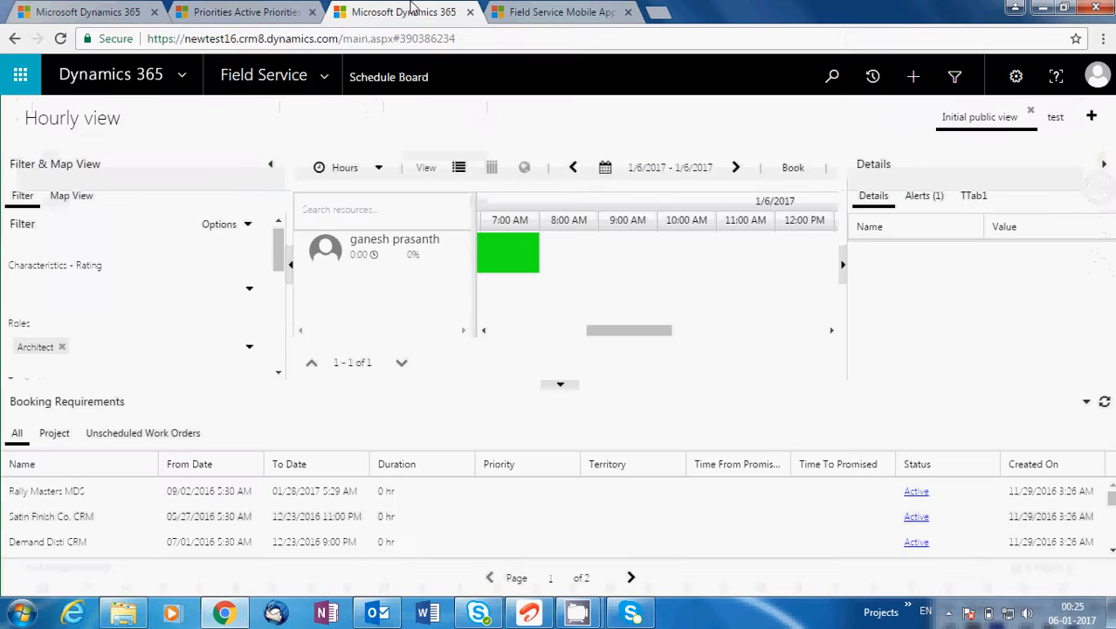
left_click(528, 8)
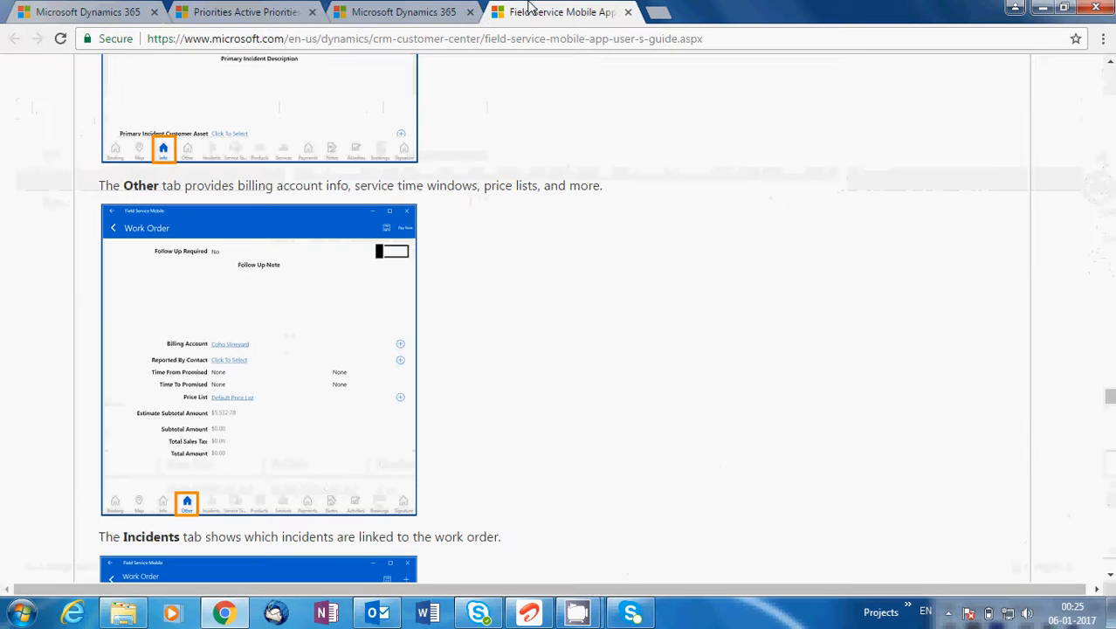
left_click(267, 9)
left_click(135, 9)
left_click(286, 11)
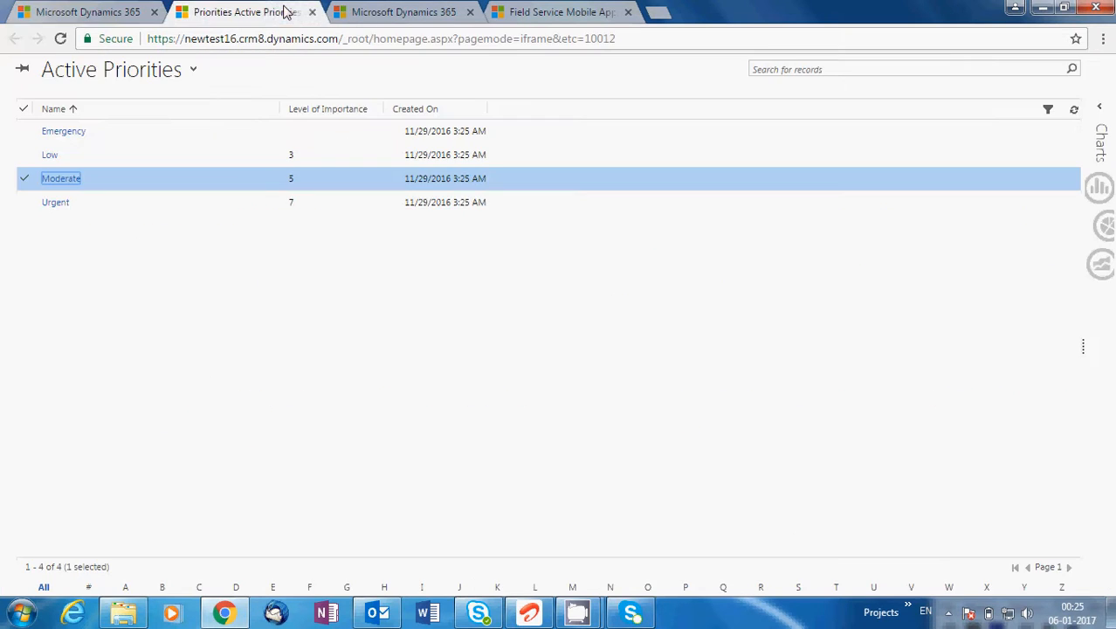
left_click(179, 217)
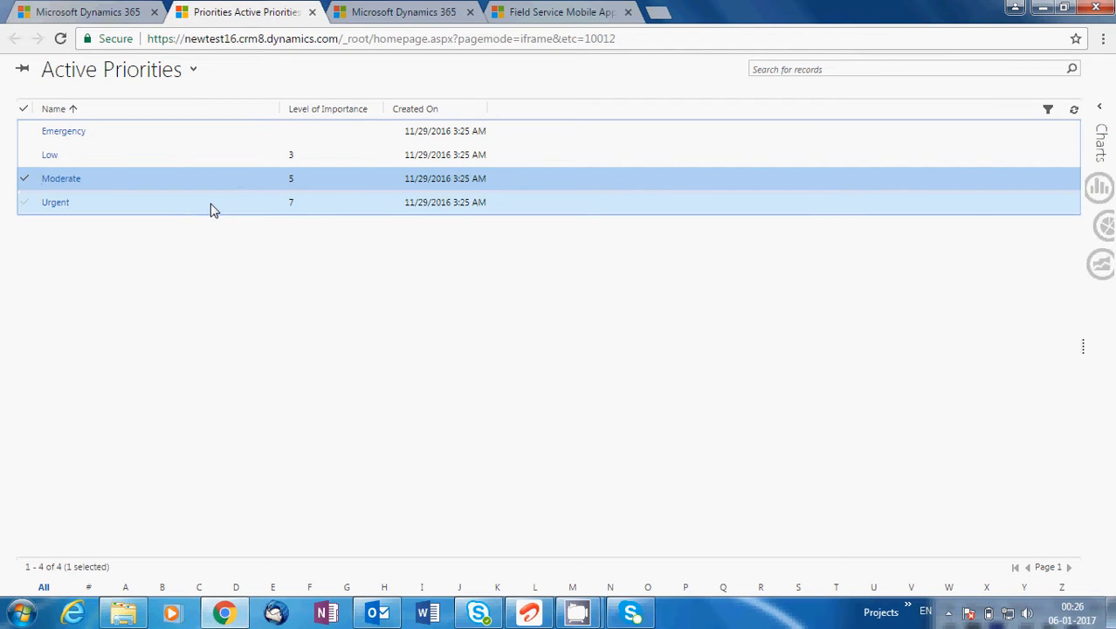
left_click(338, 11)
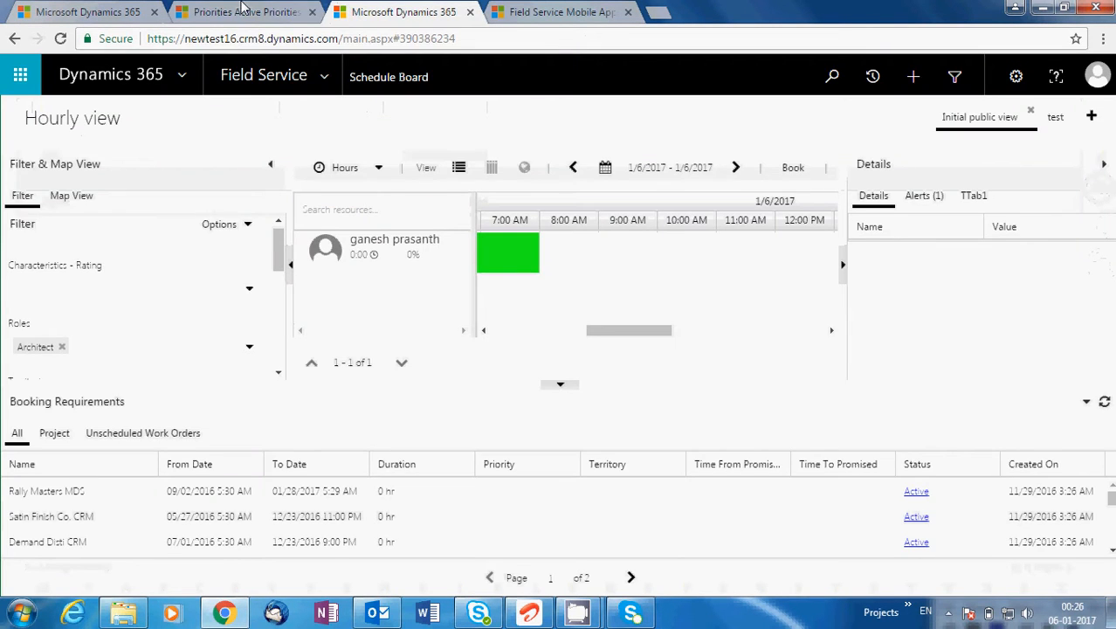
left_click(244, 9)
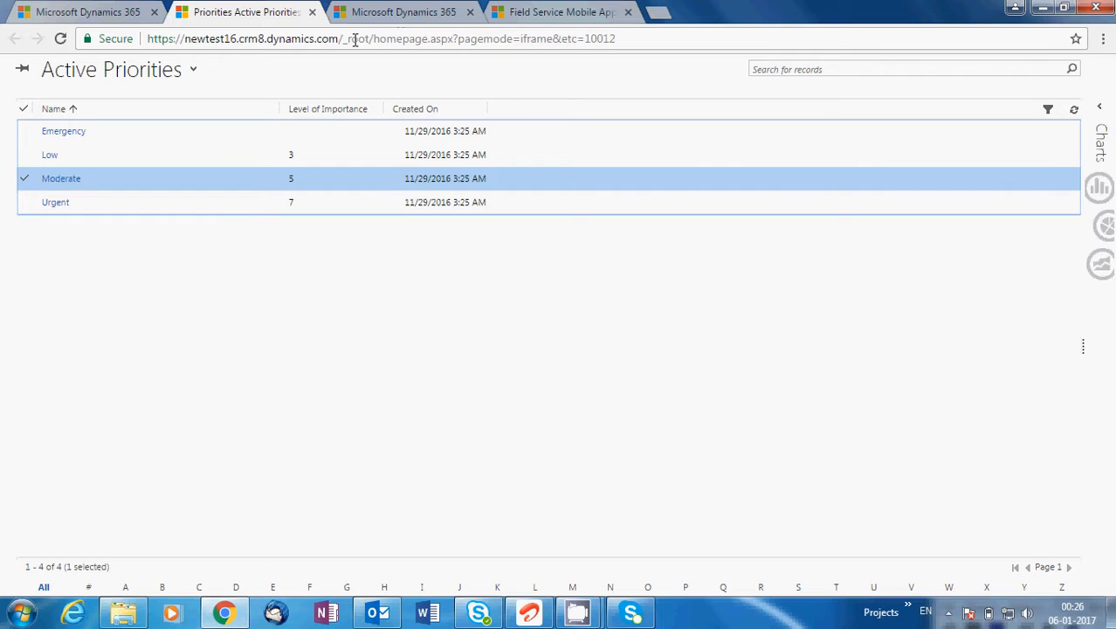
Load newtest16.crm8.dynamics.com in place of the Priorities list and open the Field Service work orders
left_click_drag(344, 39, 692, 13)
key("BackSpace")
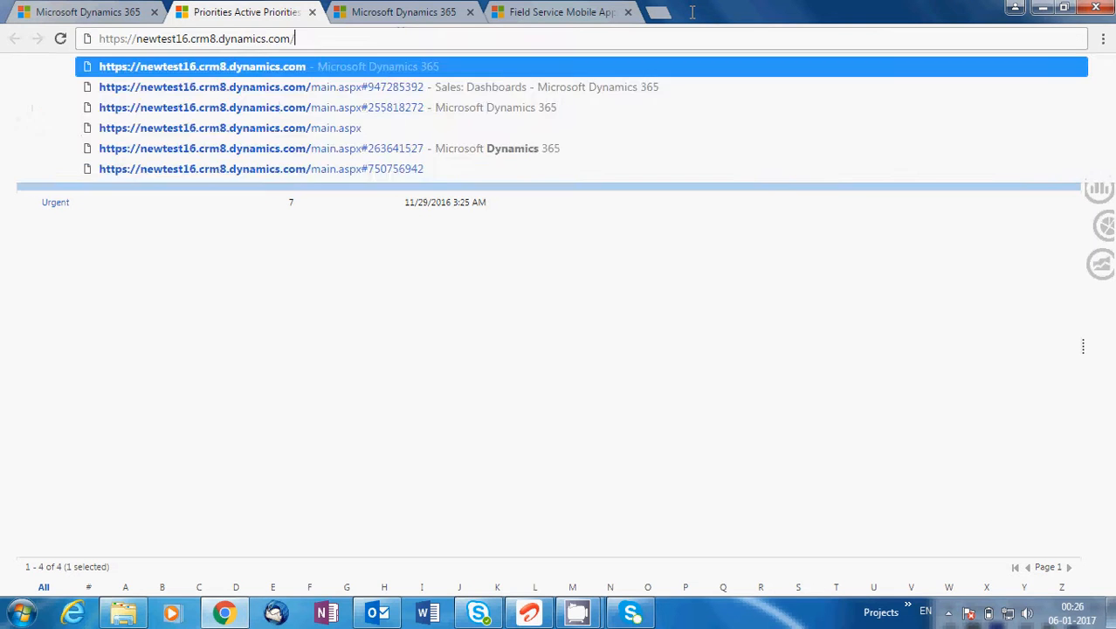
key("Return")
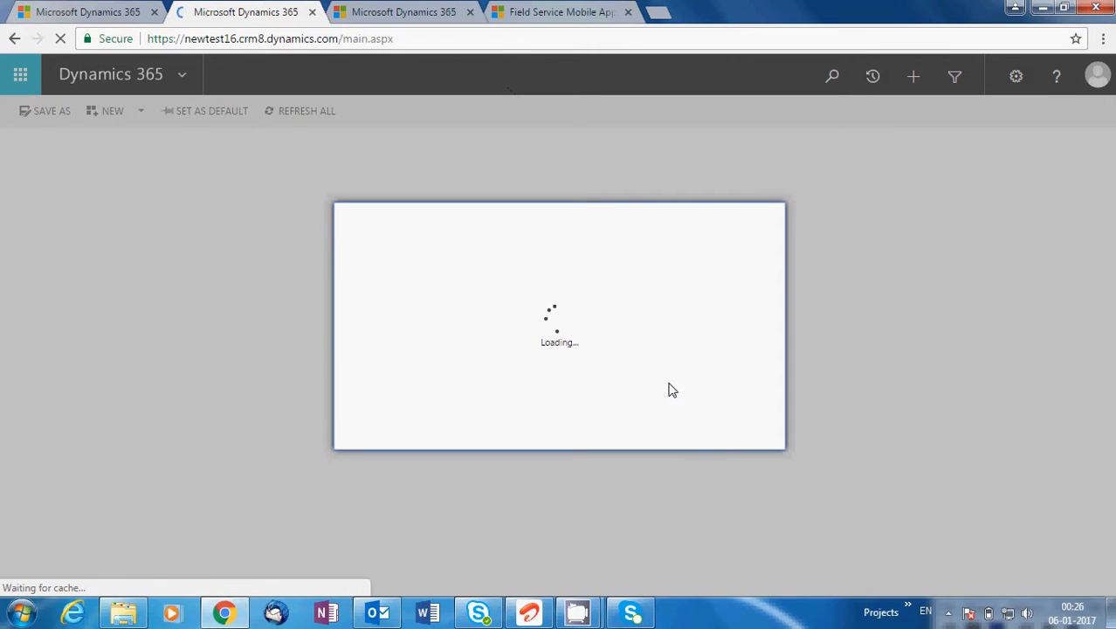
left_click(750, 437)
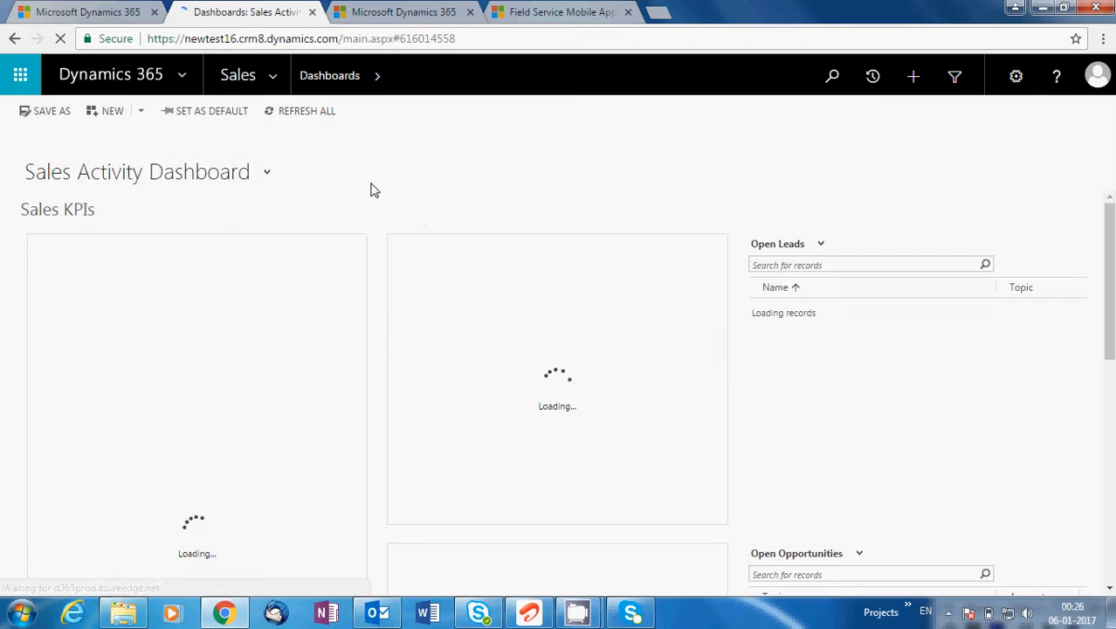
left_click(277, 83)
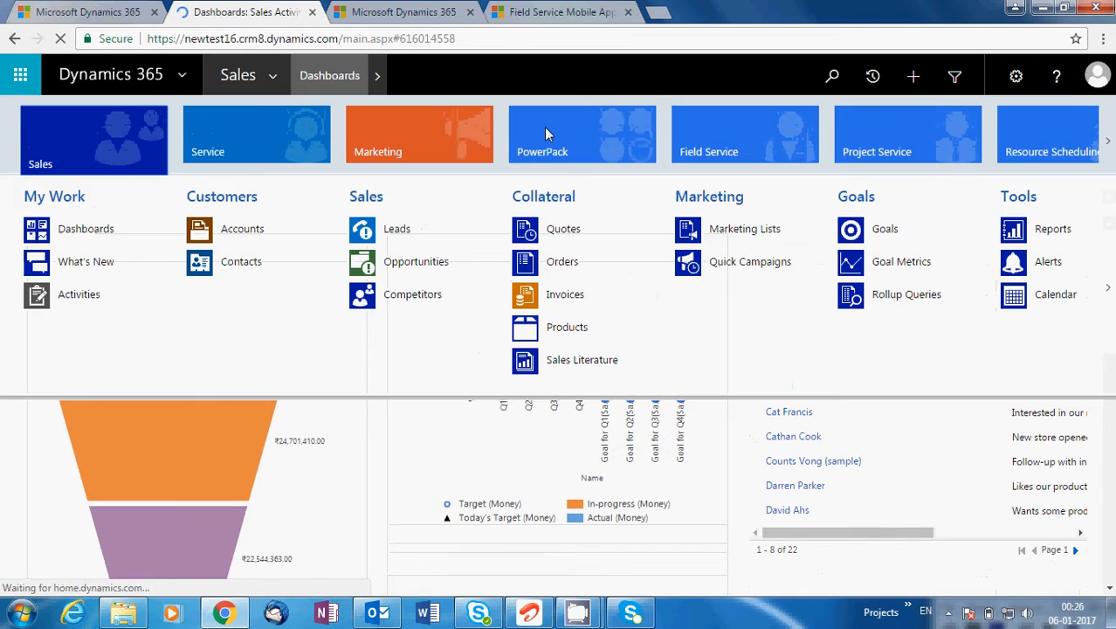
left_click(746, 112)
left_click(68, 236)
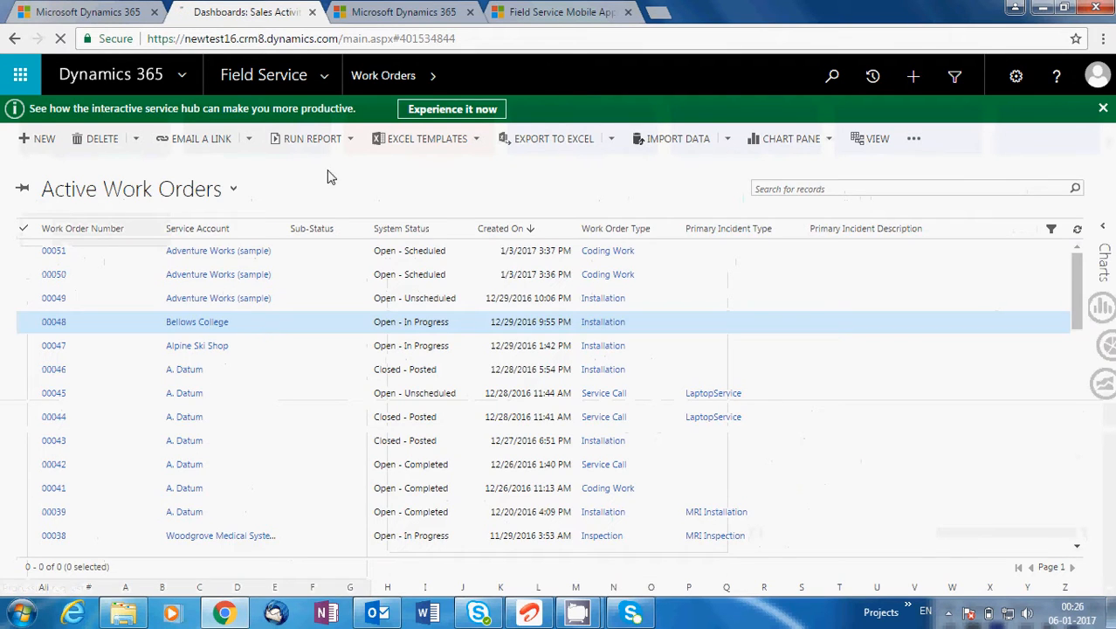
Search the work orders for "rally" to match the Rally Masters MDS booking requirement, and clear the search
left_click(402, 11)
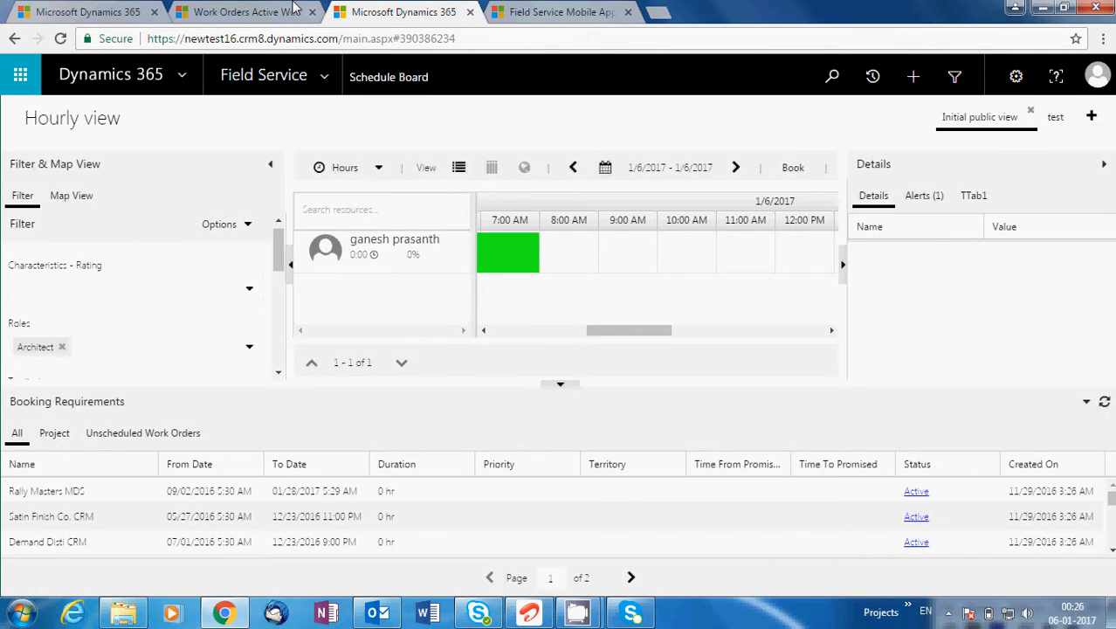
left_click(295, 10)
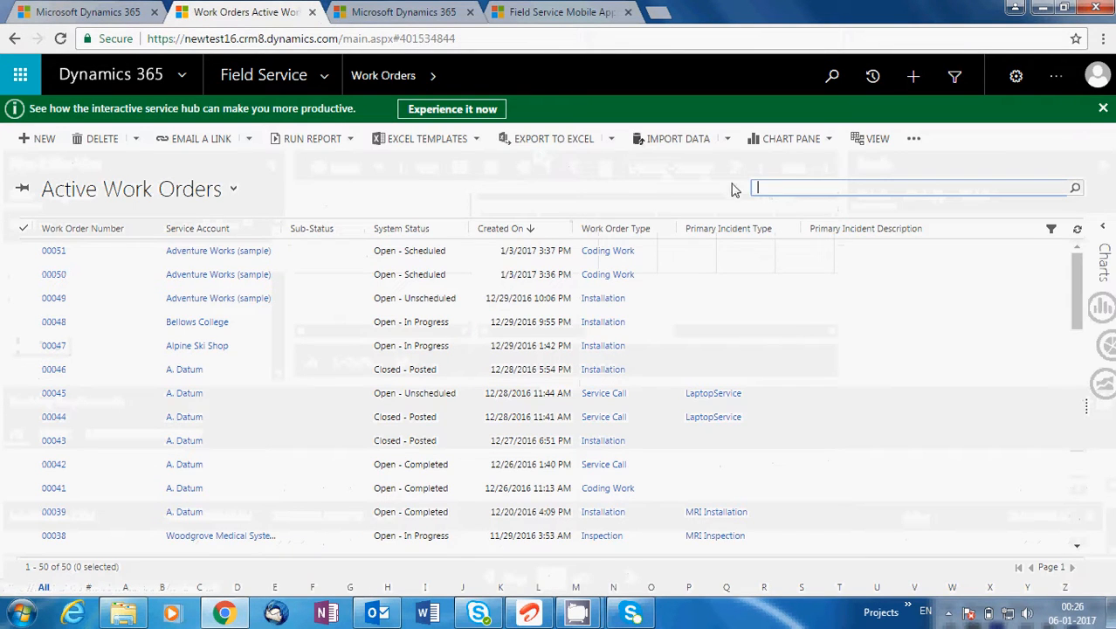
type("rai")
key("Return")
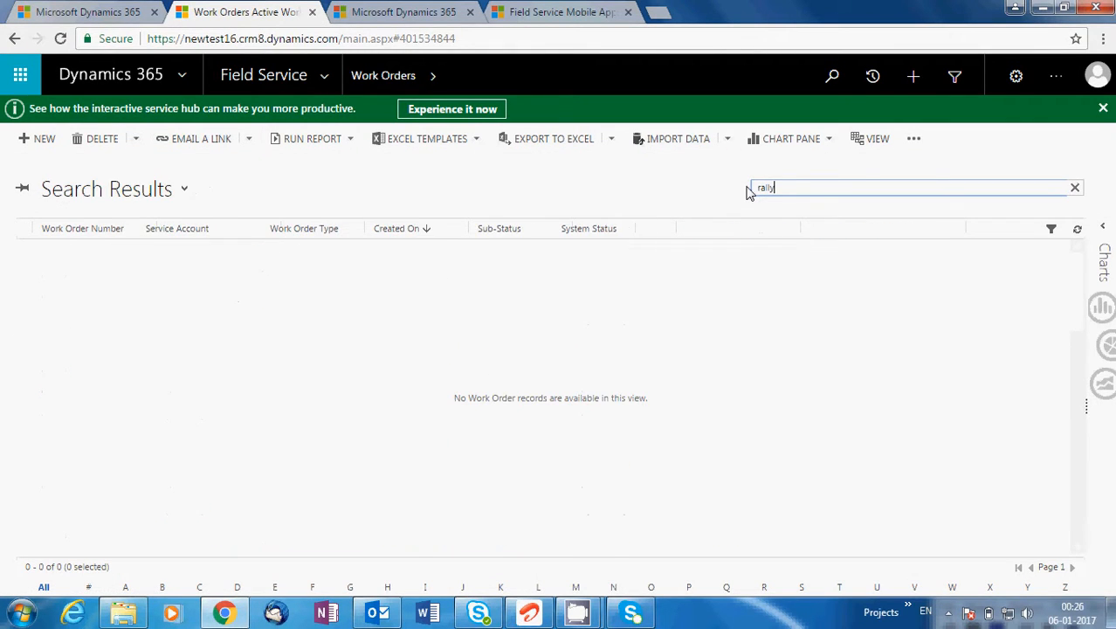
left_click(432, 9)
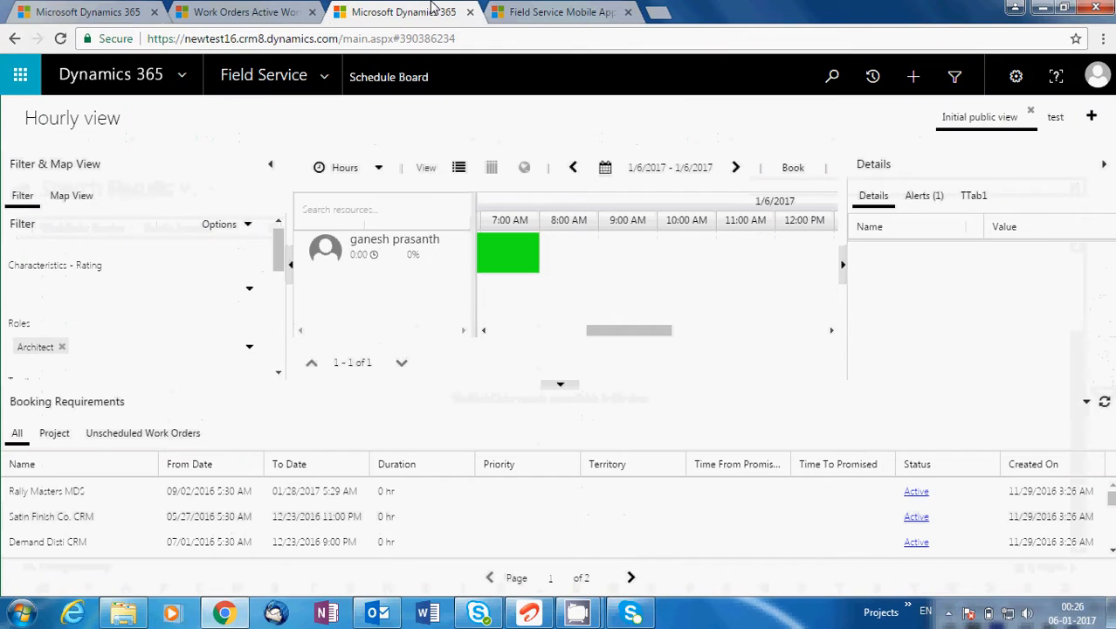
left_click(245, 9)
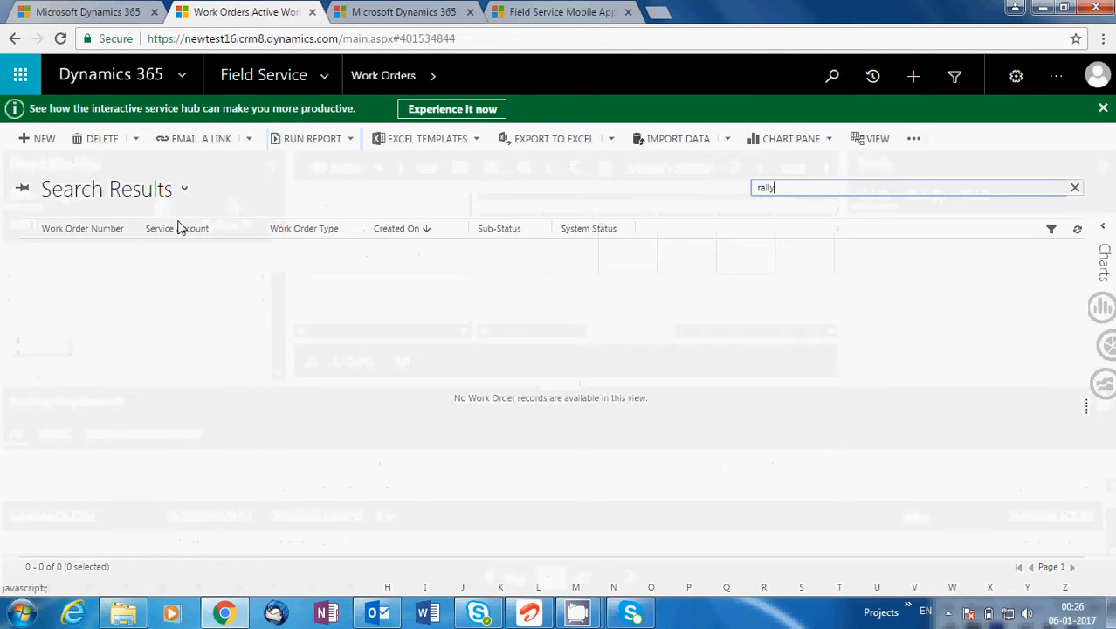
left_click(1075, 187)
Show the unscheduled work orders in the schedule board's booking requirements and compare them with the Active Work Orders list
left_click(439, 9)
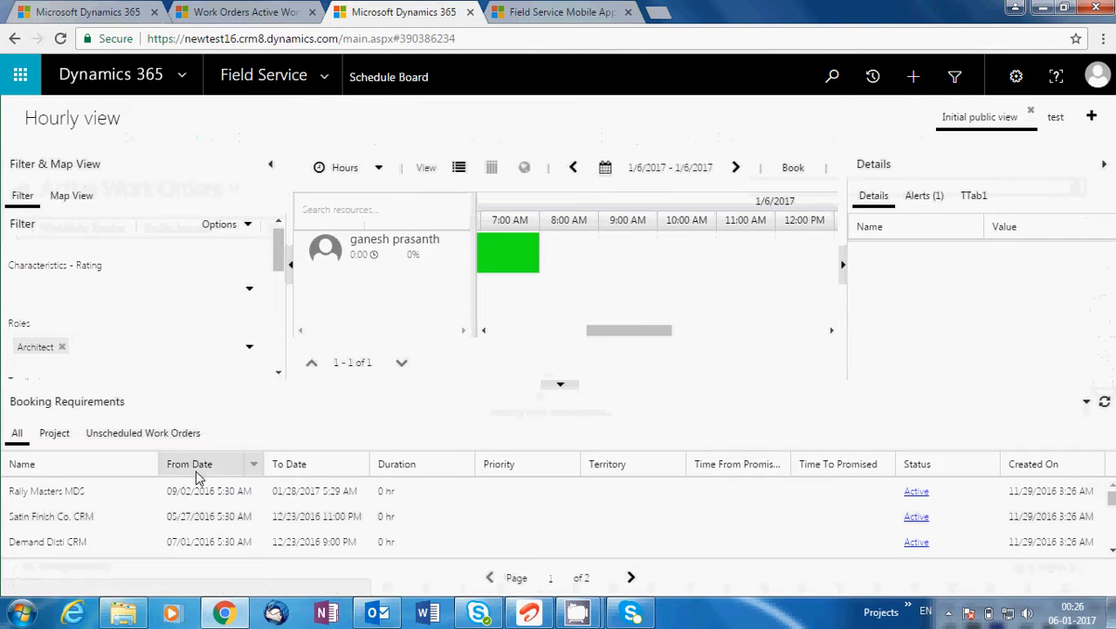
left_click(144, 433)
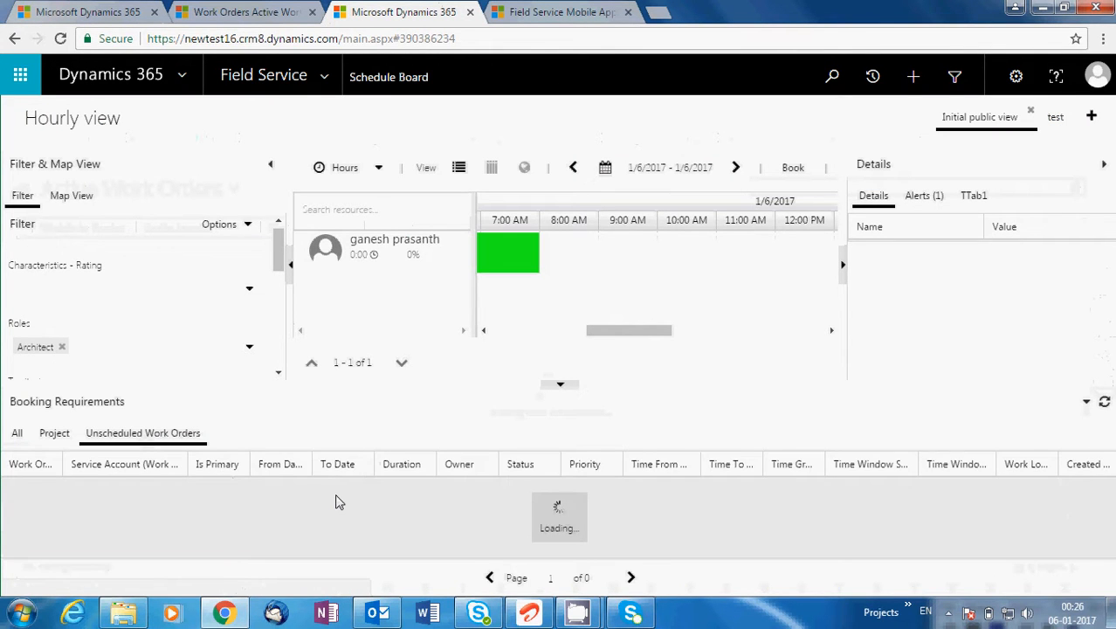
left_click(131, 8)
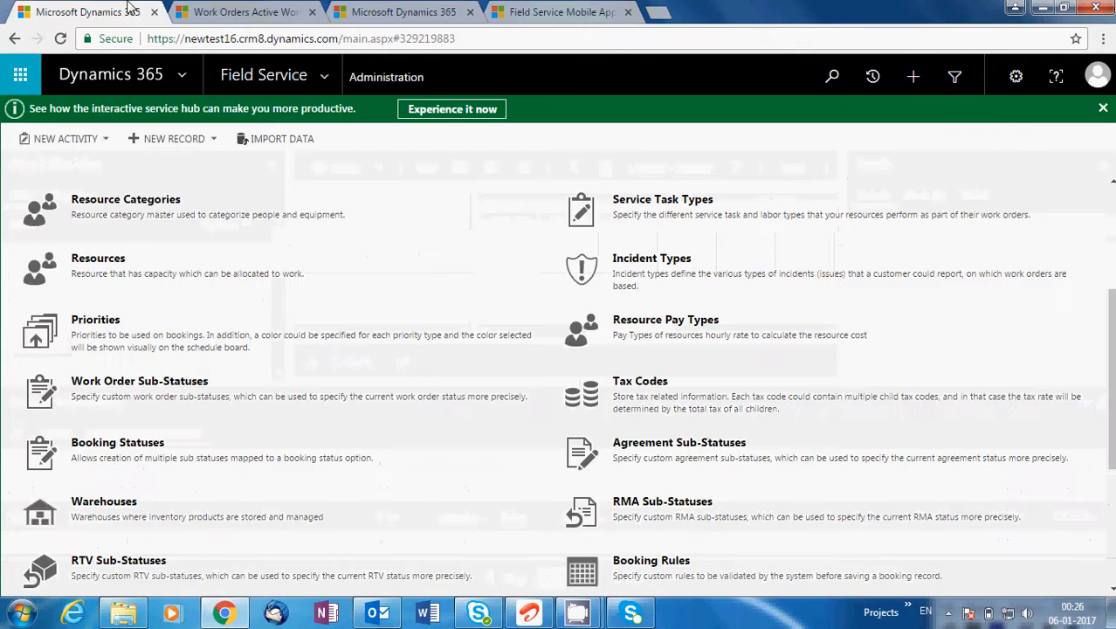
left_click(223, 11)
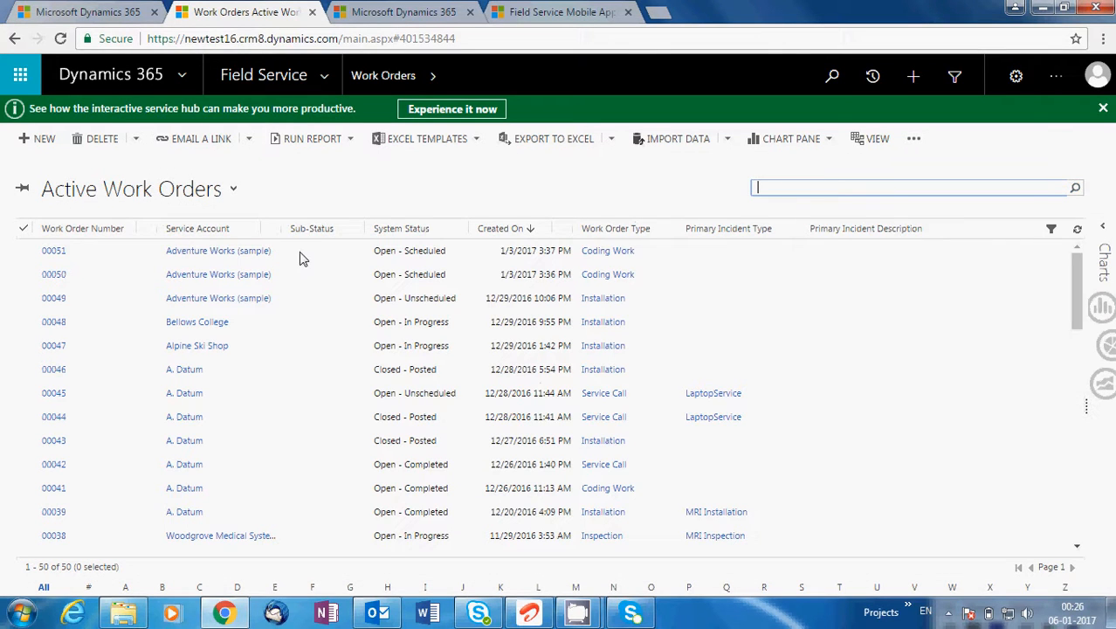
left_click(446, 10)
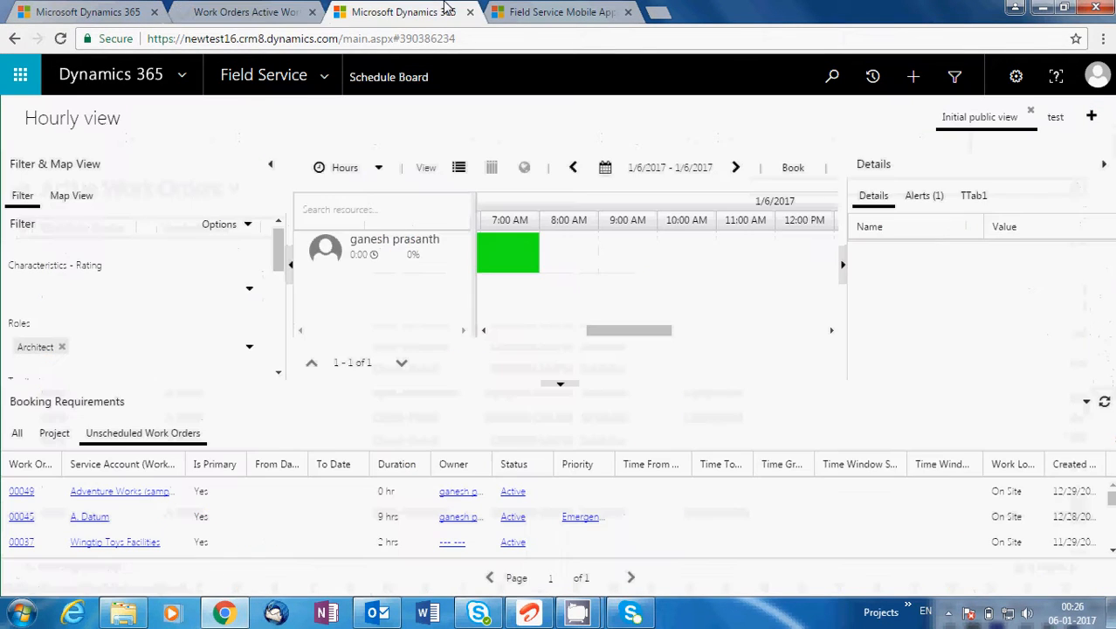
left_click(243, 11)
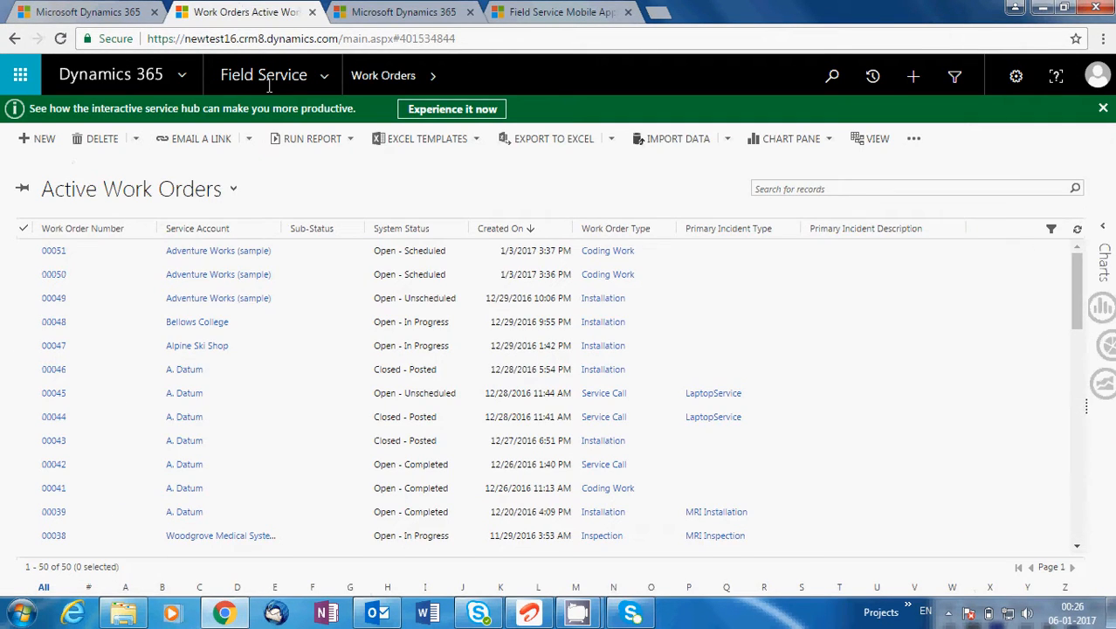
Open the unscheduled Adventure Works (sample) installation work order and bring up the available choices for its Priority
double_click(320, 301)
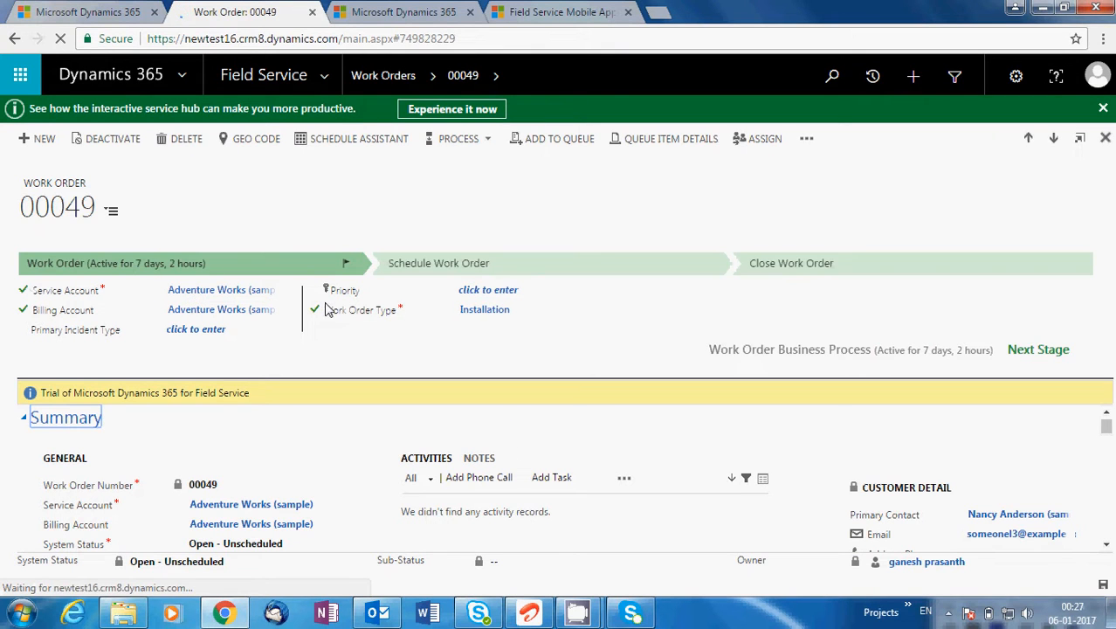
left_click(502, 294)
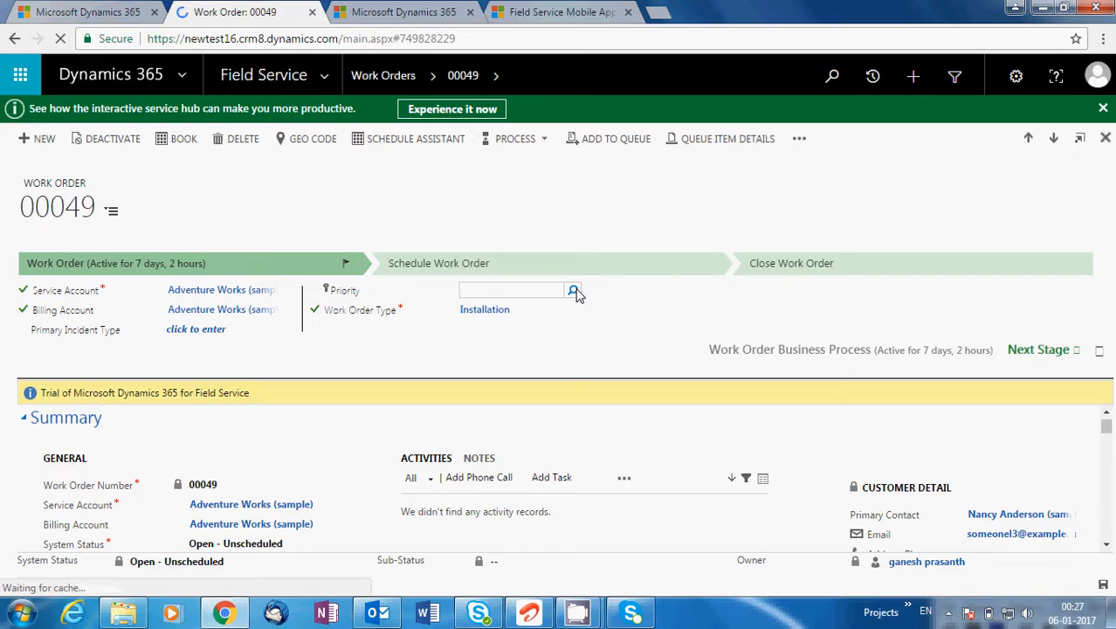
left_click(576, 292)
Check the schedule board again and review the Priorities and sub-status entries in the Field Service administration
left_click(379, 7)
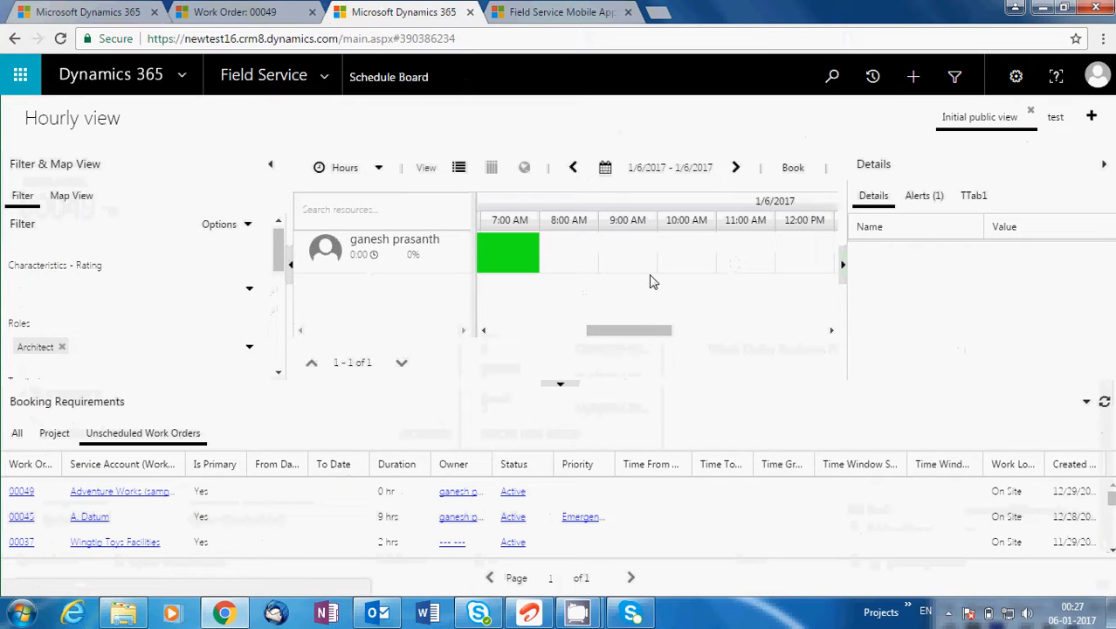
left_click(101, 7)
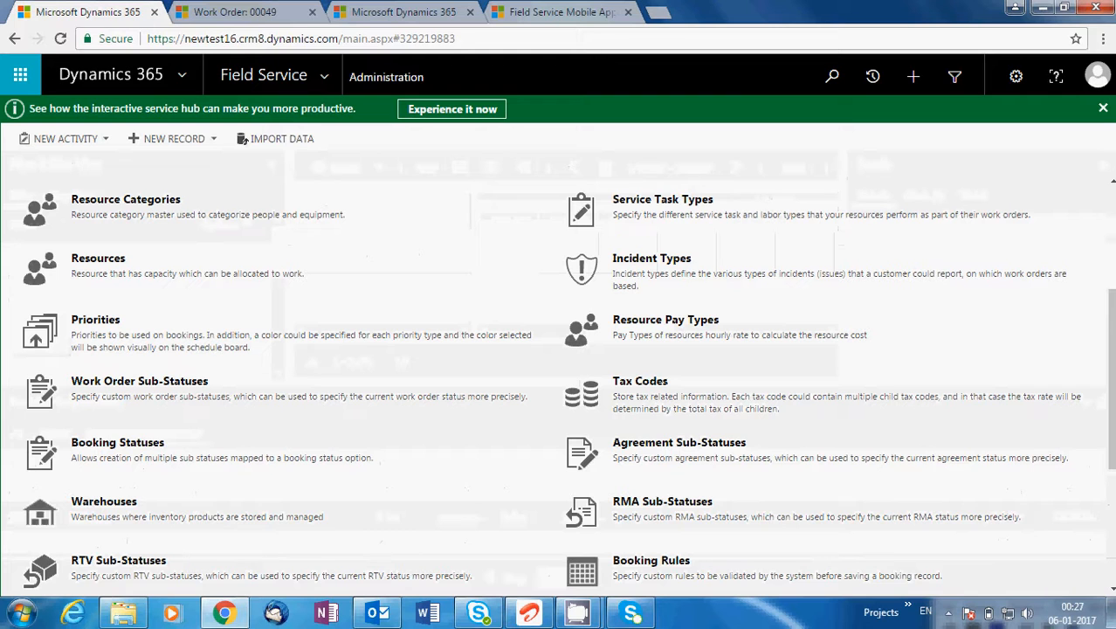
left_click_drag(1110, 320, 1110, 351)
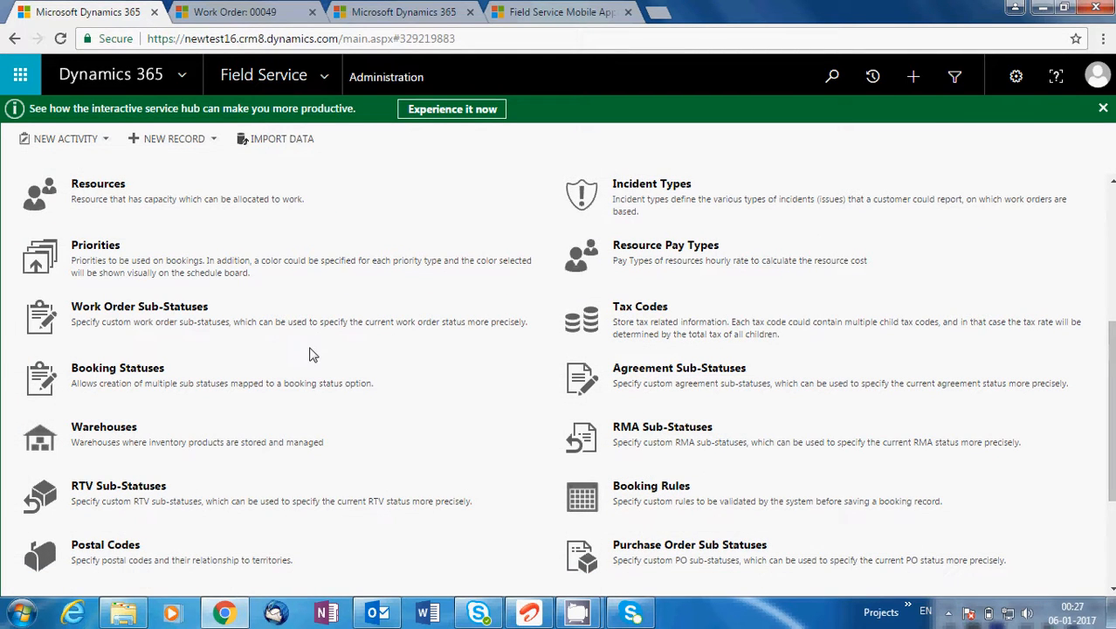
left_click(396, 9)
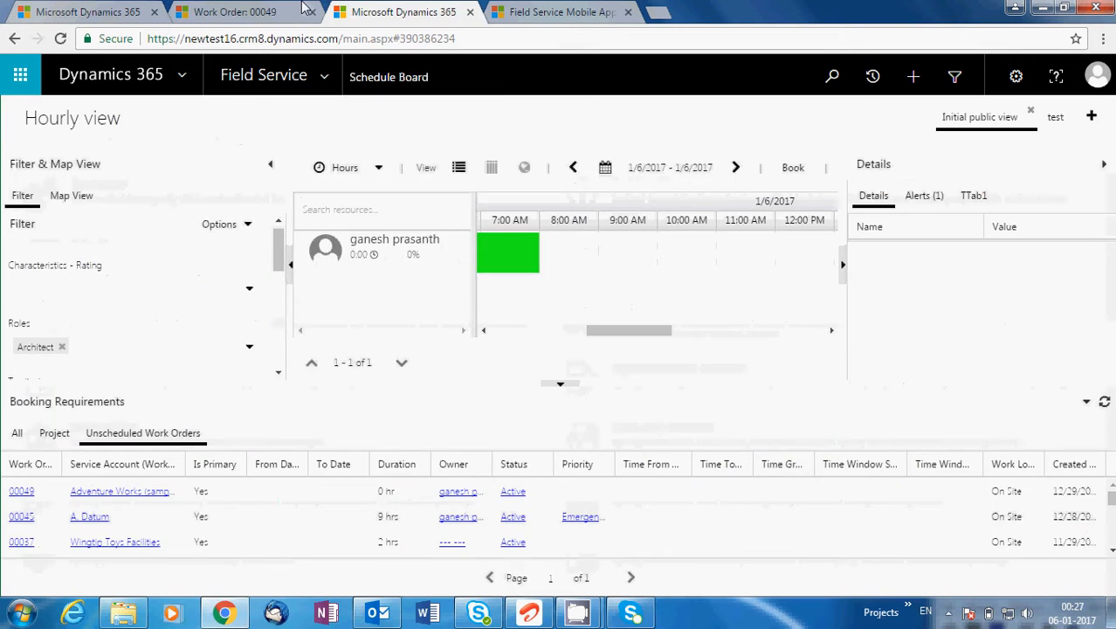
Return to the open Adventure Works (sample) work order and examine its priority choices, general details and incidents
left_click(298, 9)
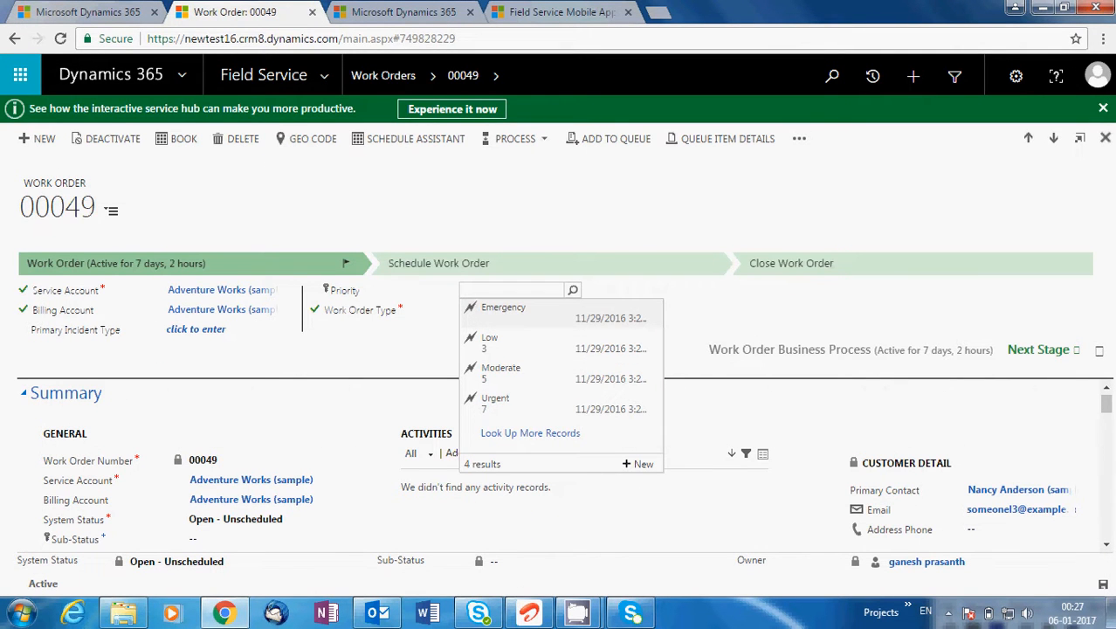
left_click(1106, 543)
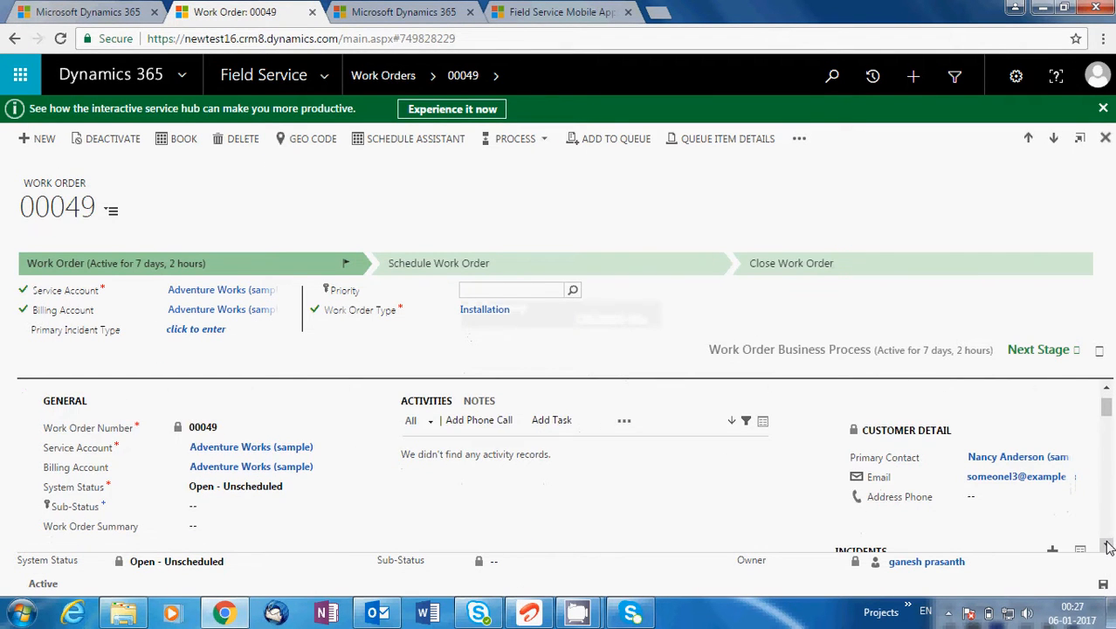
left_click(1106, 543)
left_click(1106, 543)
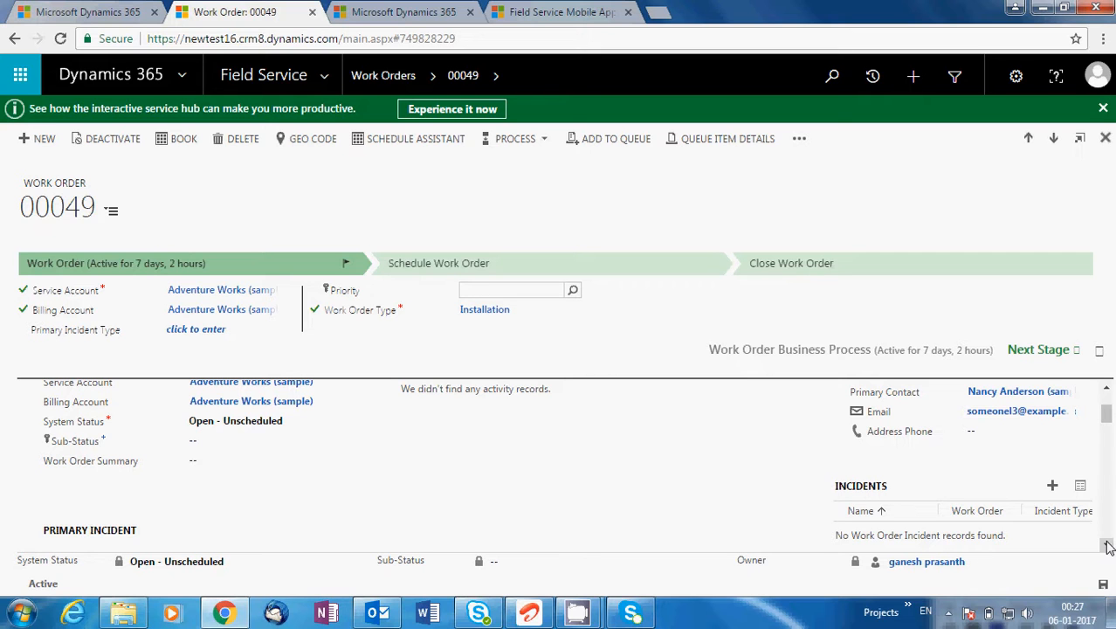
Show the Active Work Order Sub-Statuses from the Field Service administration and open the Parts Received sub-status
left_click(409, 7)
left_click(271, 12)
left_click(118, 11)
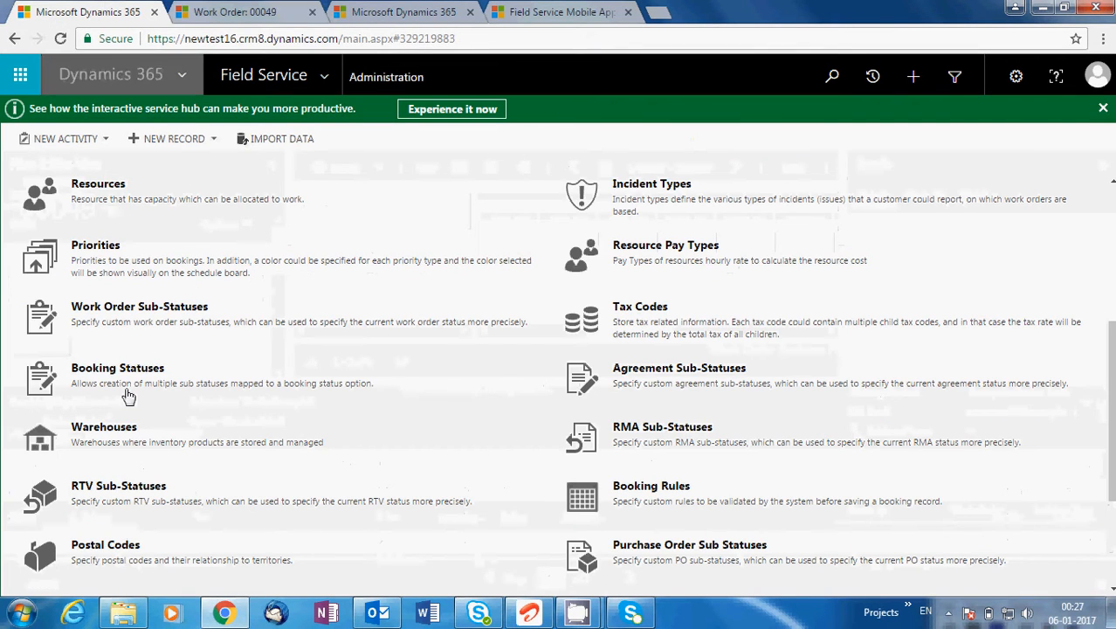
left_click(169, 313)
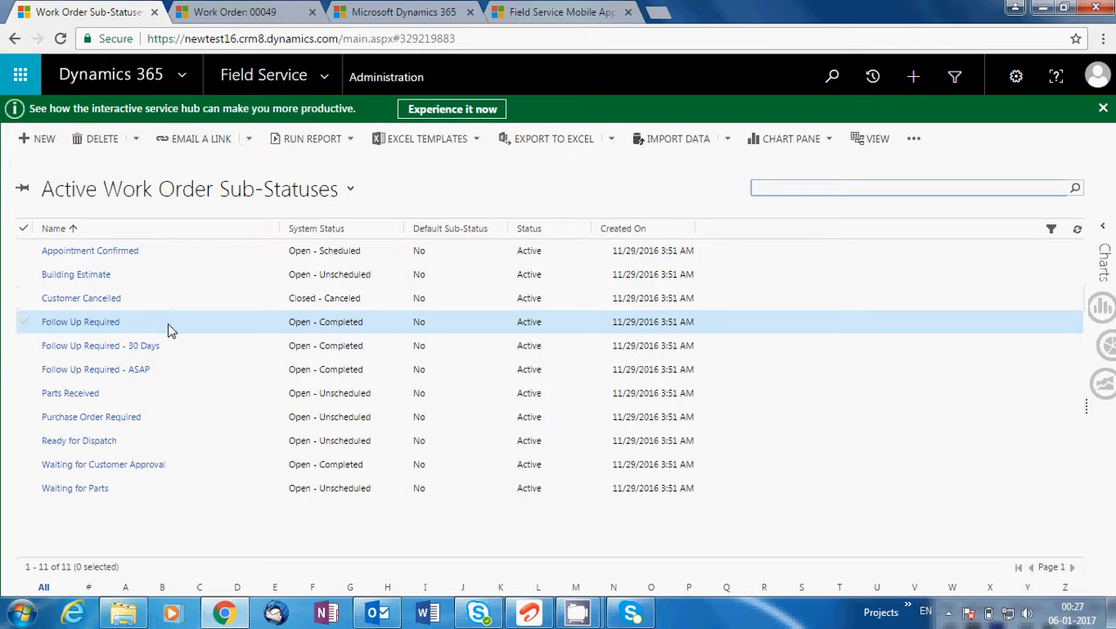
left_click(186, 398)
double_click(185, 393)
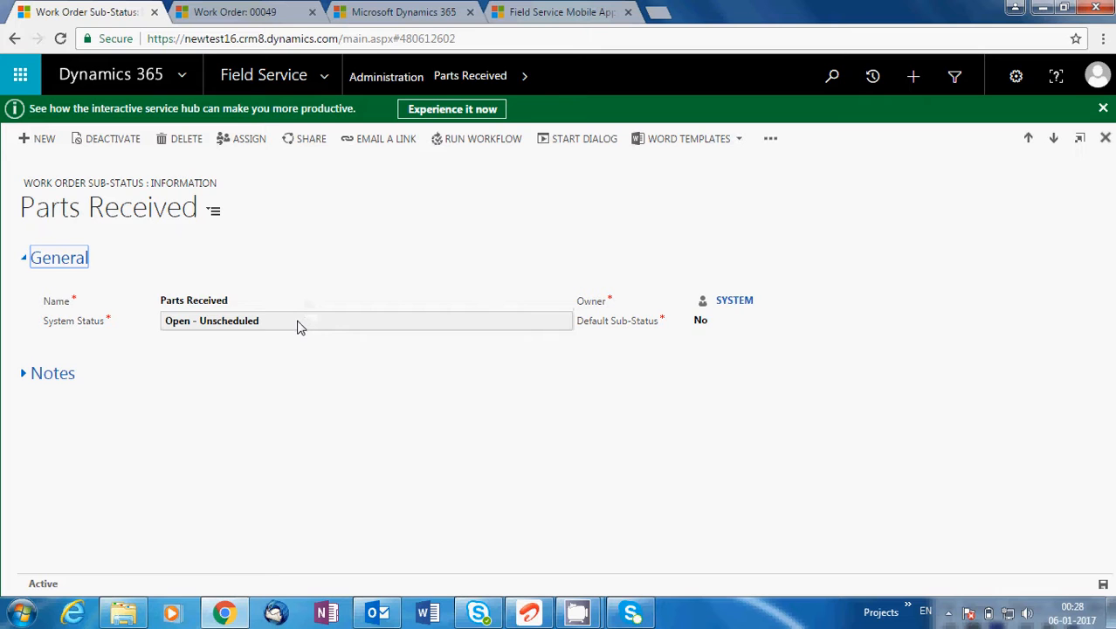
Return to the open work order and review the choices available for its Sub-Status
left_click(258, 11)
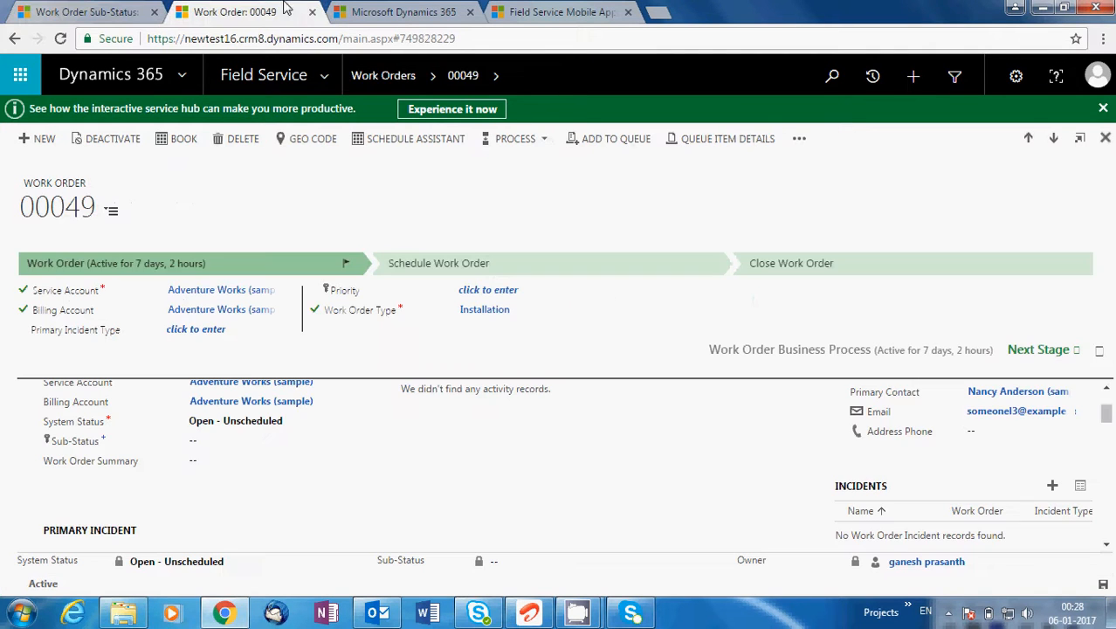
left_click(272, 442)
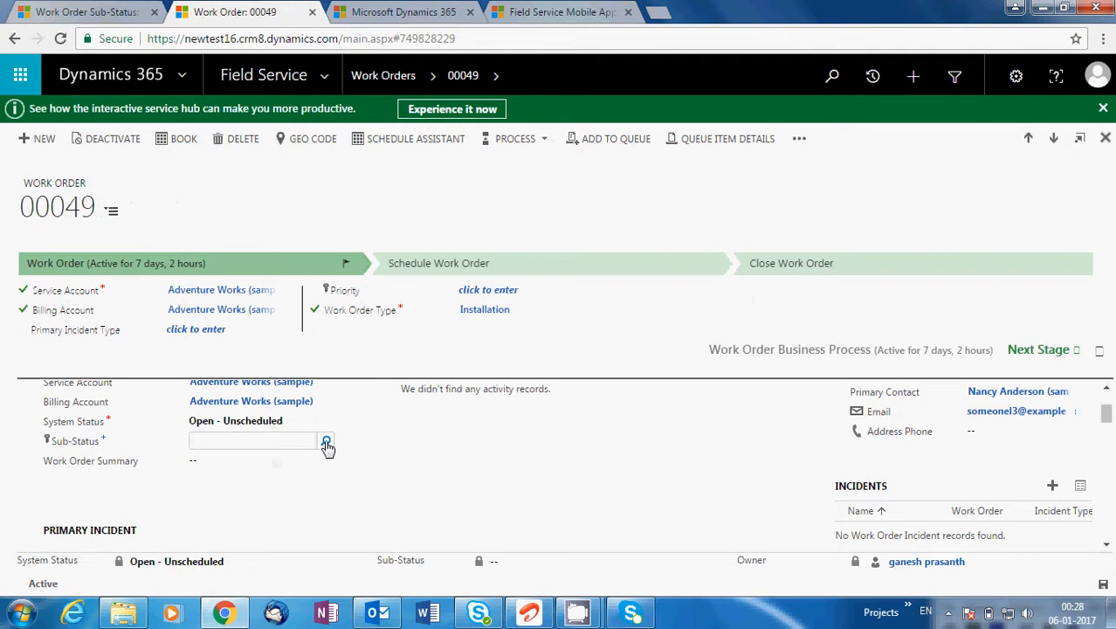
left_click(325, 442)
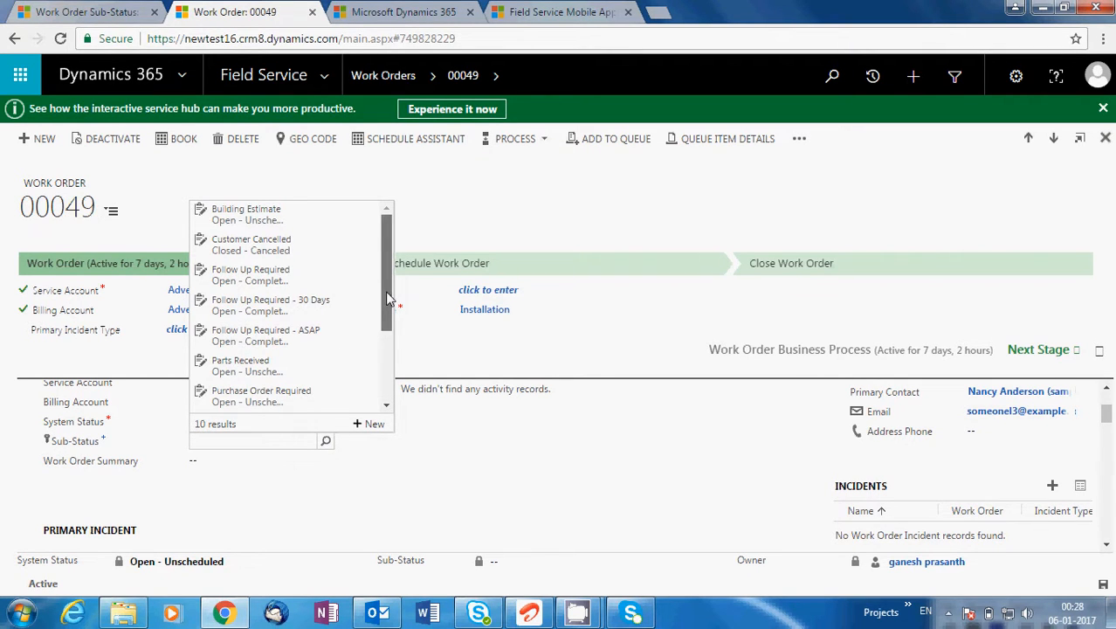
left_click_drag(385, 288, 386, 390)
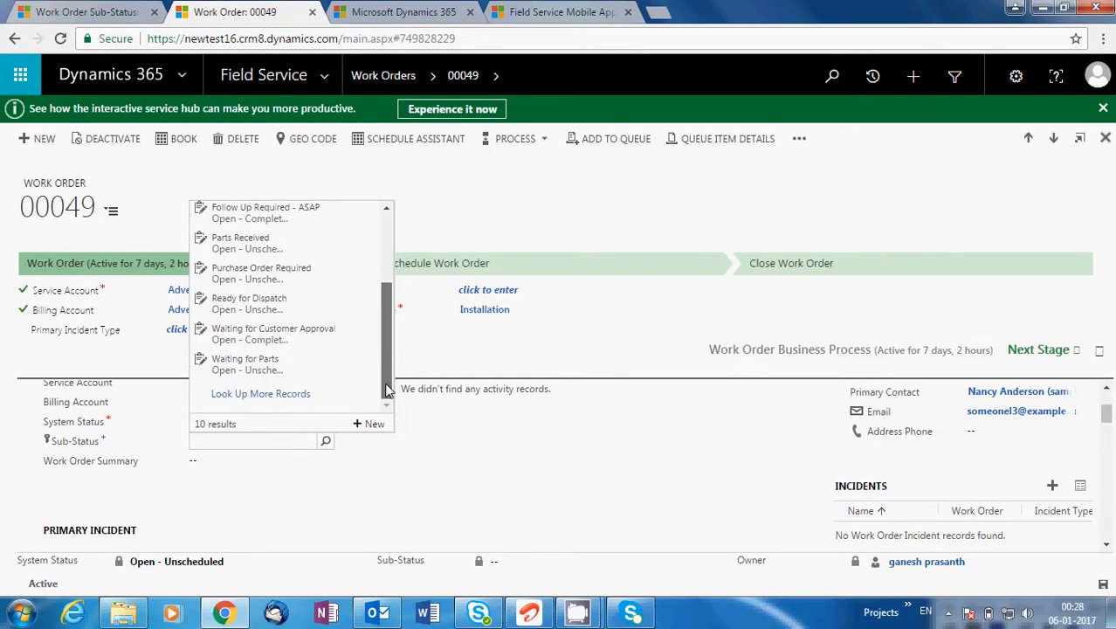
left_click(316, 491)
Leave the Parts Received record and show the Work Order Sub-Statuses area of the Field Service administration page
left_click(124, 10)
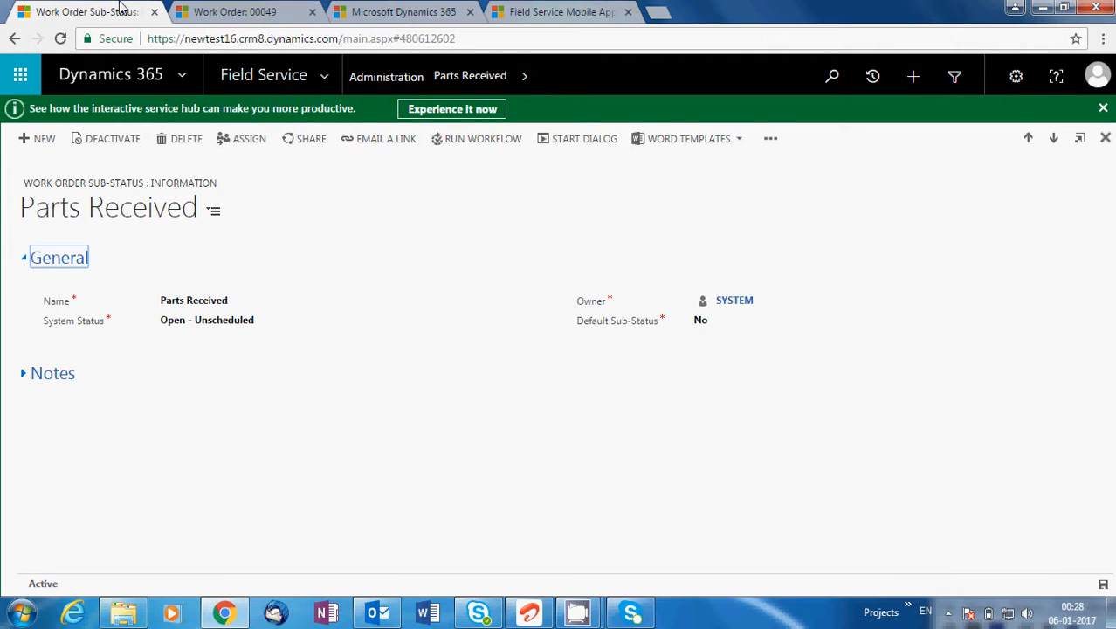
left_click(407, 81)
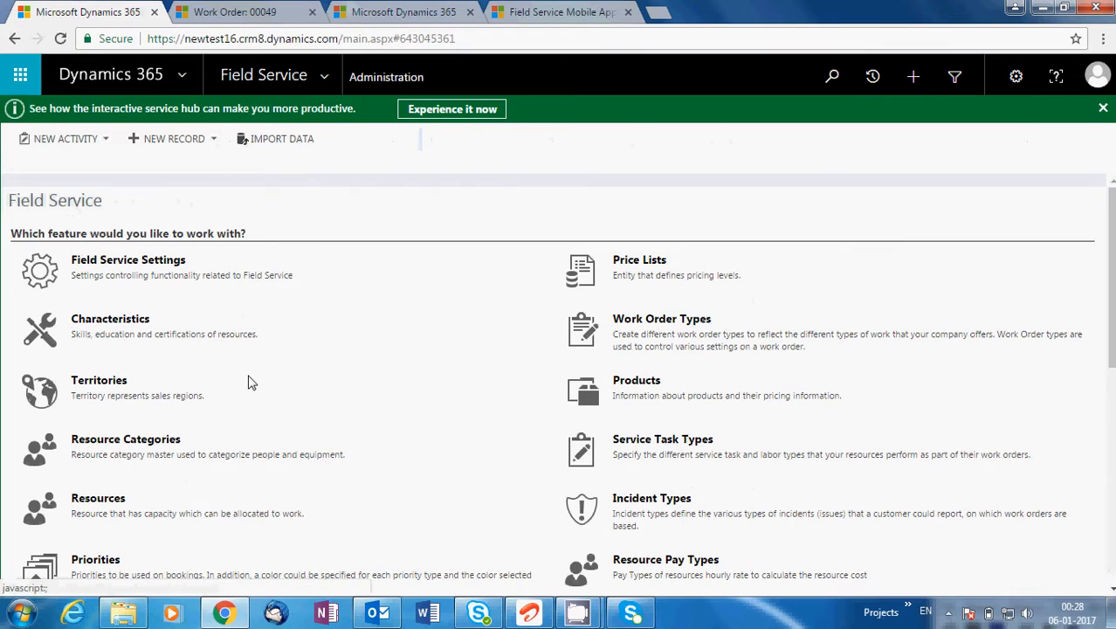
left_click_drag(1110, 294, 1111, 426)
Try to set the open work order's Sub-Status to Customer Cancelled, and decline the deactivation
left_click(292, 5)
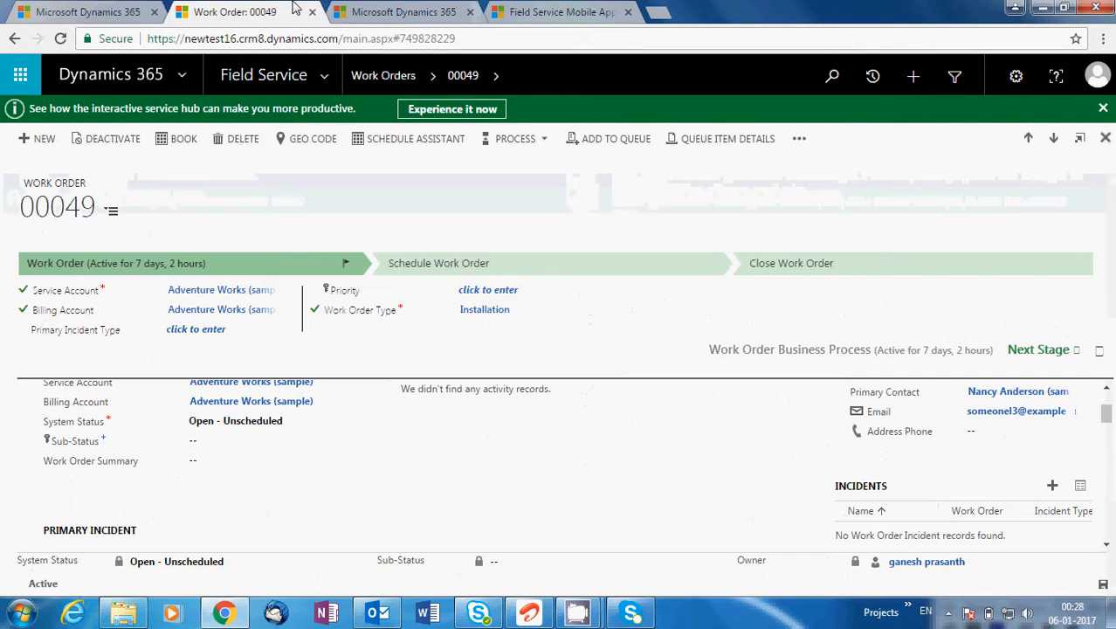
left_click(326, 444)
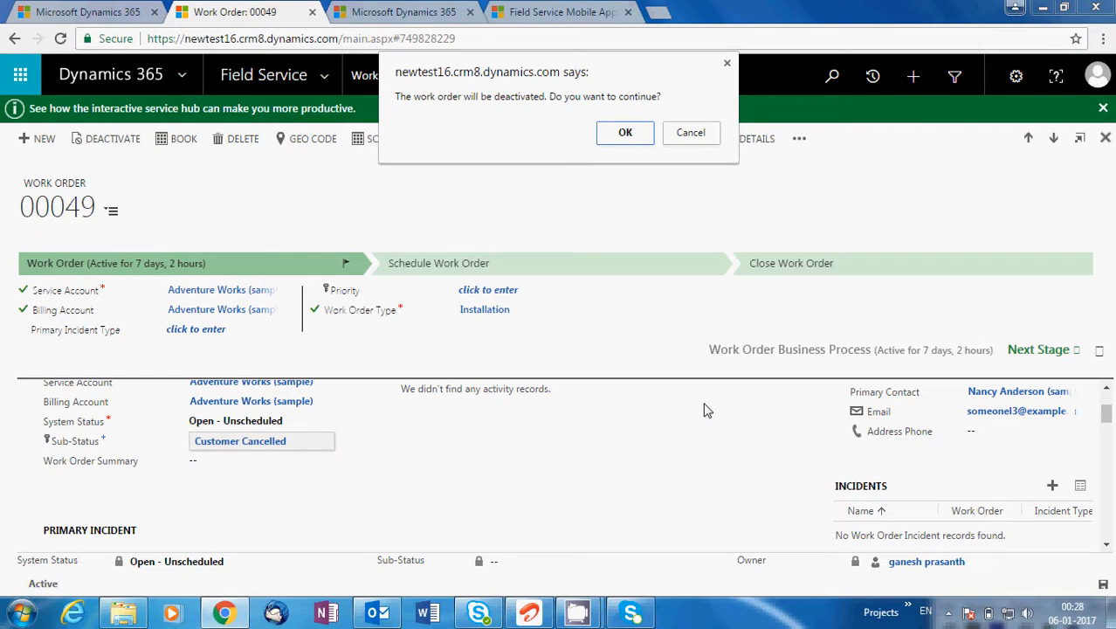
left_click(686, 138)
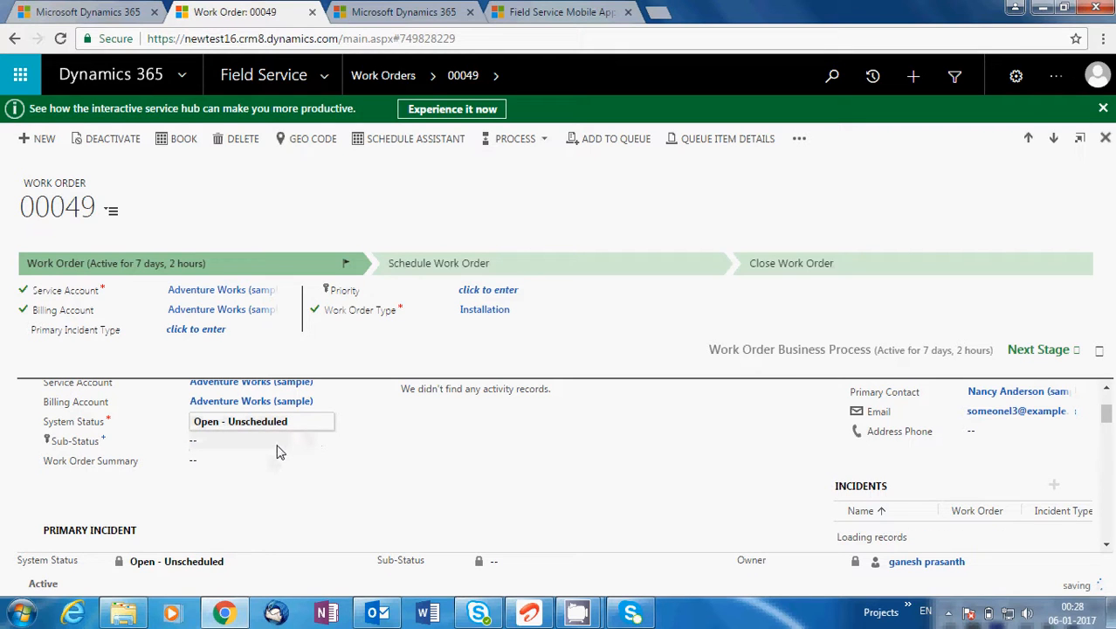
Set the work order's Sub-Status to Waiting for Customer Approval and open that sub-status record
left_click(198, 442)
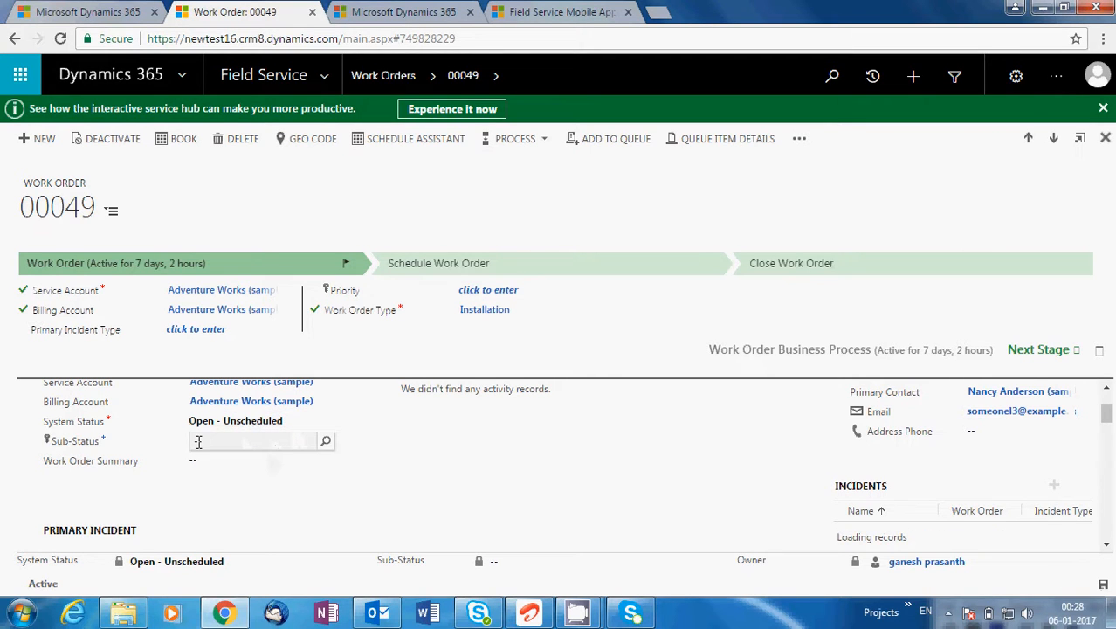
left_click(325, 443)
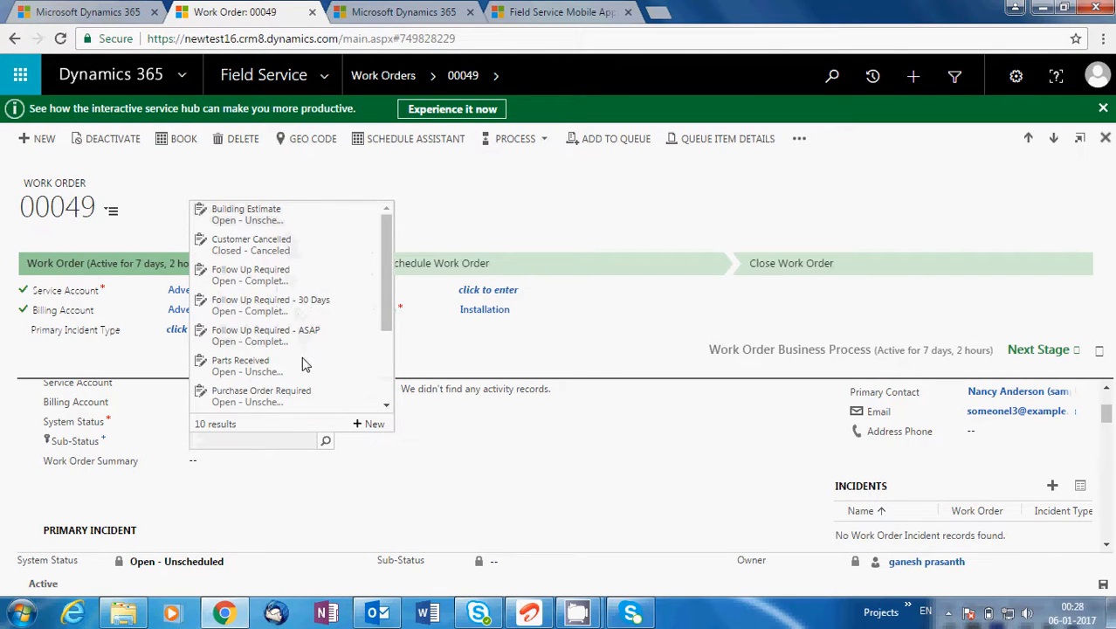
left_click_drag(385, 321, 384, 376)
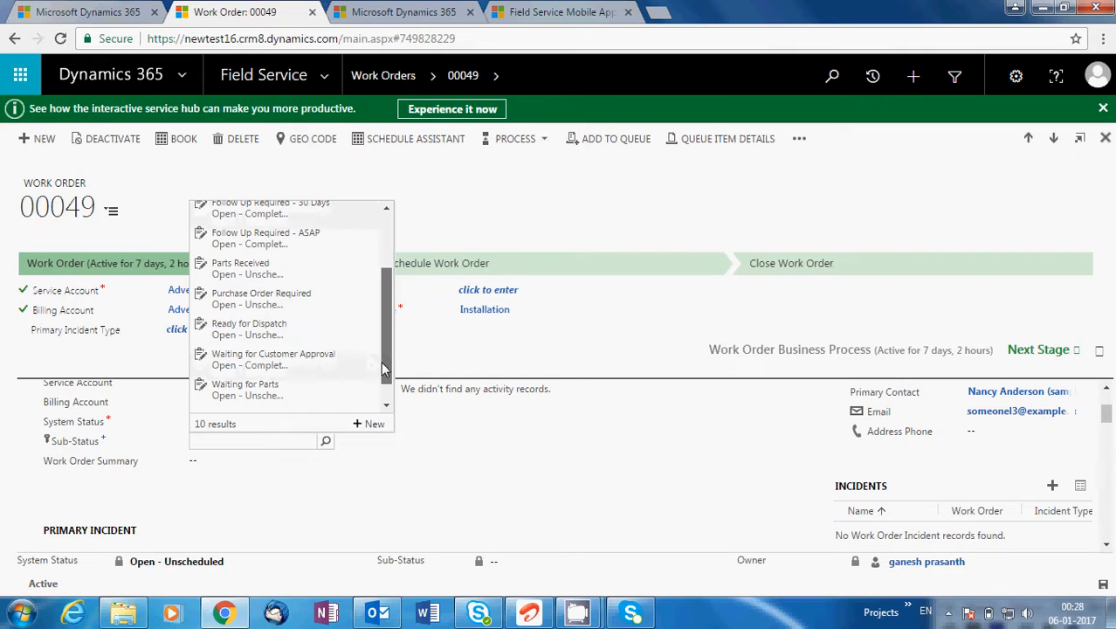
left_click(296, 358)
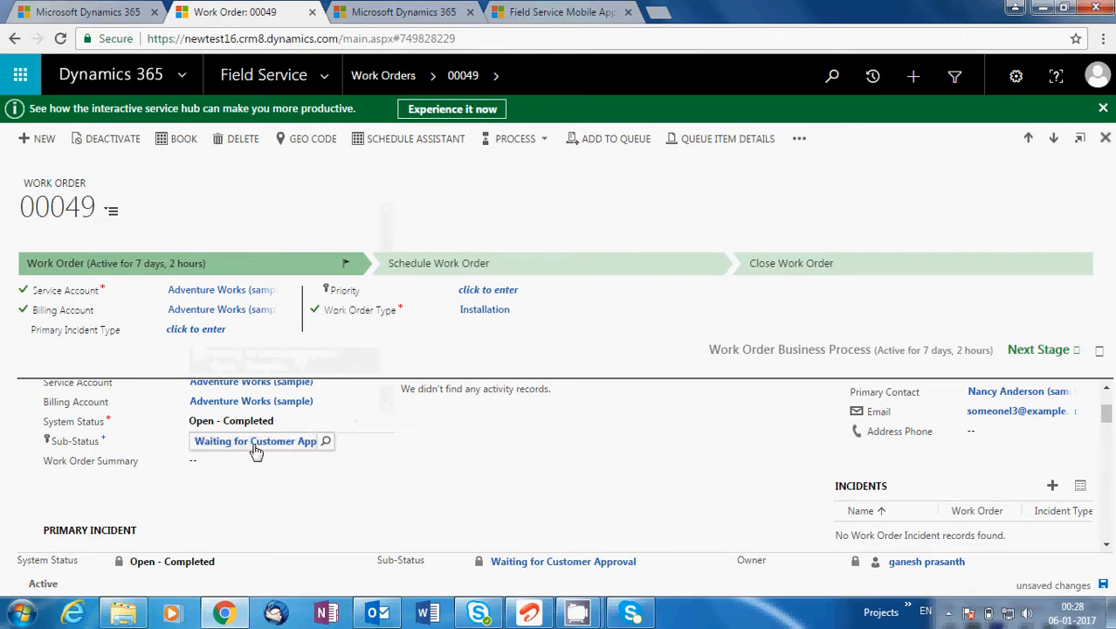
left_click(301, 447)
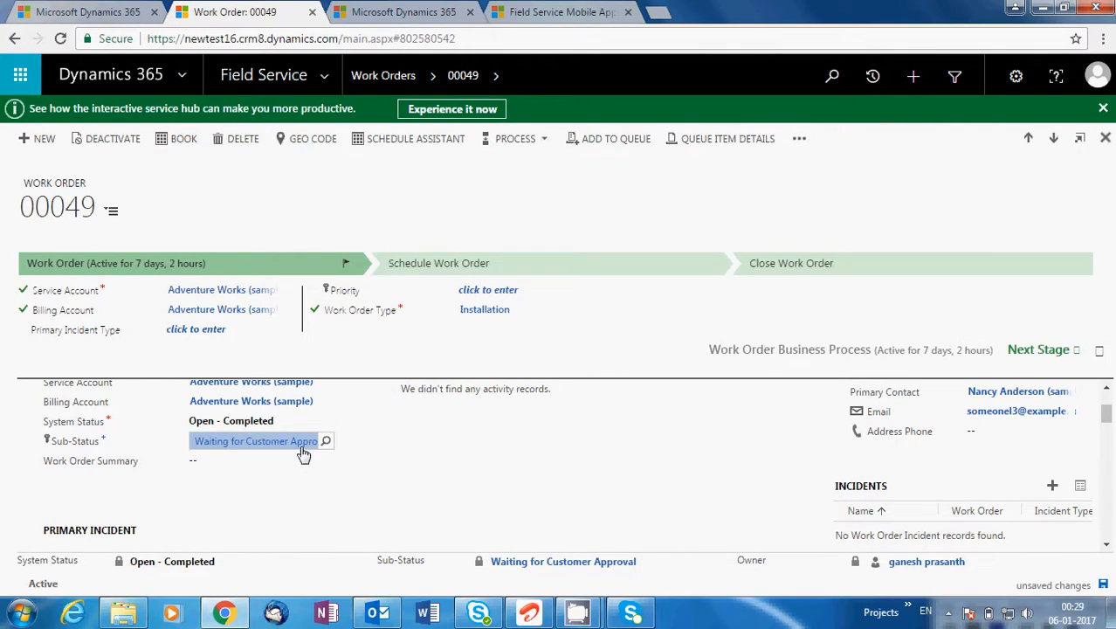
left_click(301, 447)
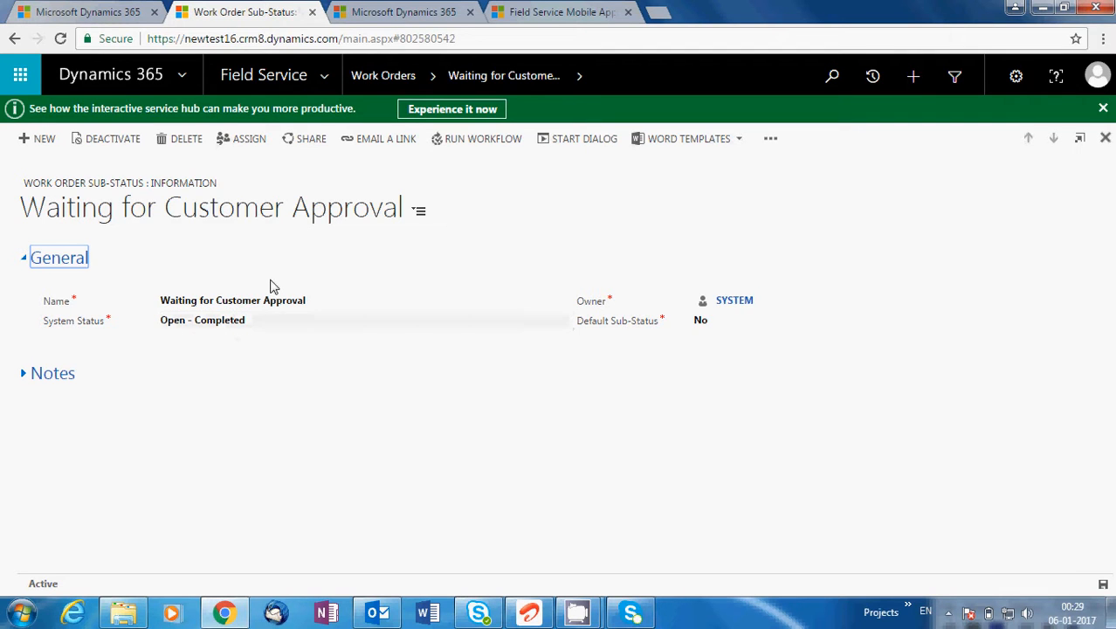
Open Booking Statuses from the Field Service administration page in a separate browser tab
left_click(49, 8)
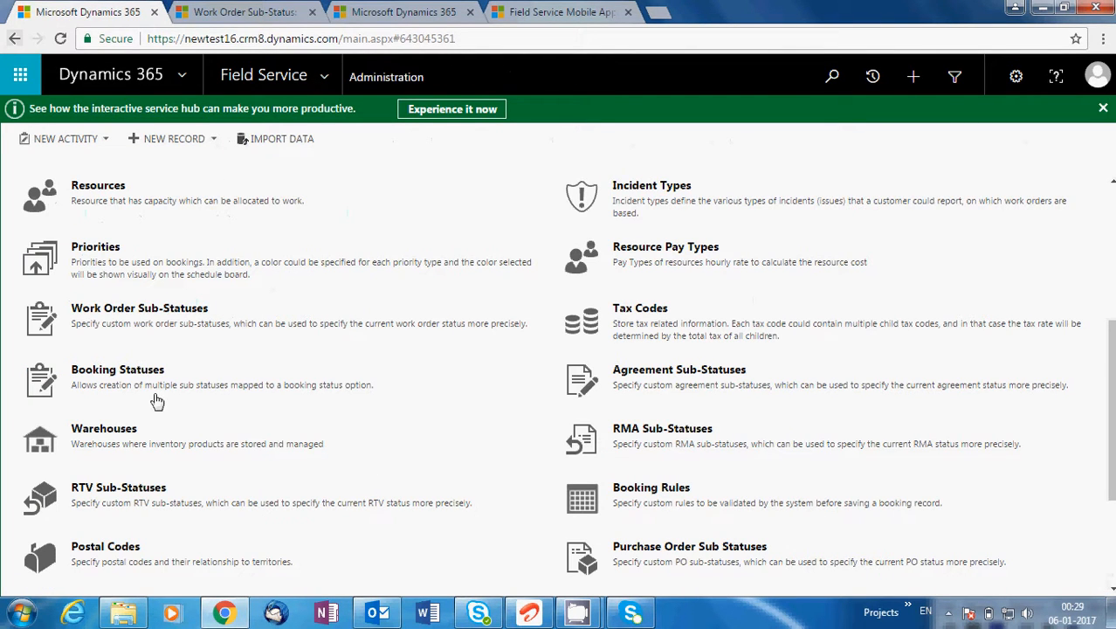
right_click(117, 376)
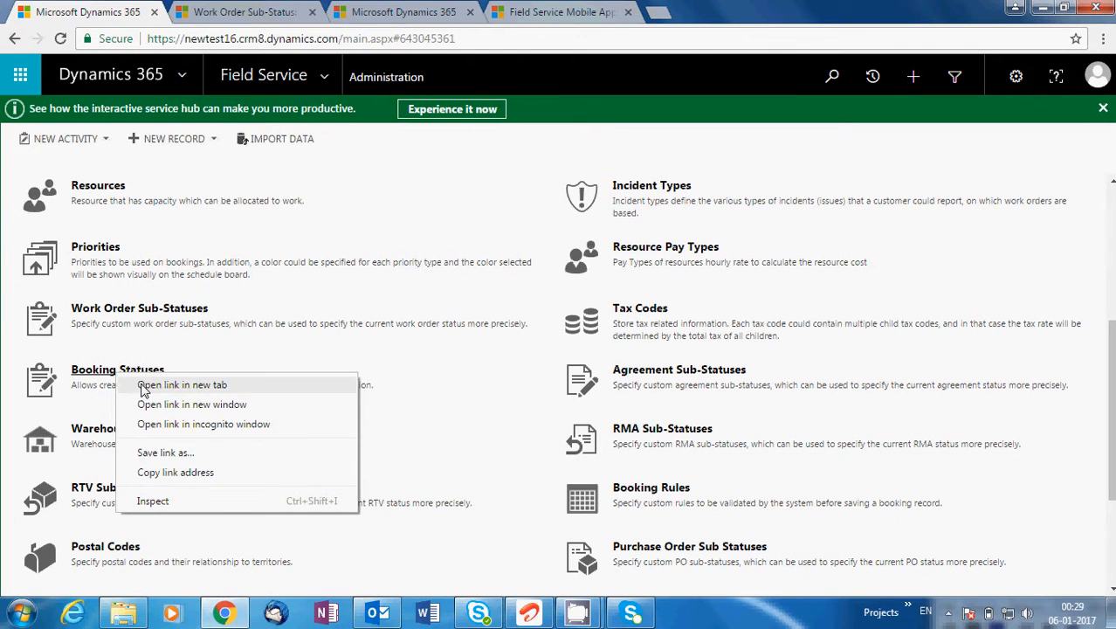
left_click(145, 385)
left_click(276, 8)
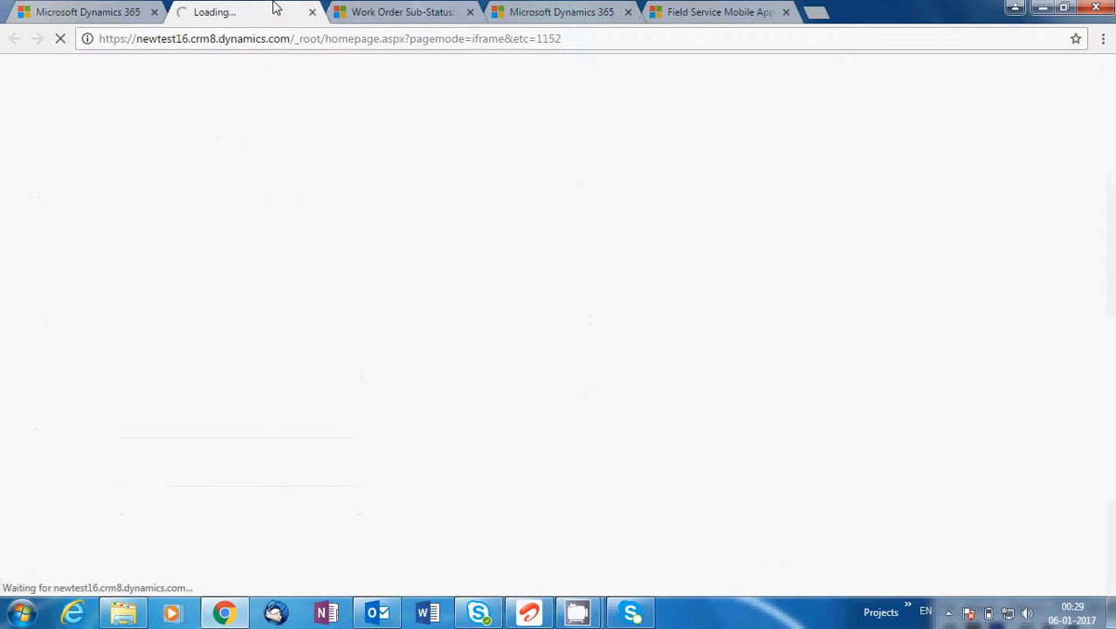
List the Active Bookable Resource Bookings and compare their Booking Status with the entries in Active Booking Statuses
left_click(447, 10)
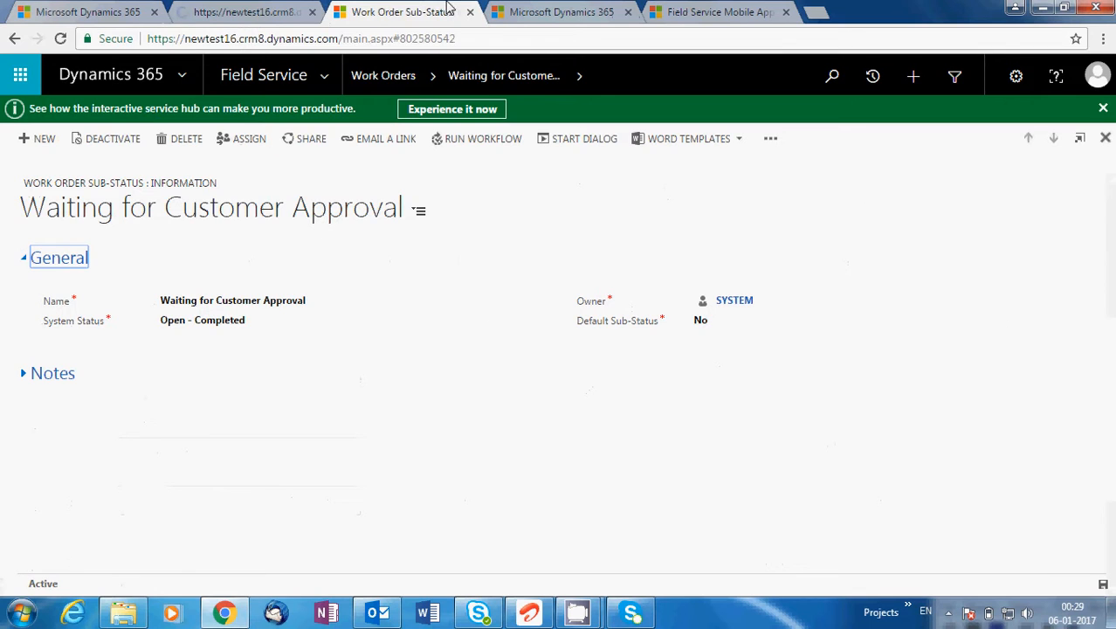
left_click(433, 81)
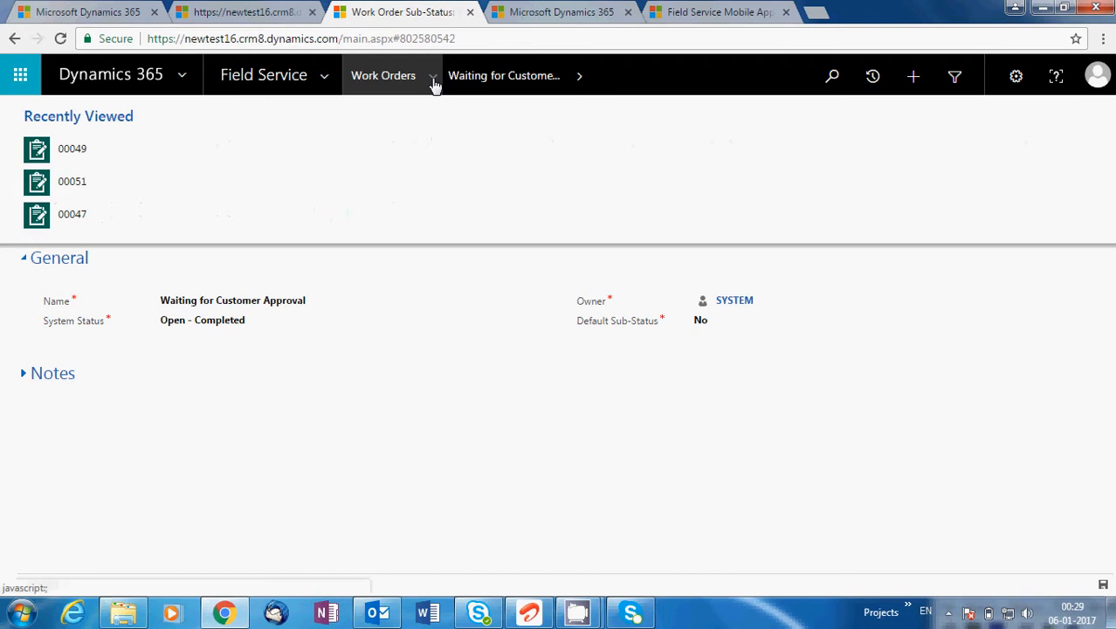
left_click(325, 78)
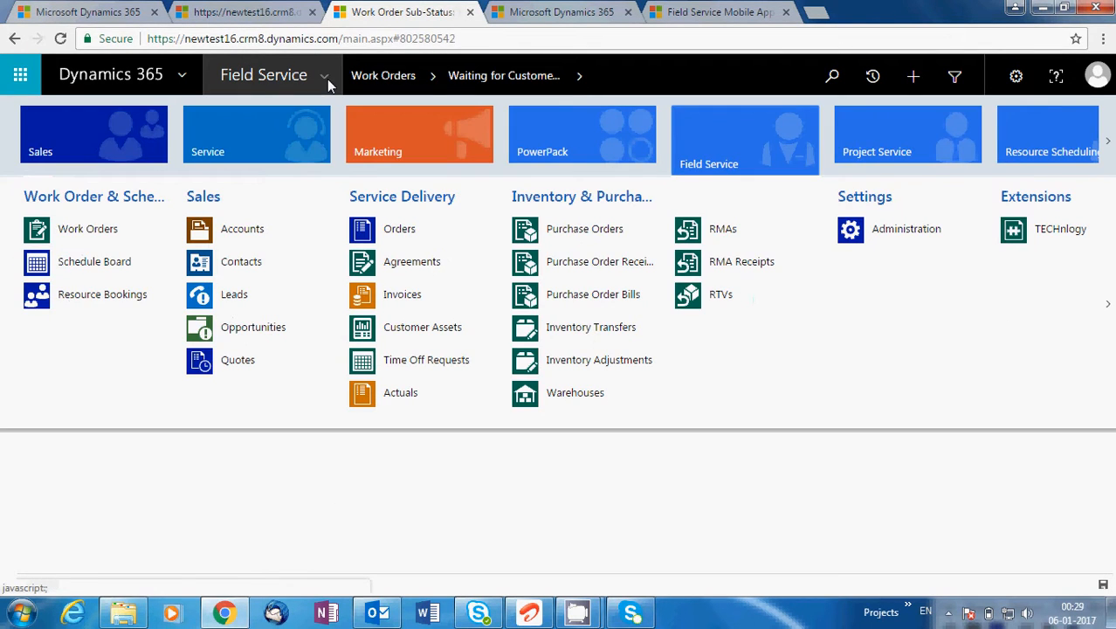
left_click(101, 295)
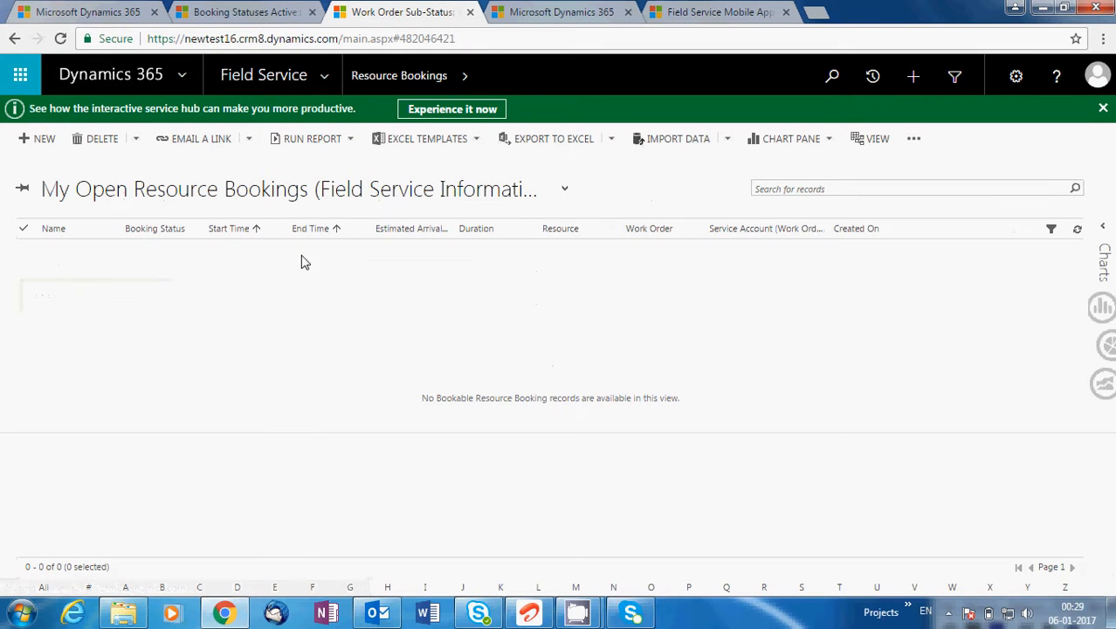
left_click(564, 197)
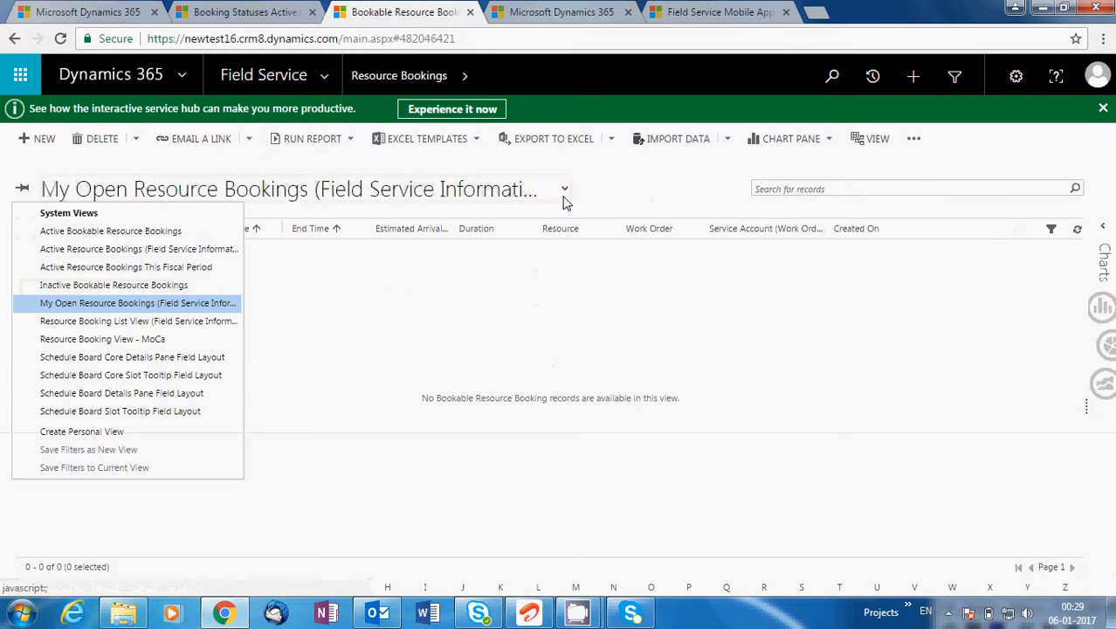
left_click(100, 233)
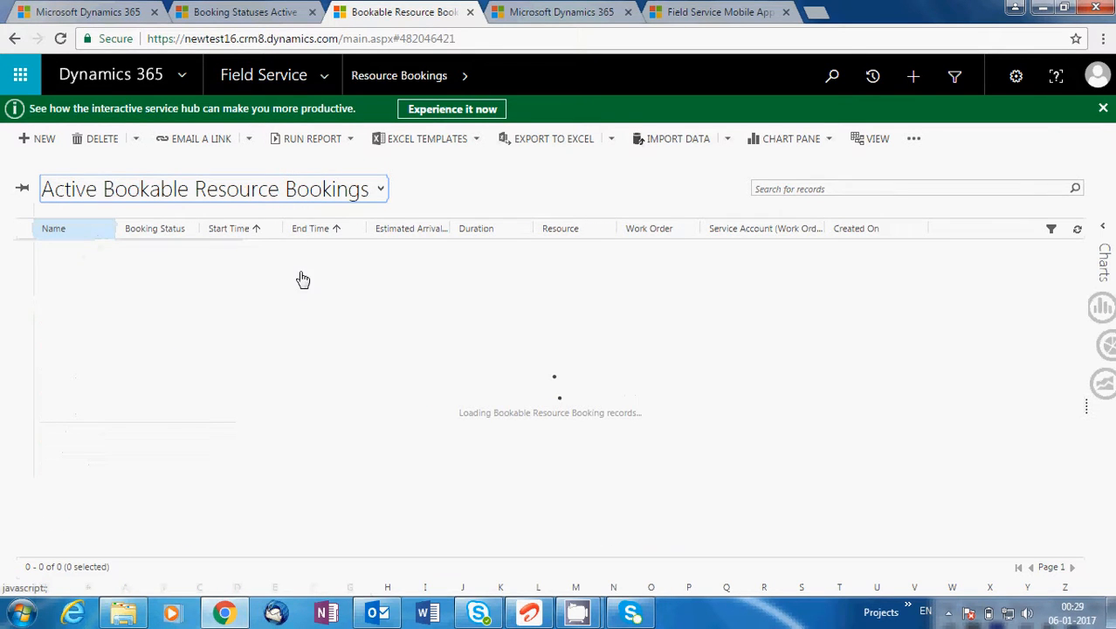
left_click(542, 248)
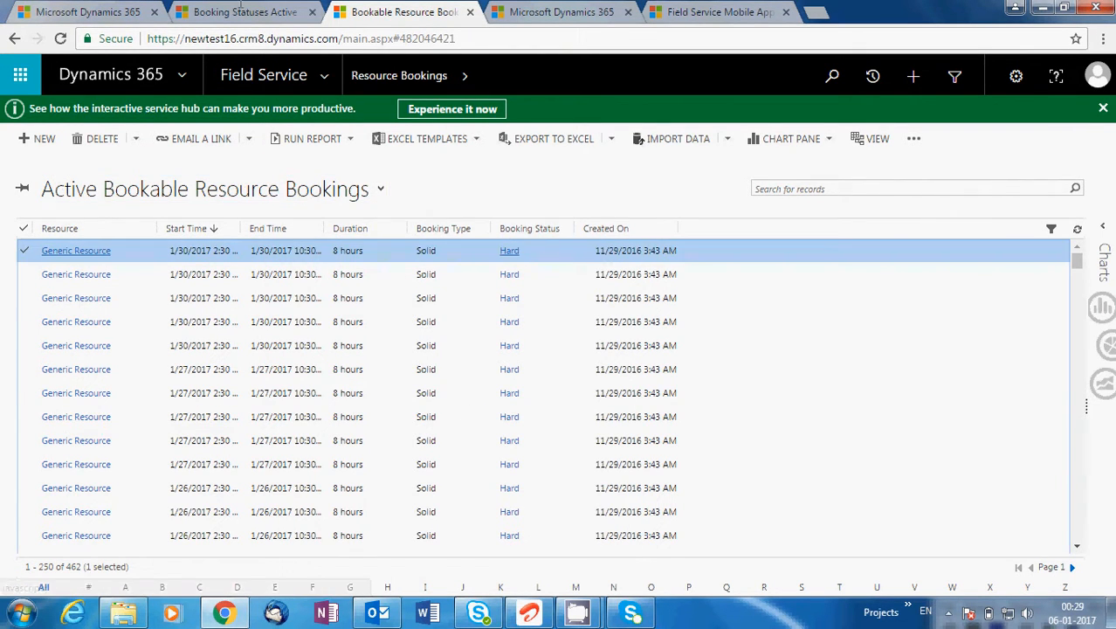
left_click(241, 7)
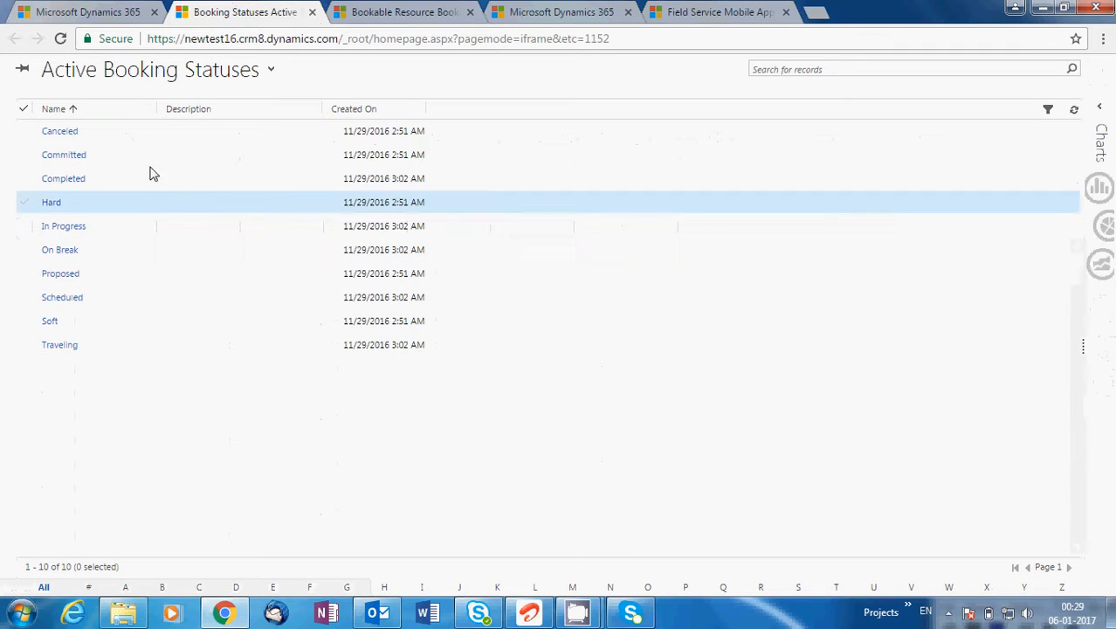
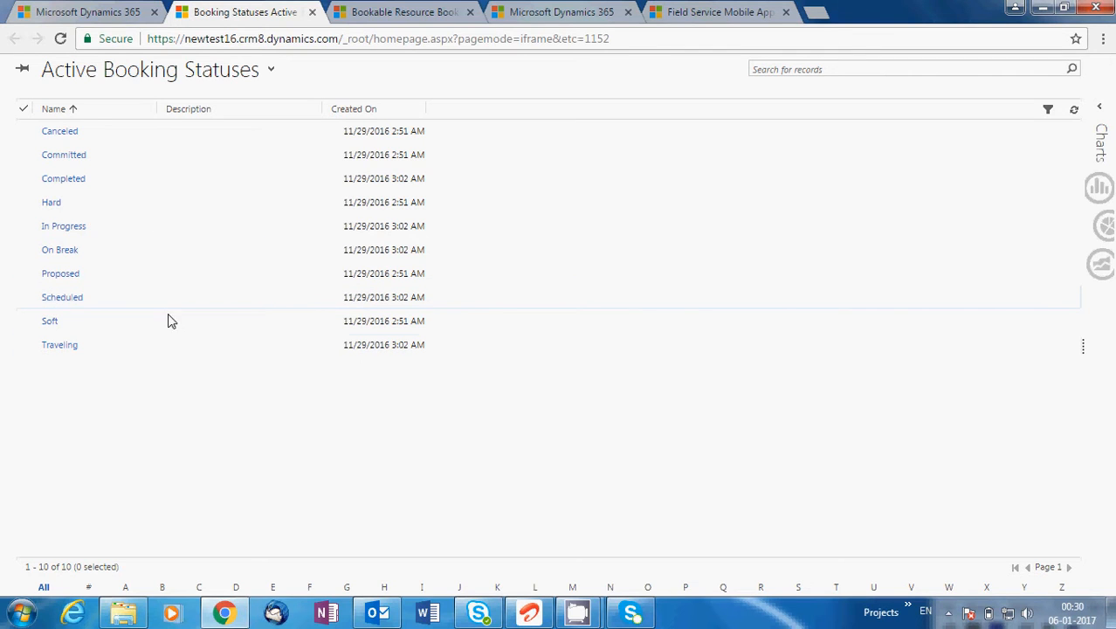
left_click(371, 9)
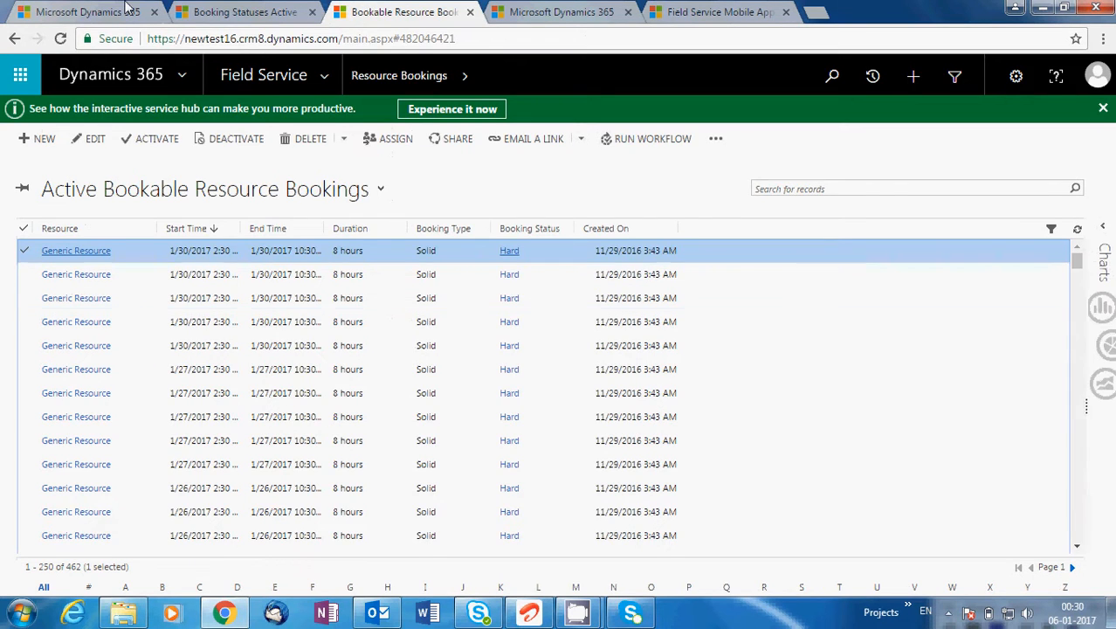
Open Warehouses from the Field Service administration page in a separate browser tab and close the Booking Statuses tab
left_click(93, 9)
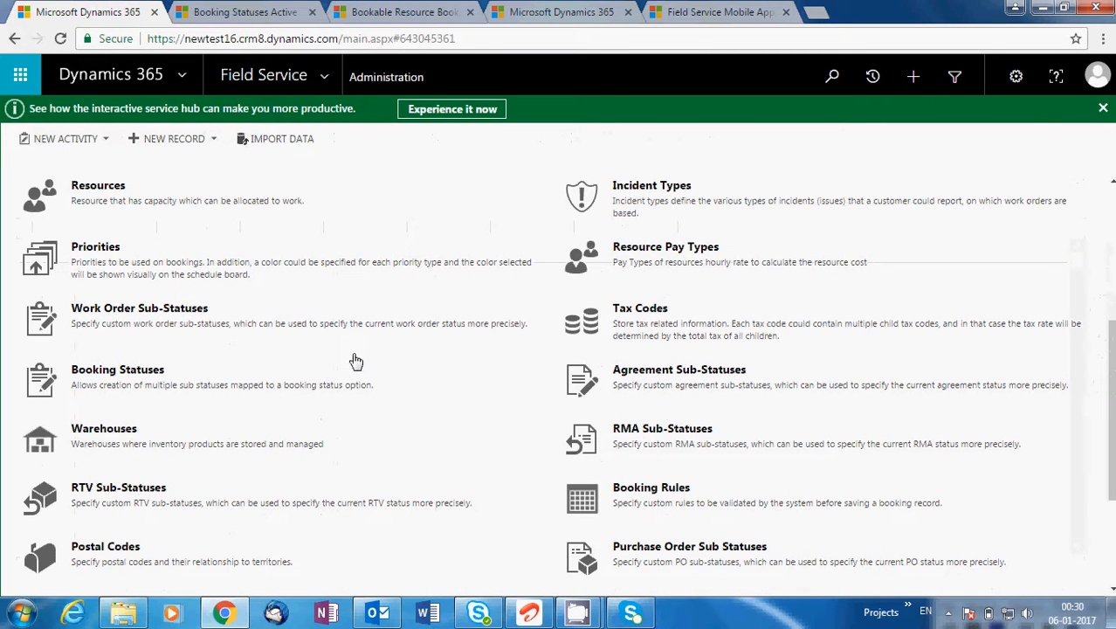
mouse_move(1111, 393)
left_mouse_down()
mouse_move(1112, 414)
mouse_move(1111, 384)
mouse_move(1111, 399)
left_mouse_up()
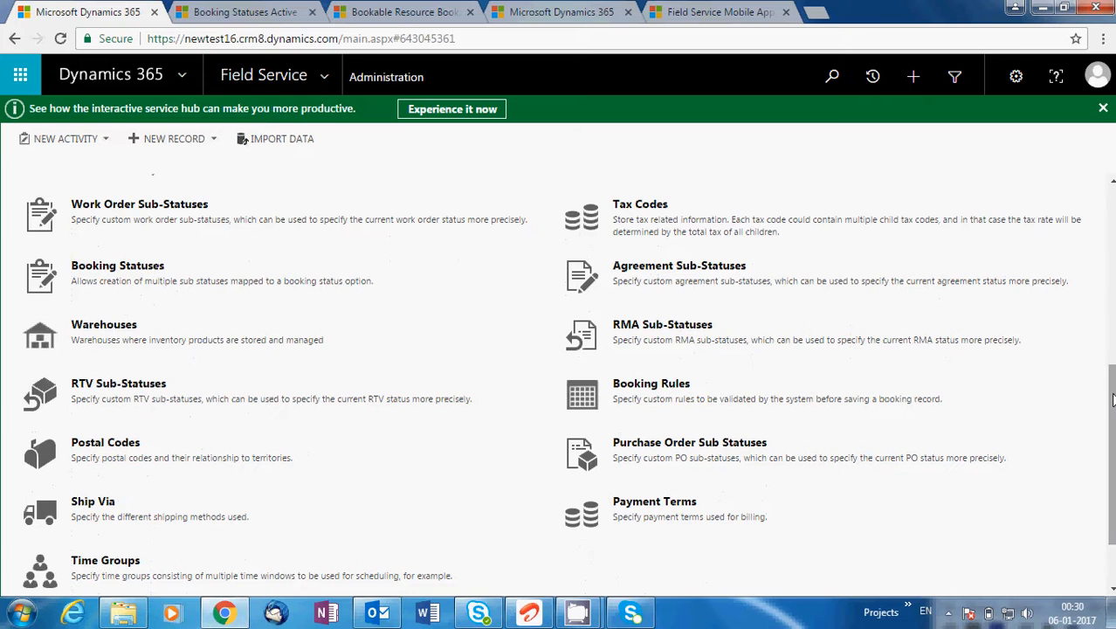
right_click(127, 326)
left_click(175, 332)
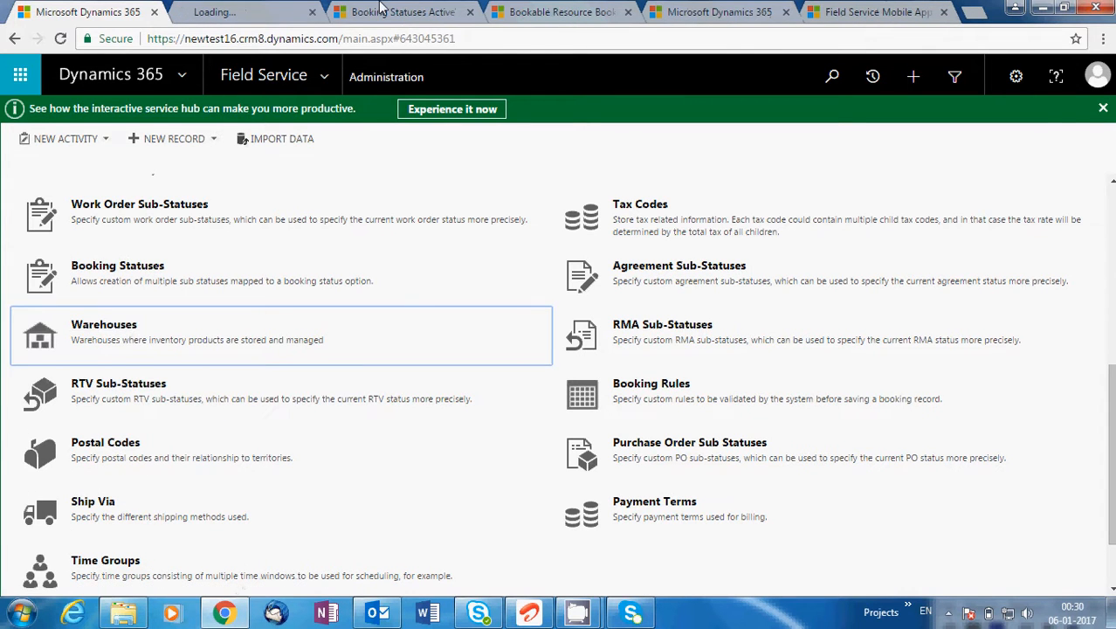
left_click(380, 11)
left_click(469, 13)
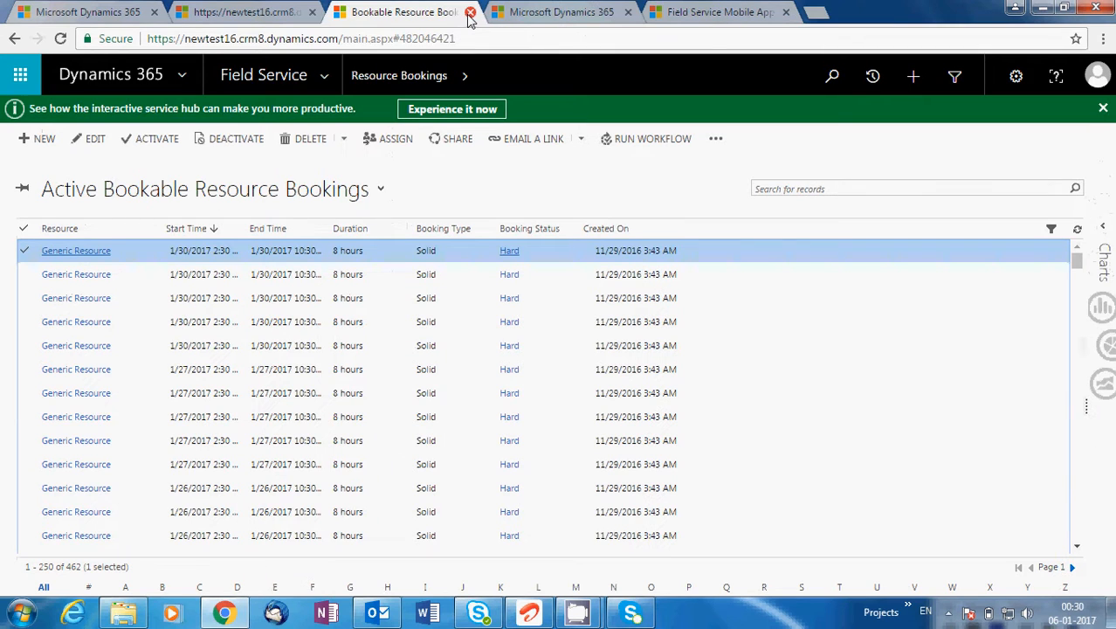
Close the Bookable Resource Bookings browser tab and switch to the tab listing the Active Warehouses
left_click(469, 14)
left_click(284, 8)
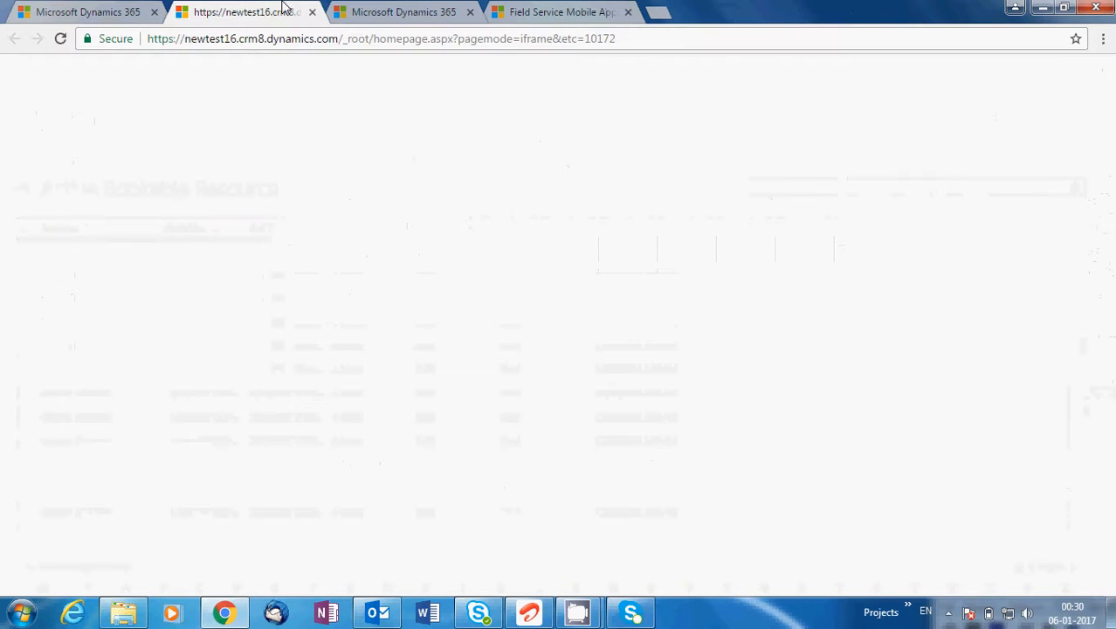
left_click(406, 11)
left_click(277, 10)
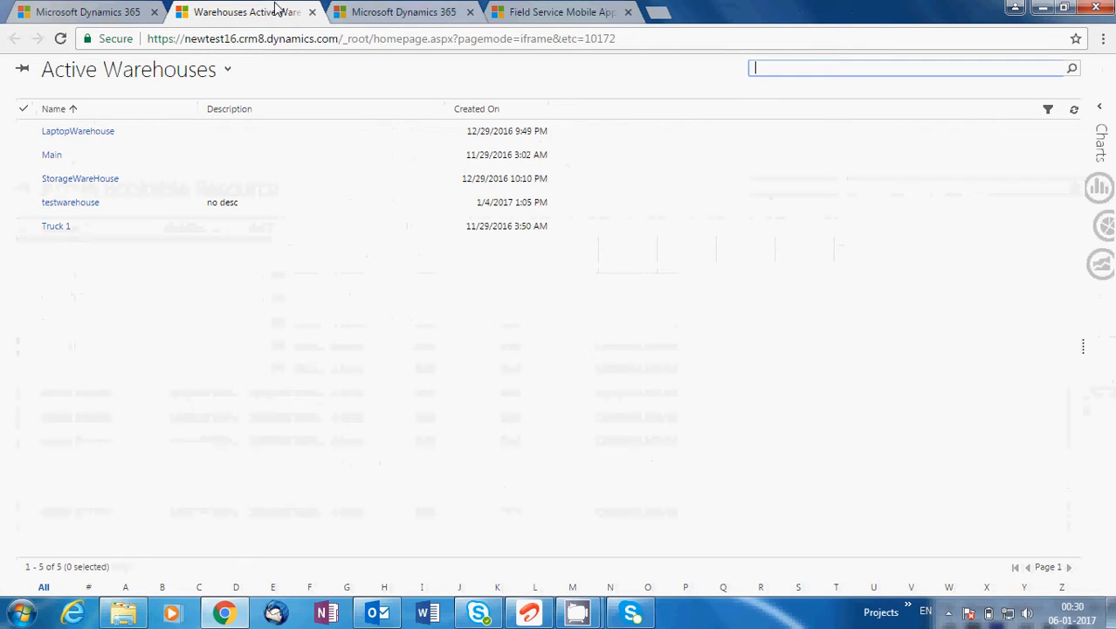
Open the Main warehouse record, examine its associated Product Inventory, and close the record window
double_click(390, 169)
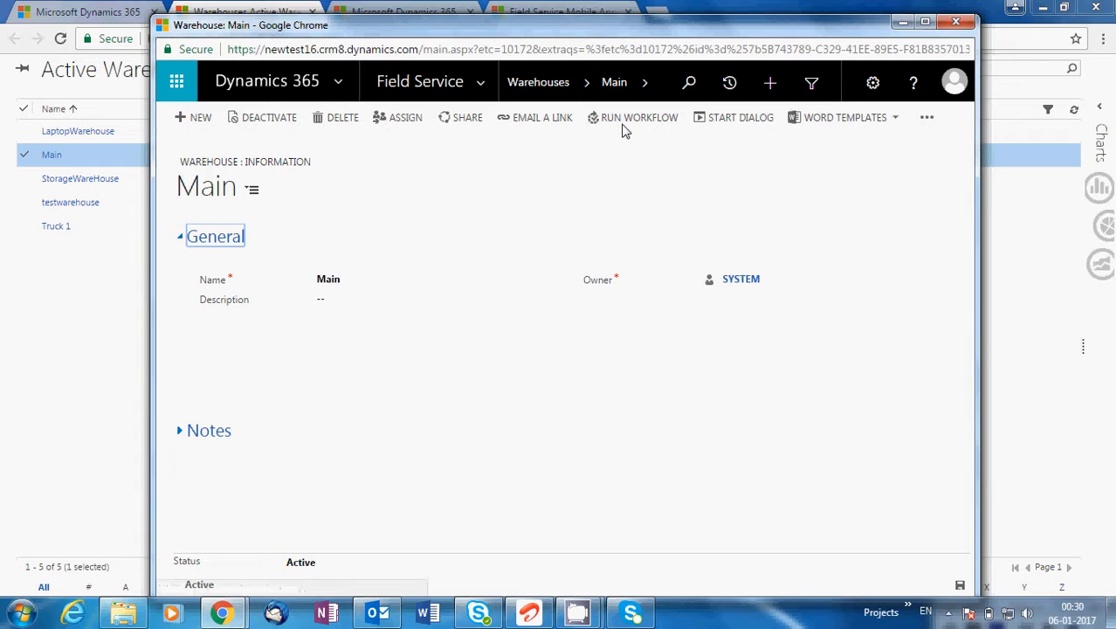
left_click(644, 84)
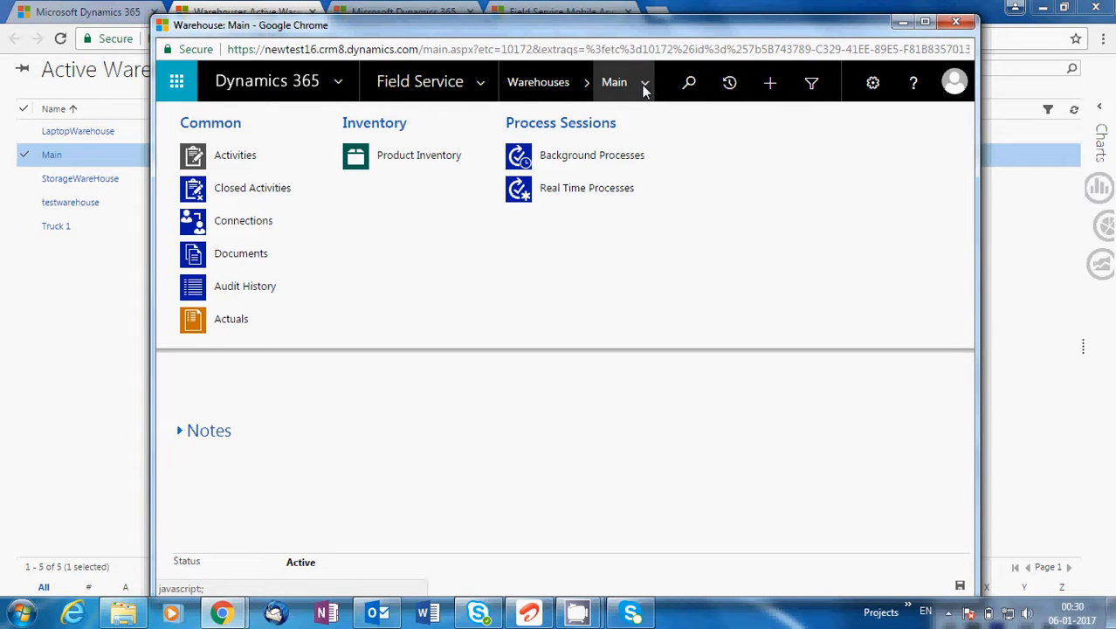
left_click(409, 166)
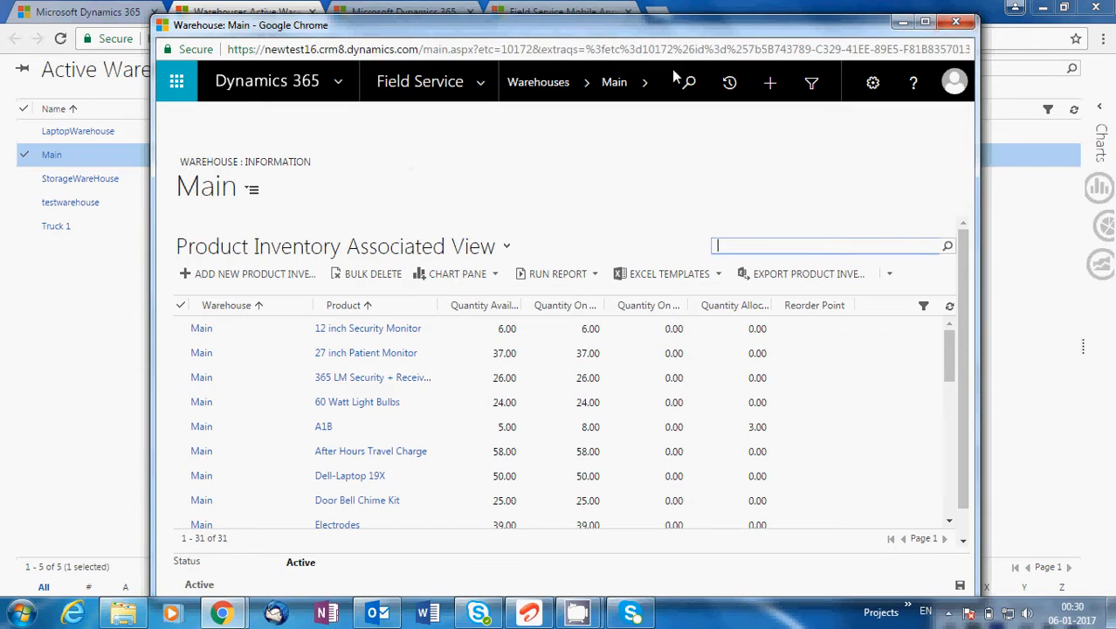
left_click(955, 21)
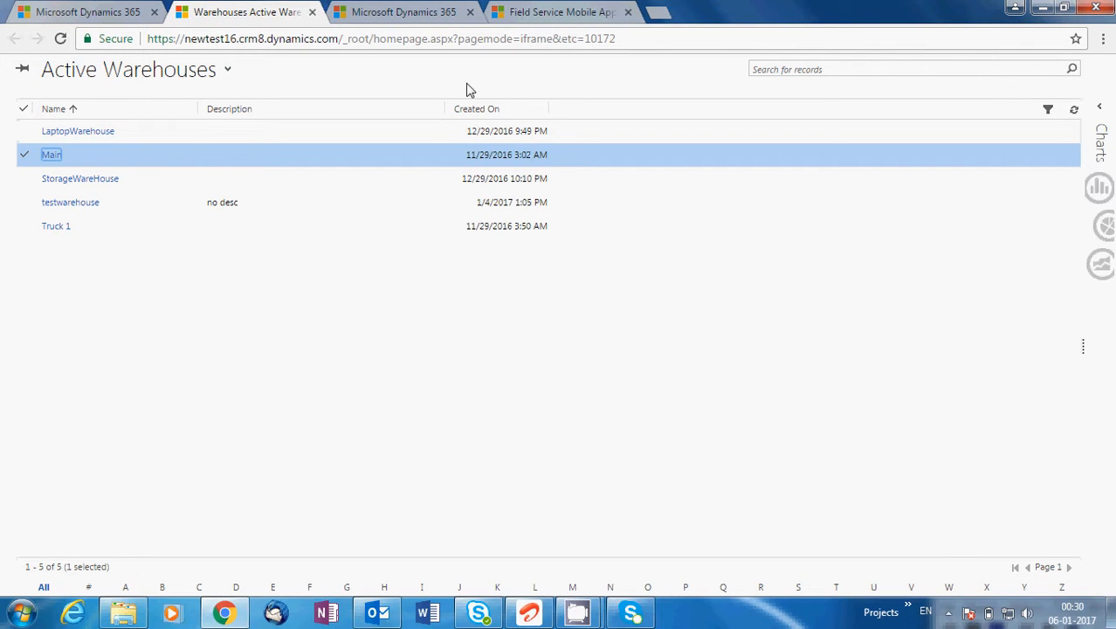
Open Booking Rules from the Field Service administration page in a separate browser tab, view the list, and close that tab
left_click(138, 9)
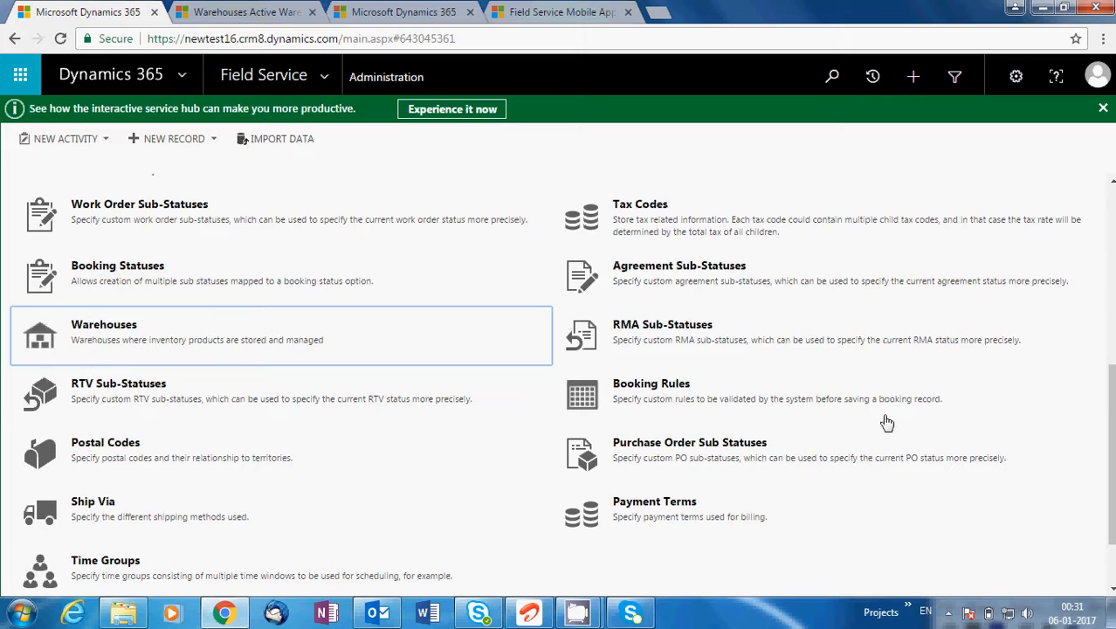
right_click(687, 385)
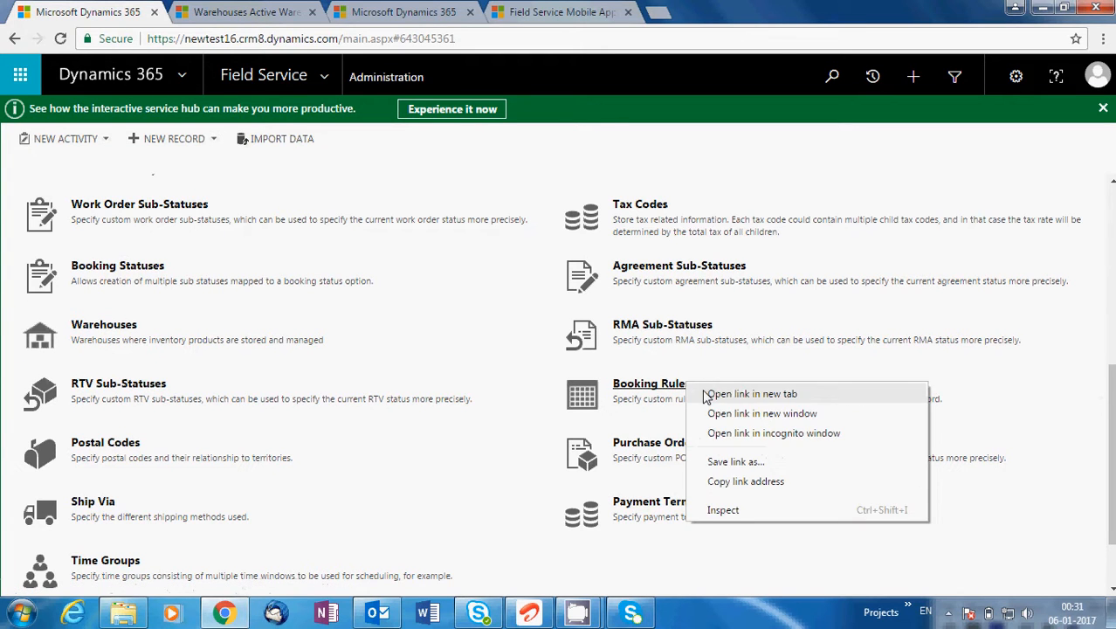
left_click(709, 393)
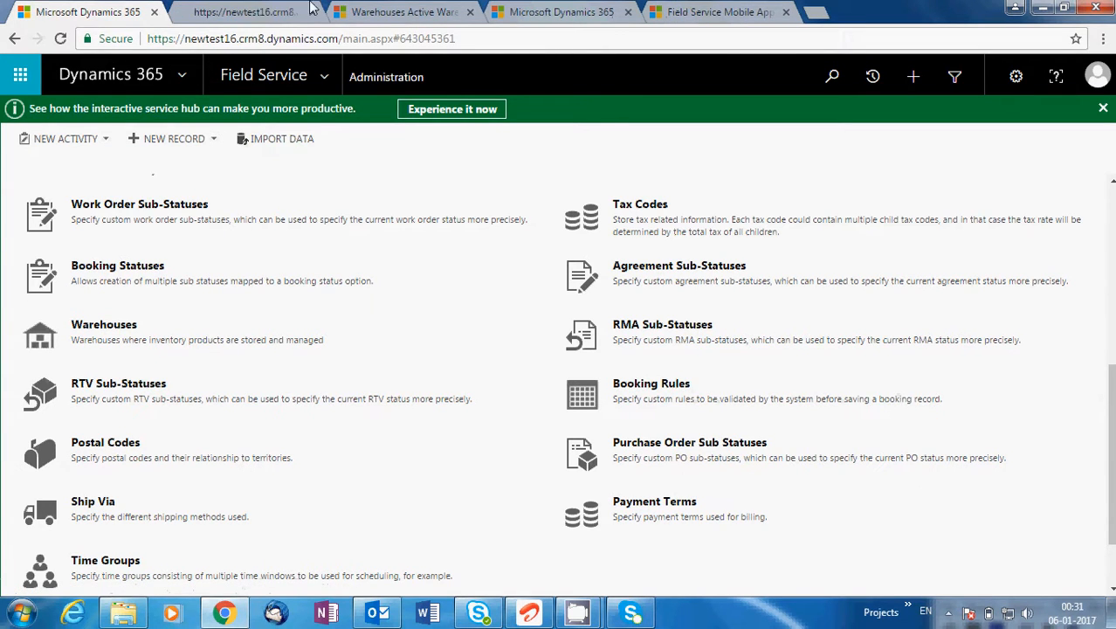
left_click(307, 7)
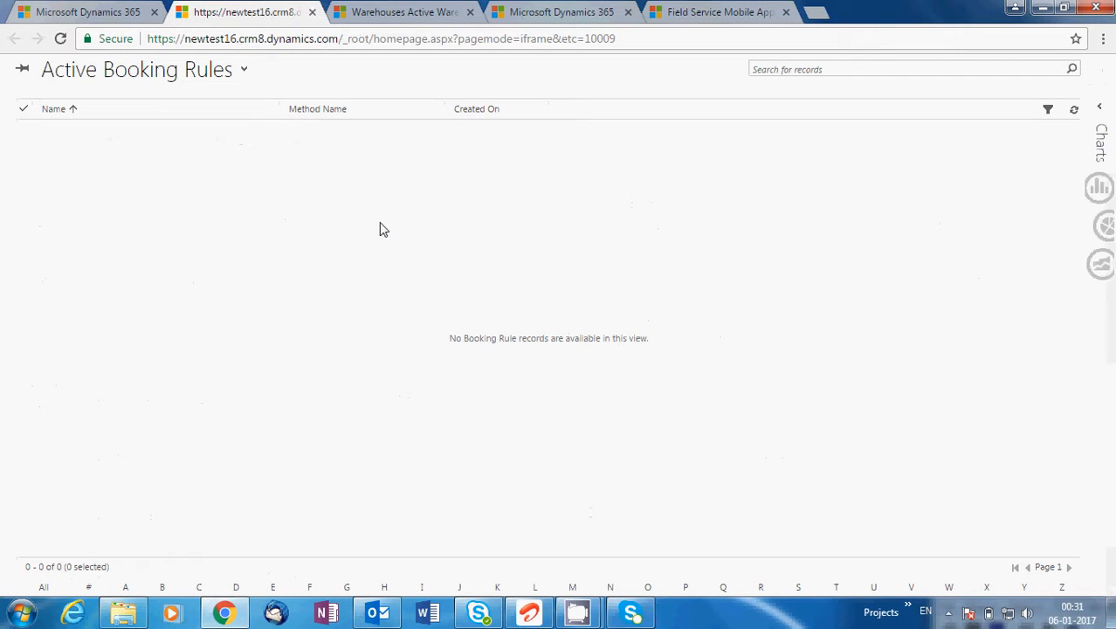
left_click(126, 11)
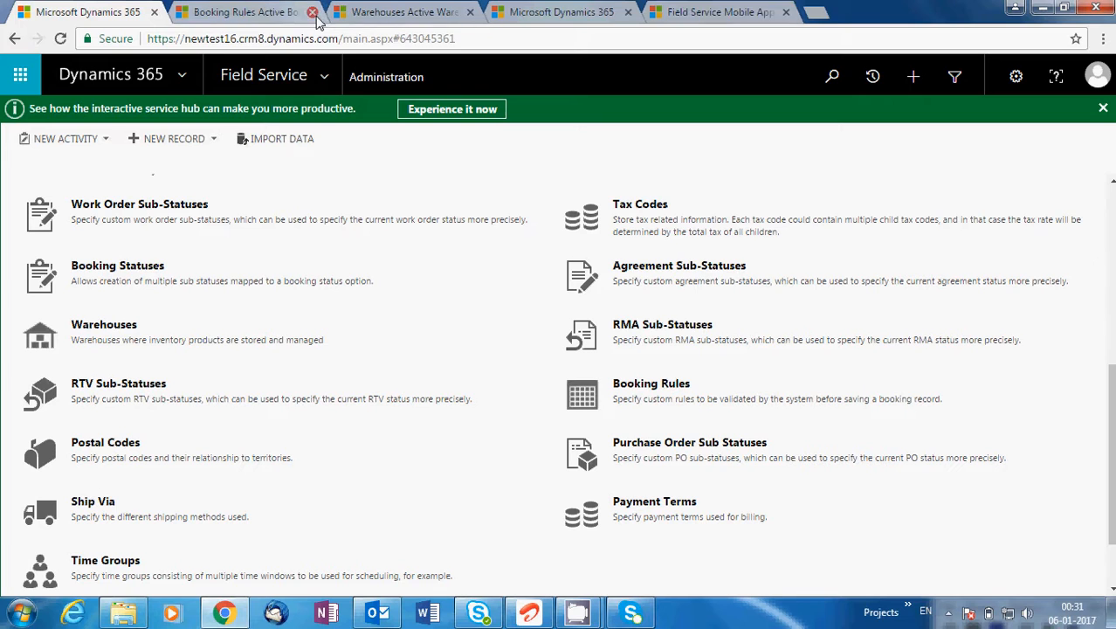
left_click(311, 11)
Open a blank new Booking Rule form to examine its Web Resource and Method Name fields, then return to Administration
left_click(650, 384)
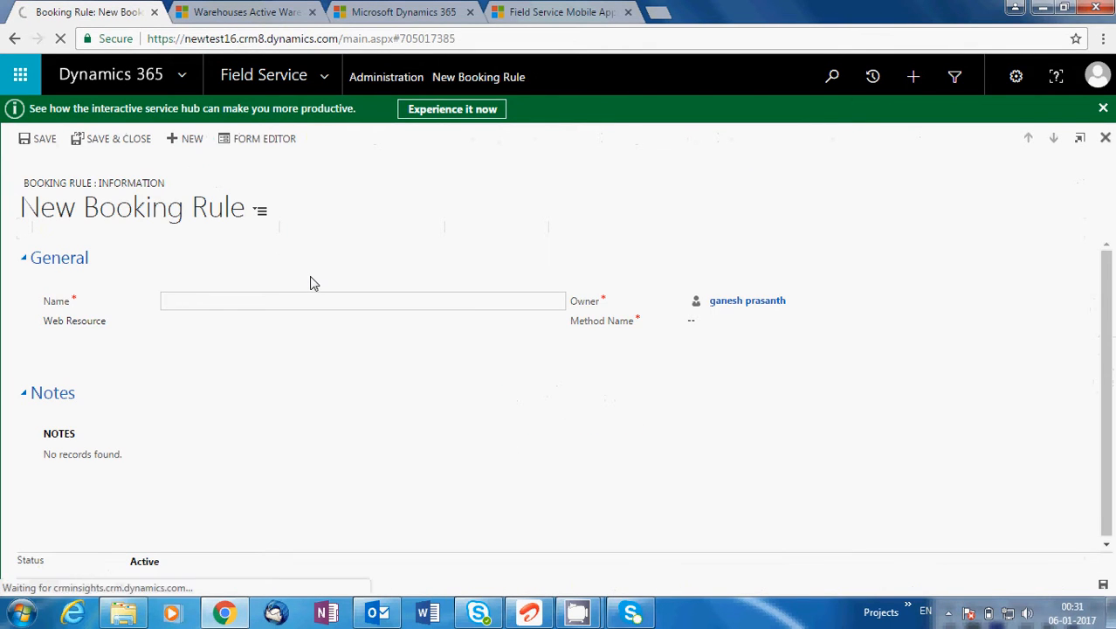
left_click(504, 328)
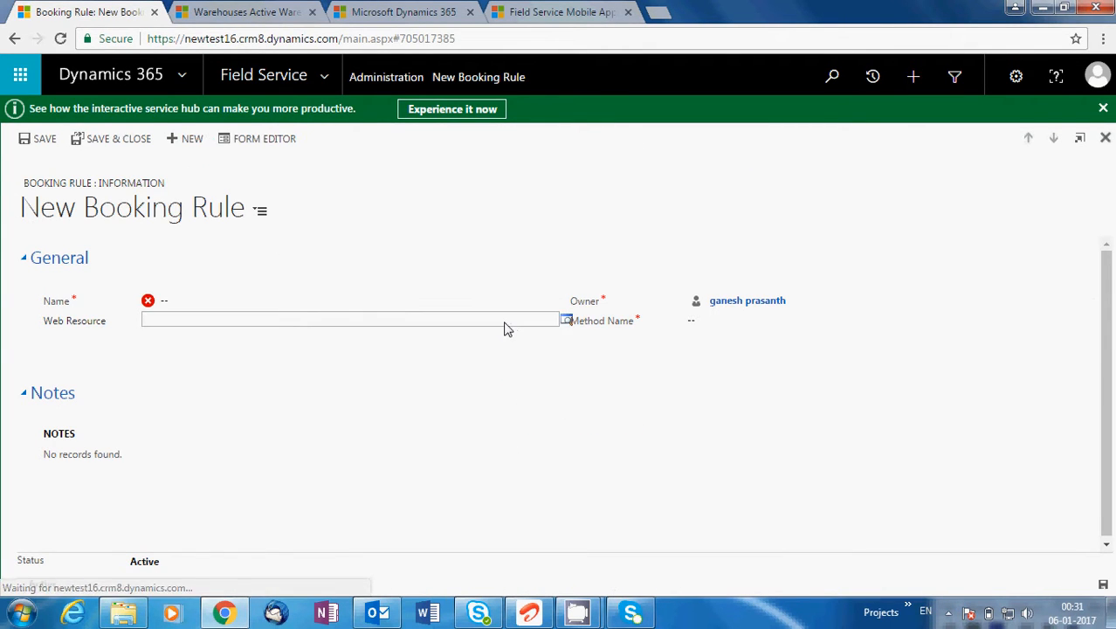
left_click(760, 325)
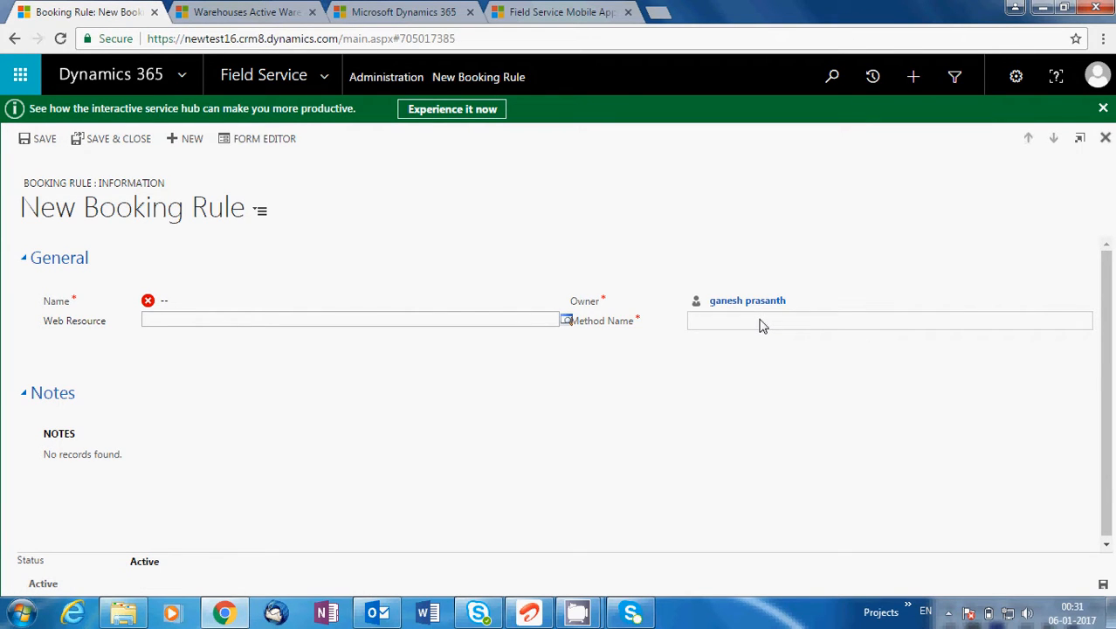
left_click(394, 86)
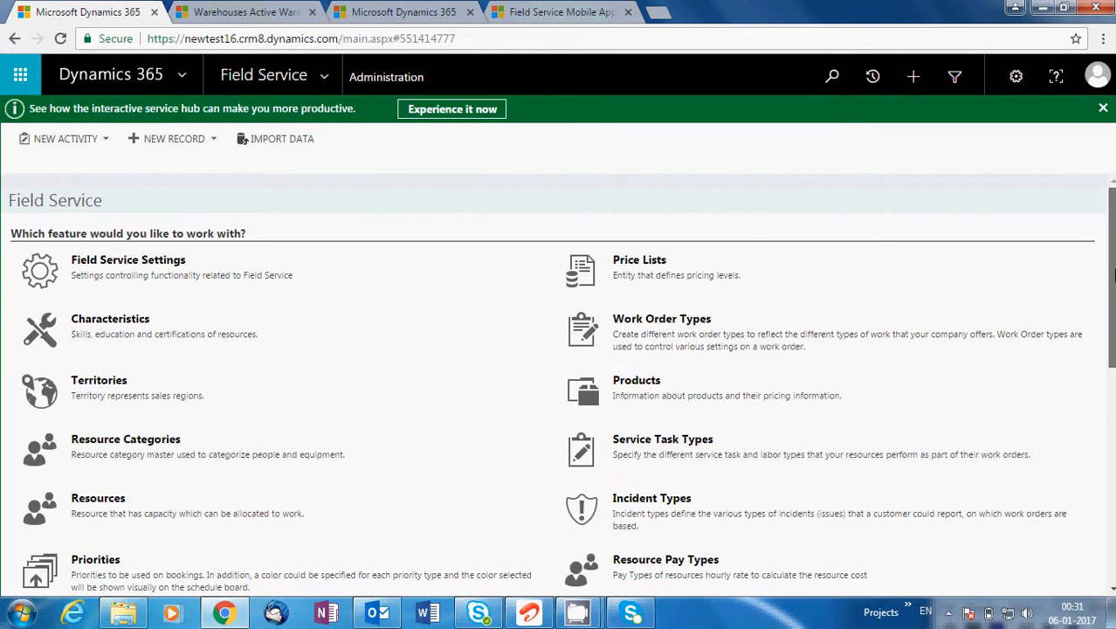
left_click_drag(1112, 276, 1113, 483)
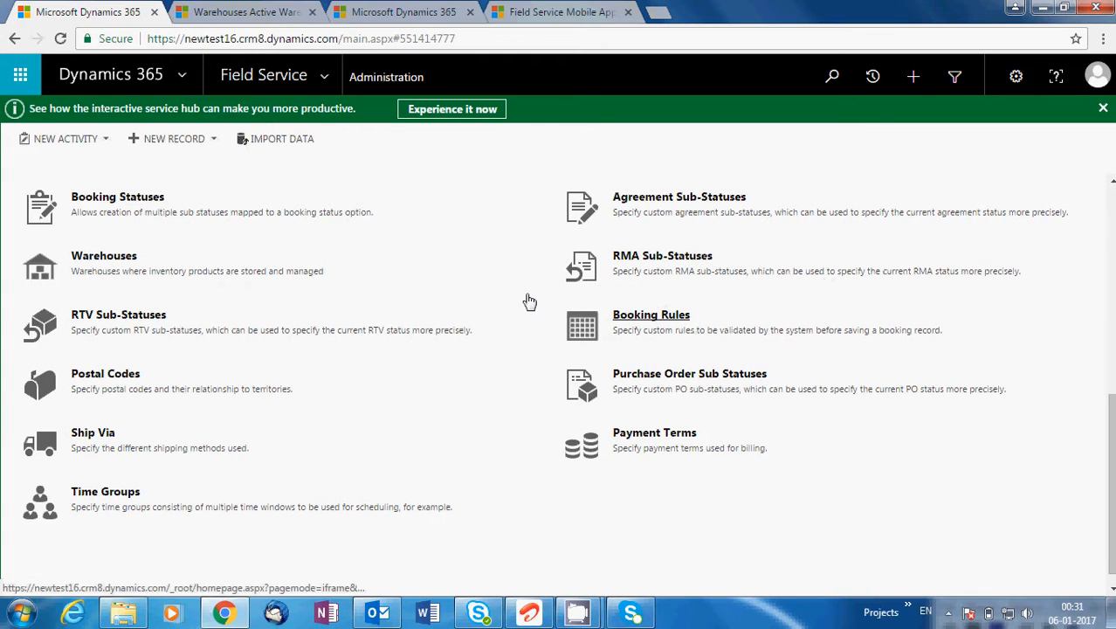
left_click(275, 9)
left_click(111, 7)
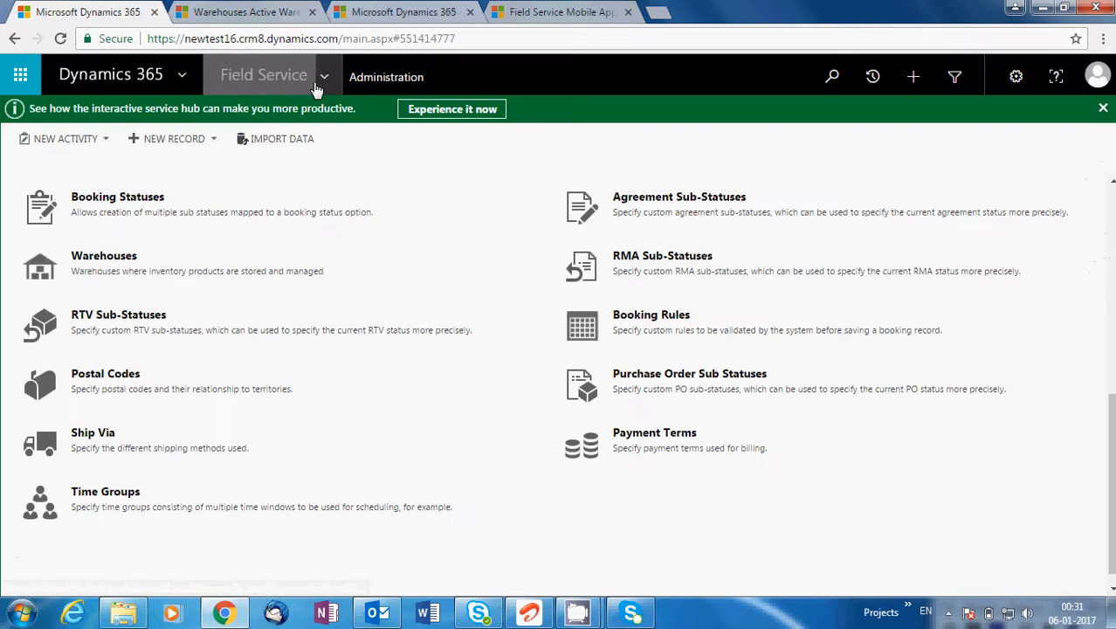
left_click(330, 90)
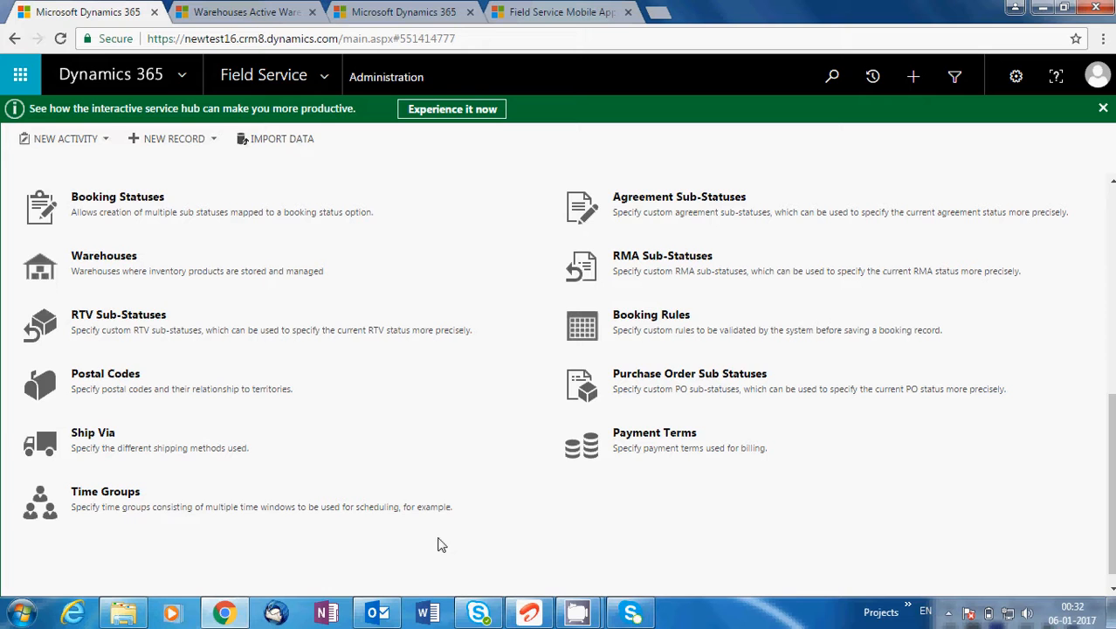
left_click(578, 614)
left_click(530, 554)
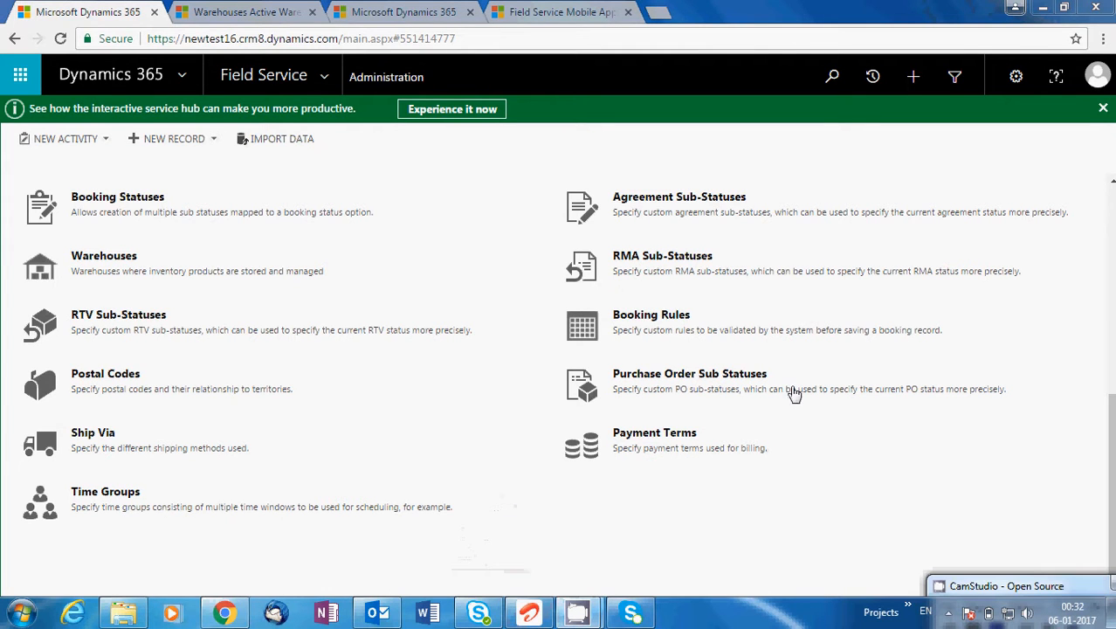
left_click_drag(971, 593, 923, 617)
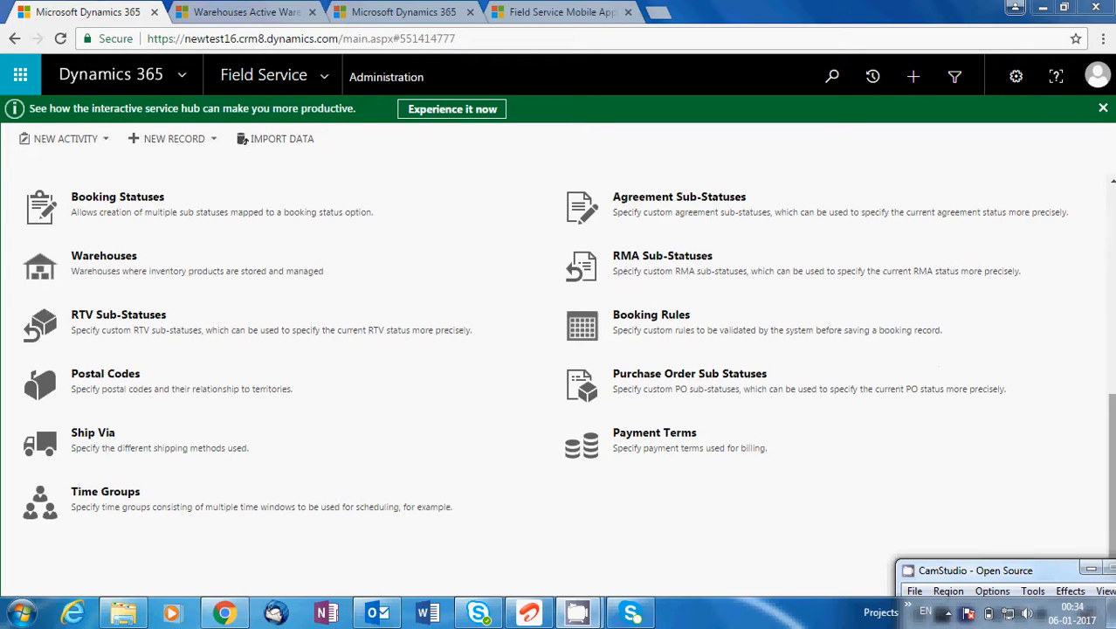
Open the Ship Via list to review the shipping methods and return to the Field Service administration page
left_click(1111, 454)
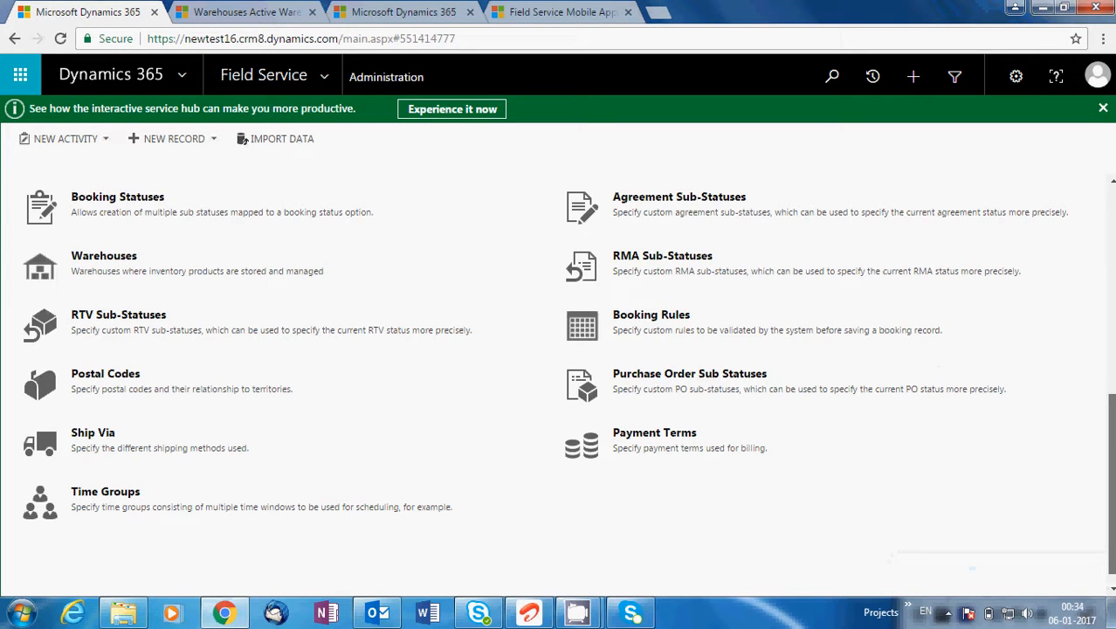
left_click_drag(1111, 454, 1112, 453)
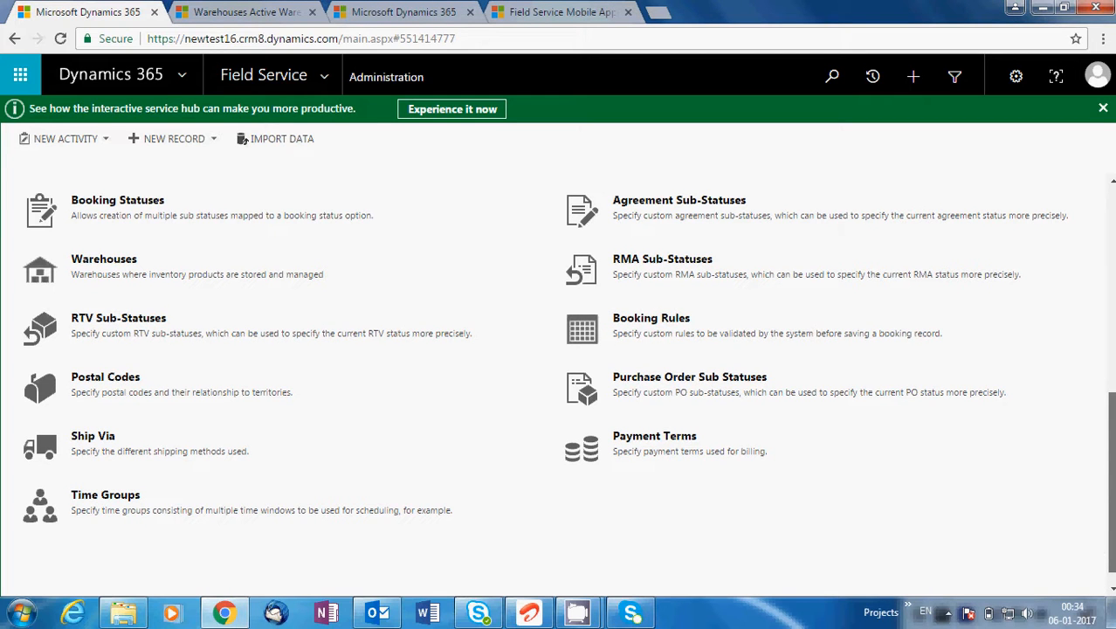
left_click_drag(1111, 452, 1111, 424)
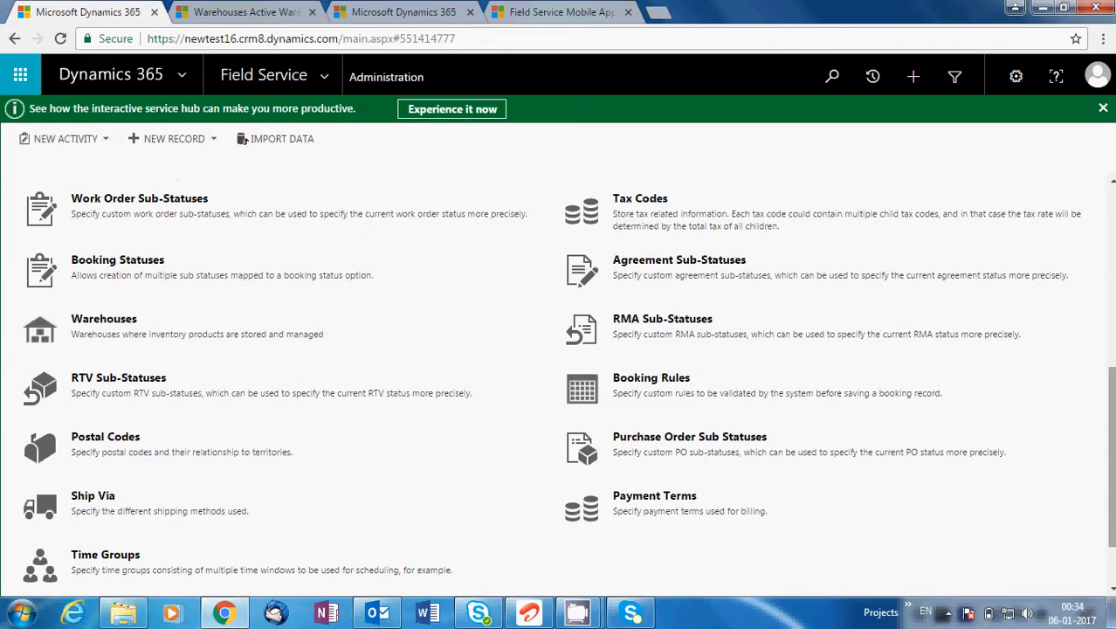
left_click(114, 502)
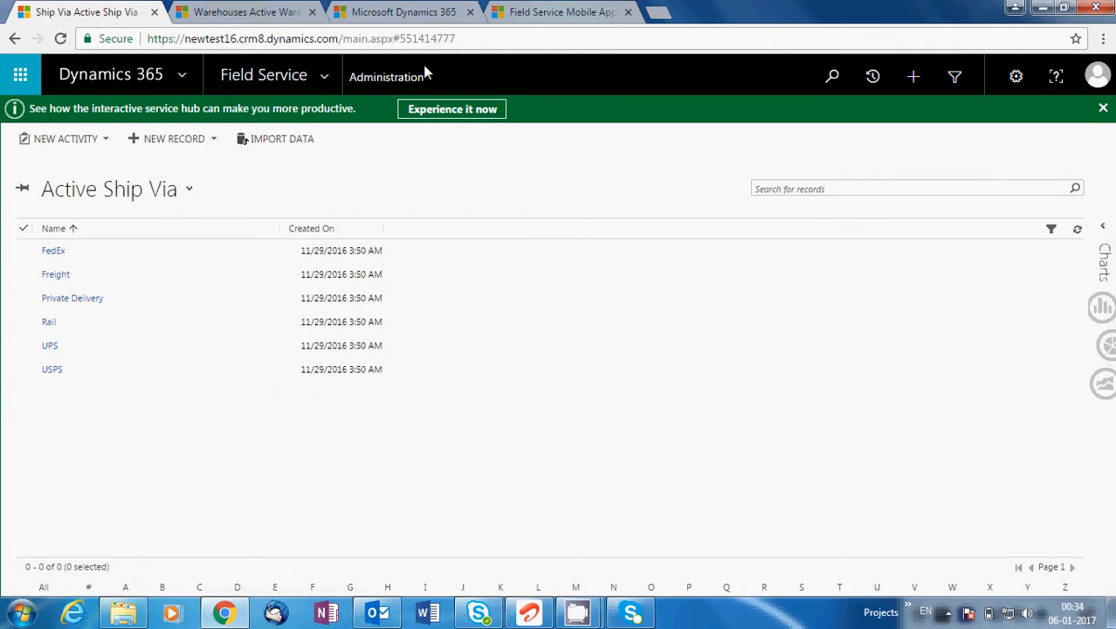
left_click(400, 77)
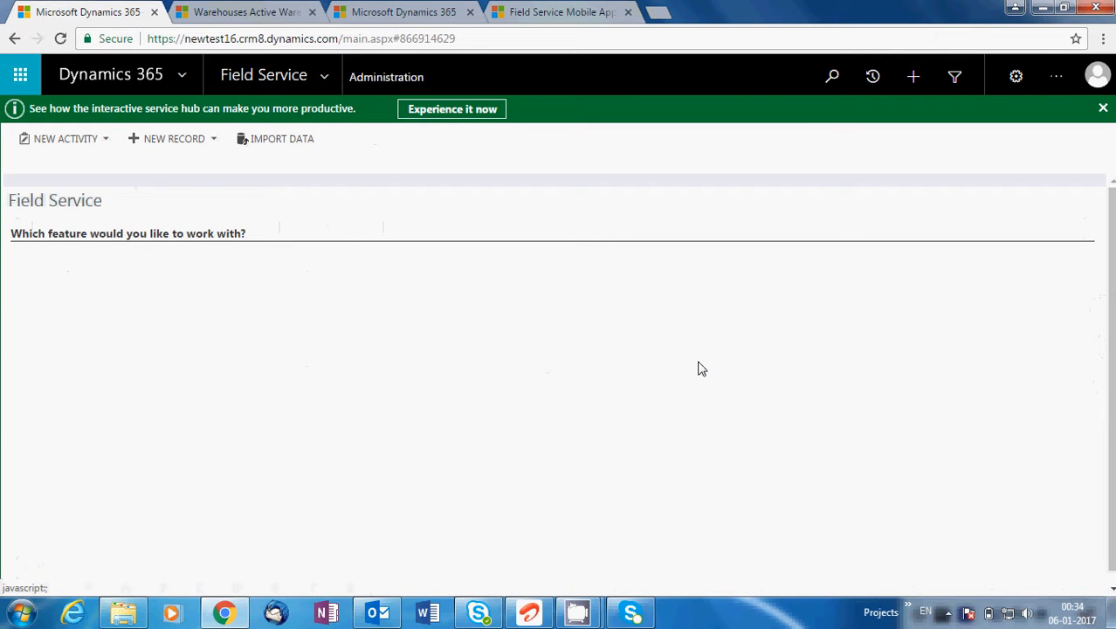
Open a blank new Tax Code form from the Tax Codes list, examine its tax fields, and return to Administration
scroll(1112, 475, "down", 5)
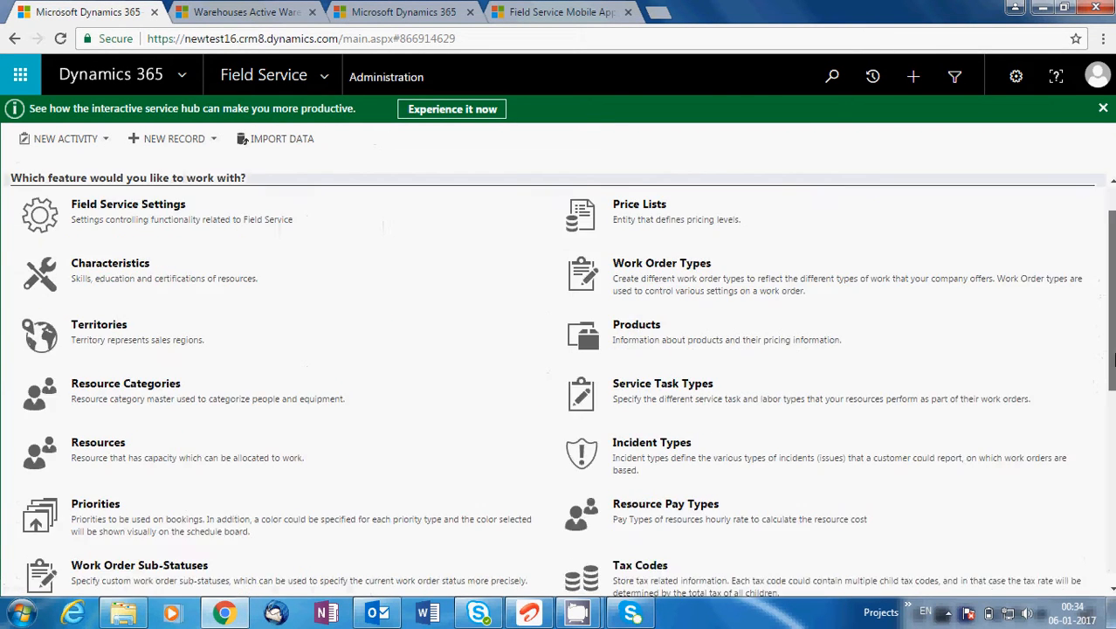
left_click_drag(1112, 476, 1112, 503)
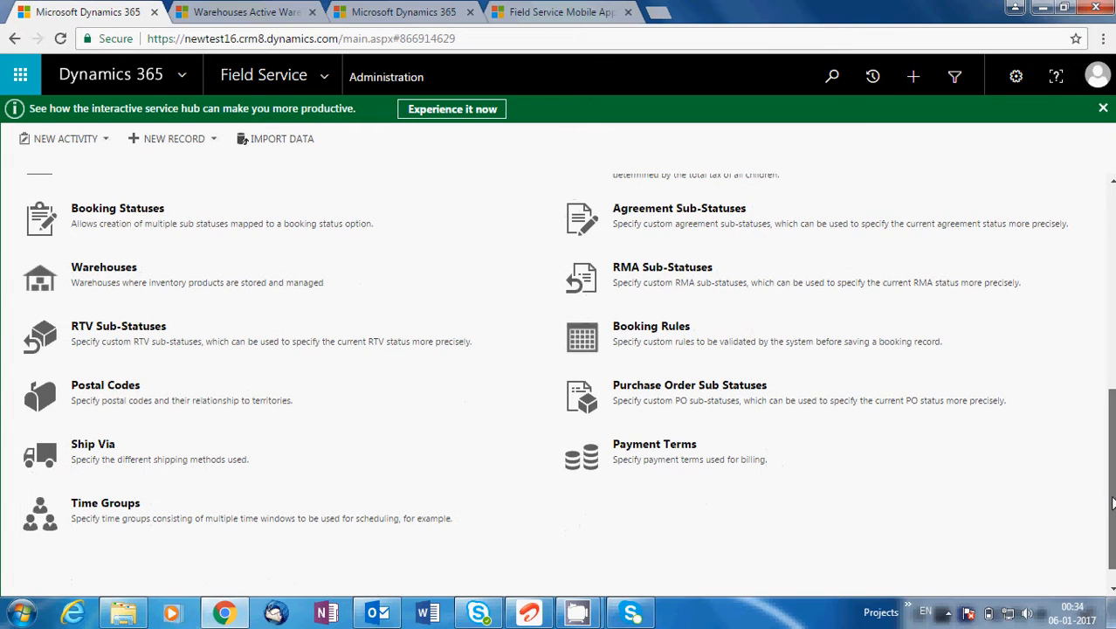
scroll(1112, 504, "up", 2)
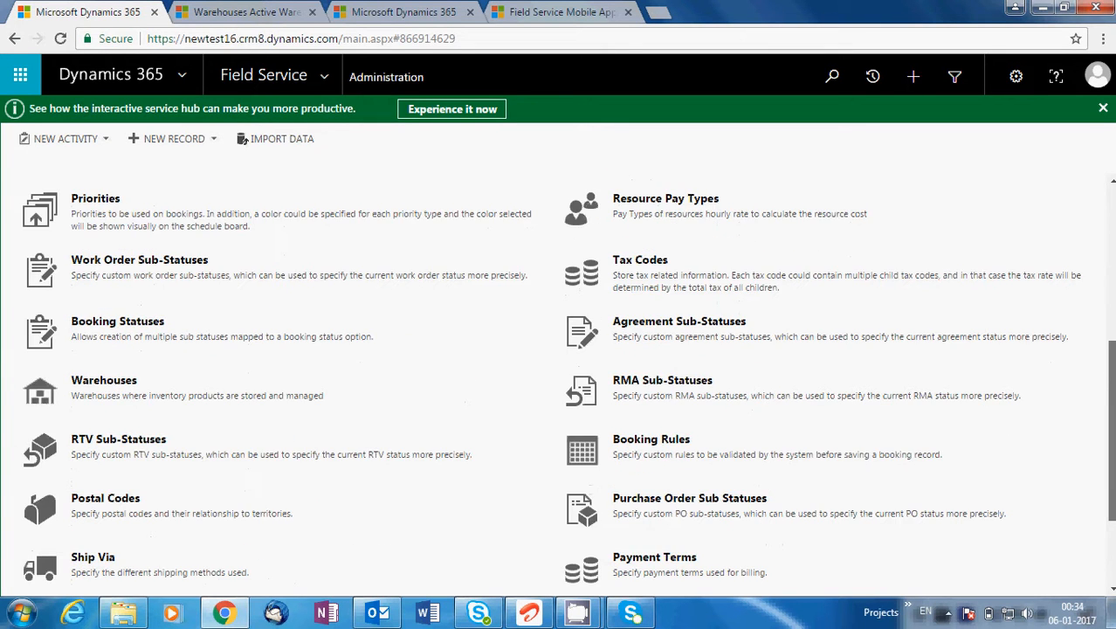
scroll(1113, 504, "up", 1)
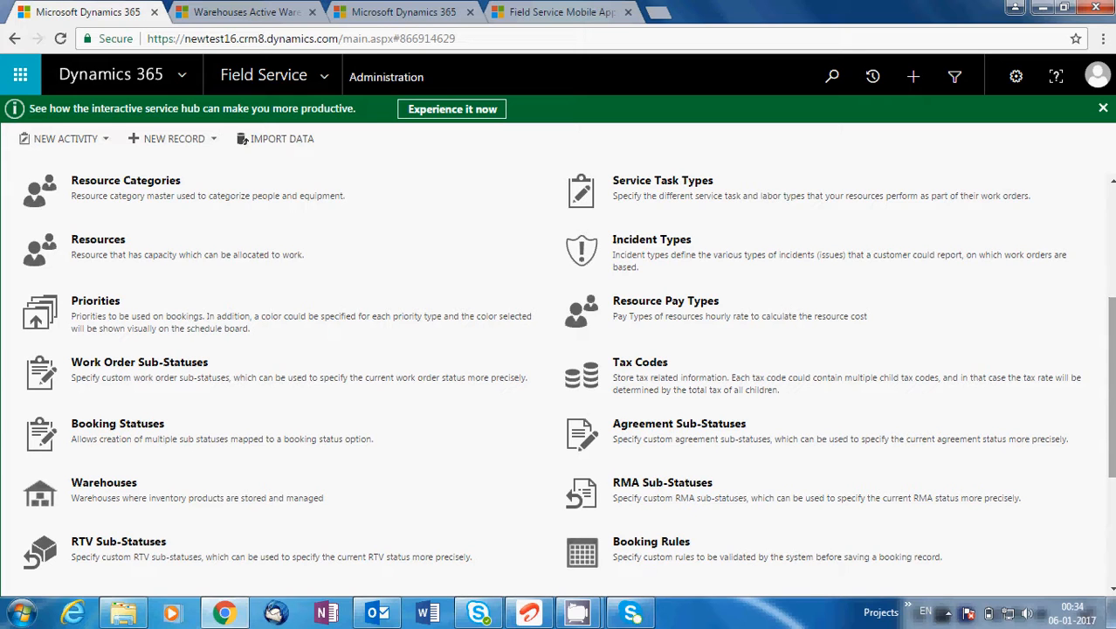
left_click(639, 363)
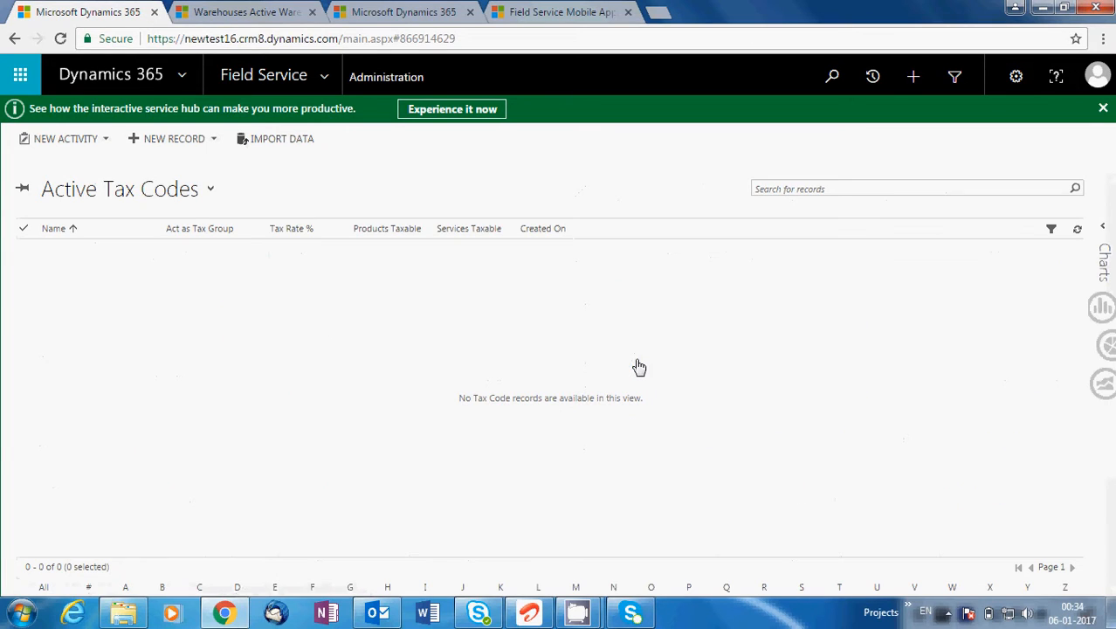
left_click(48, 150)
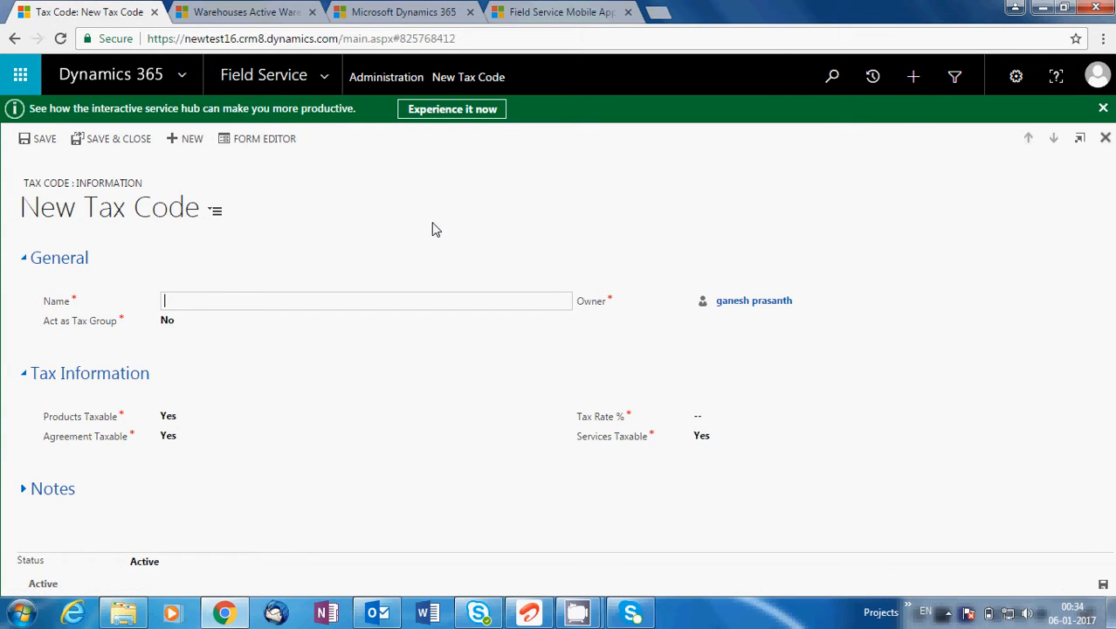
left_click(383, 81)
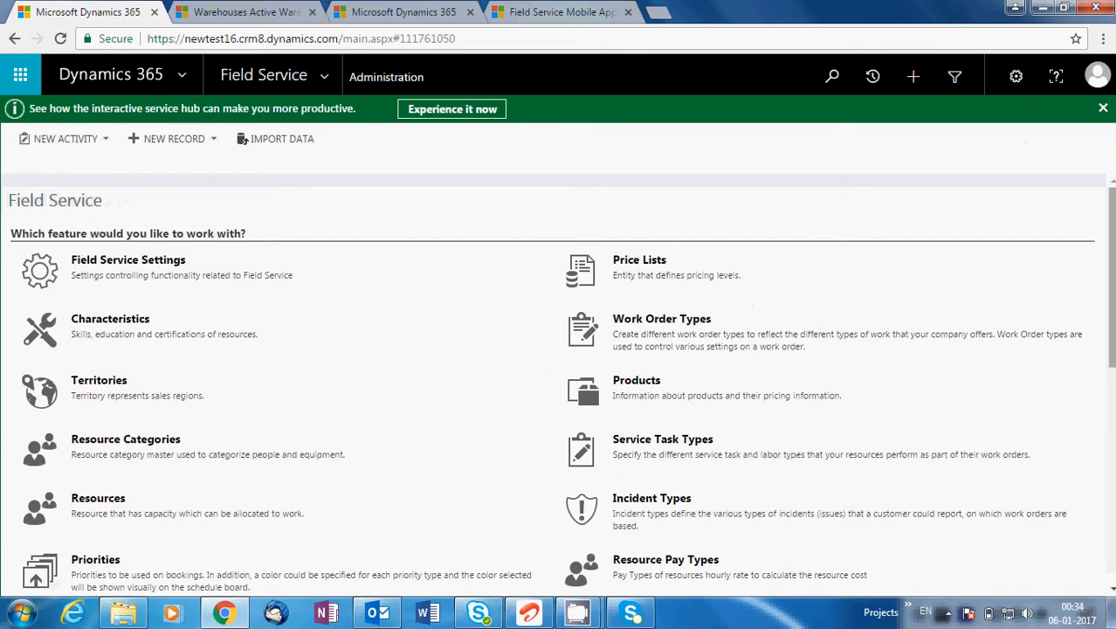
scroll(1095, 464, "down", 2)
scroll(558, 384, "down", 2)
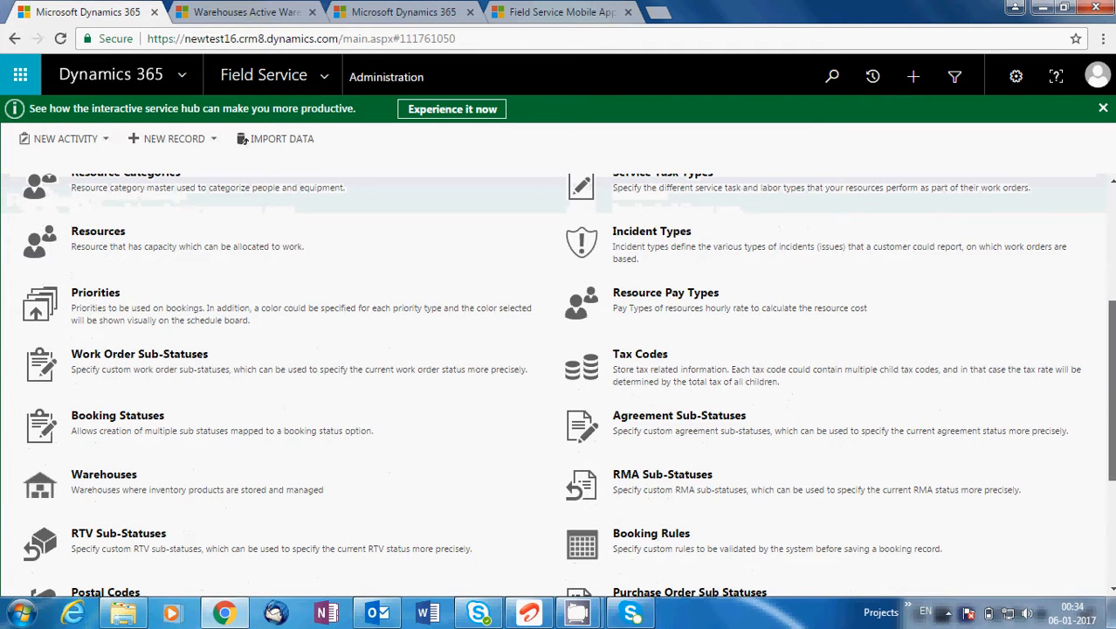
left_click_drag(1107, 414, 1106, 302)
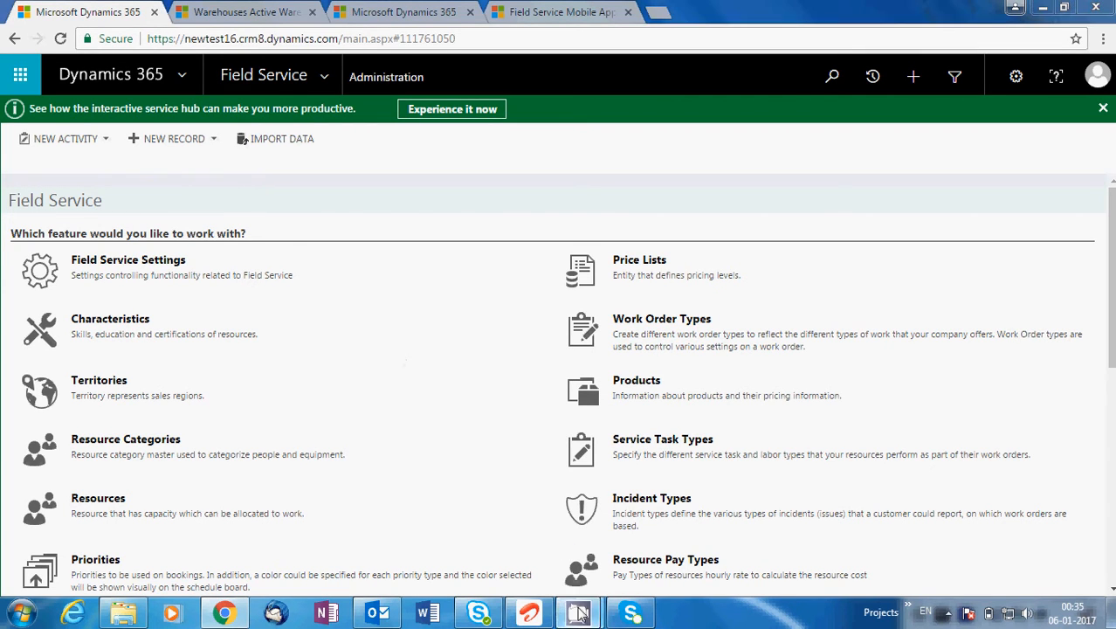
mouse_move(576, 611)
left_click(515, 508)
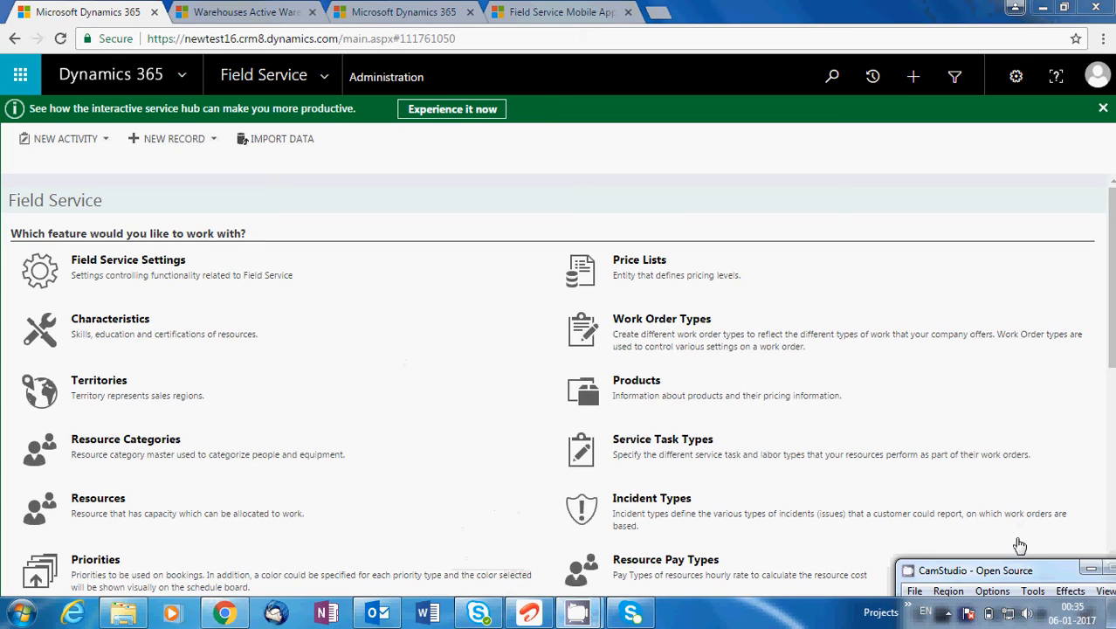